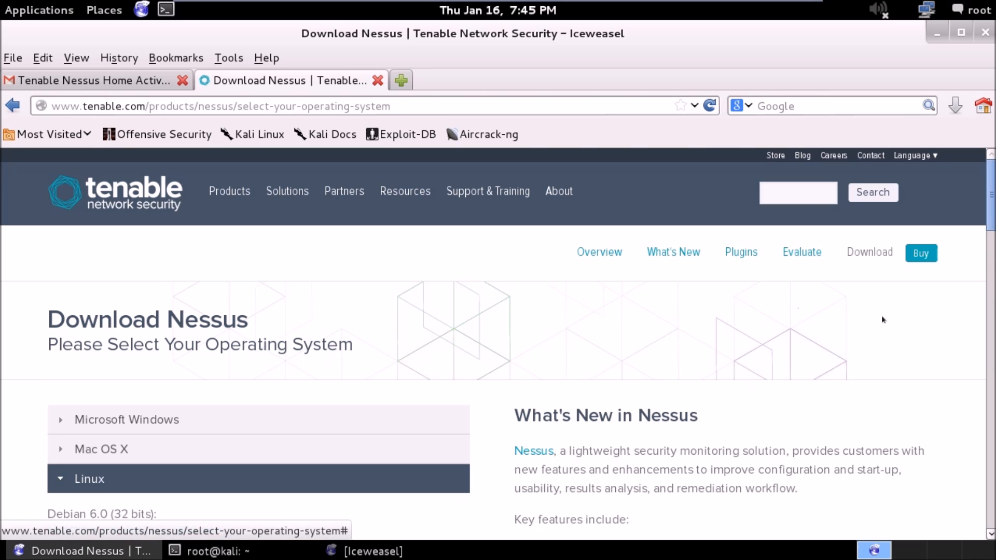
Download the Debian 6.0 (32 bits) package Nessus-5.2.4-debian6_i386.deb and save it in the root folder.
{"action": "scroll", "coordinate": [992, 202], "scroll_direction": "down", "scroll_amount": 2}
{"action": "scroll", "coordinate": [992, 213], "scroll_direction": "down", "scroll_amount": 5}
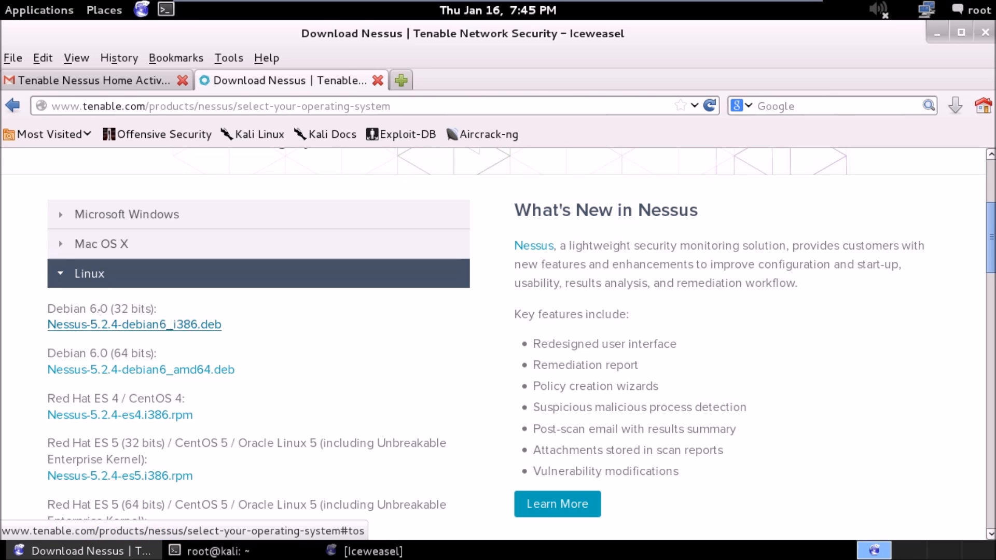
{"action": "left_click_drag", "start_coordinate": [41, 310], "coordinate": [78, 302]}
{"action": "left_click", "coordinate": [106, 304]}
{"action": "left_click_drag", "start_coordinate": [155, 306], "coordinate": [46, 308]}
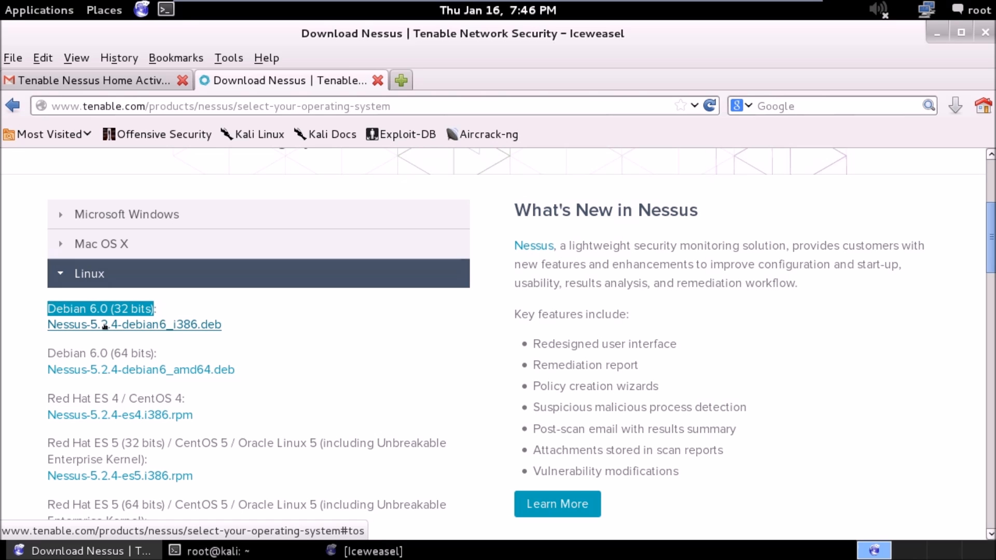
{"action": "left_click", "coordinate": [104, 325]}
{"action": "left_click", "coordinate": [358, 451]}
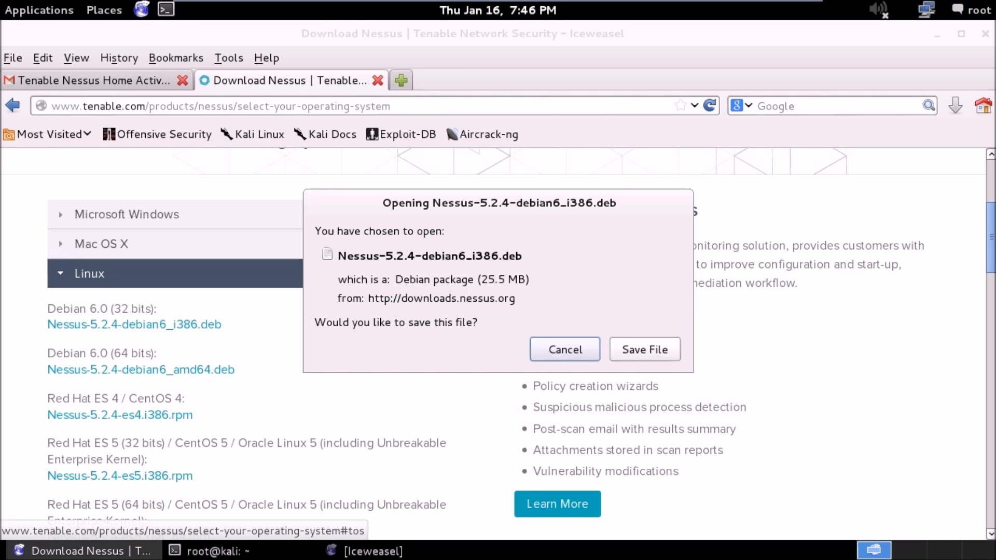
{"action": "left_click", "coordinate": [645, 348]}
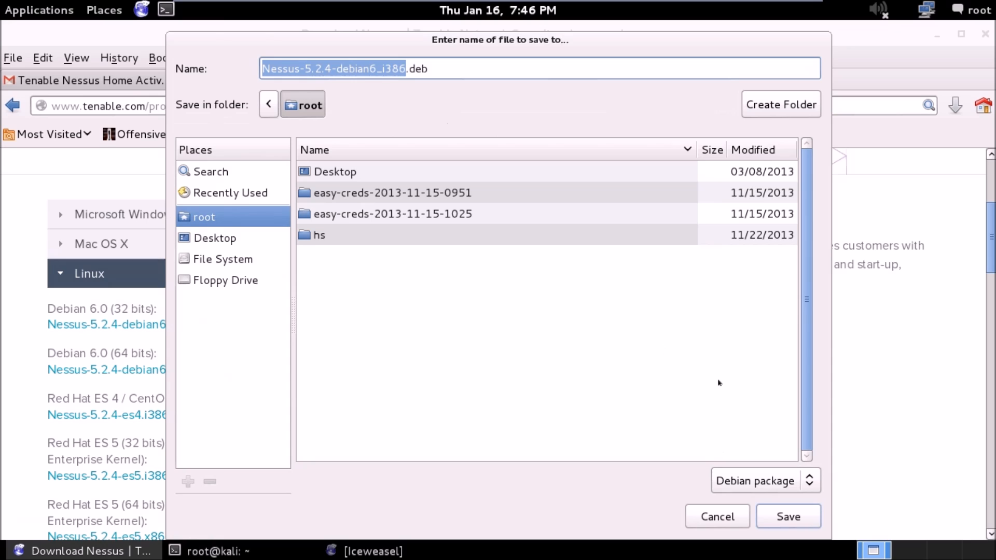
{"action": "left_click", "coordinate": [781, 517]}
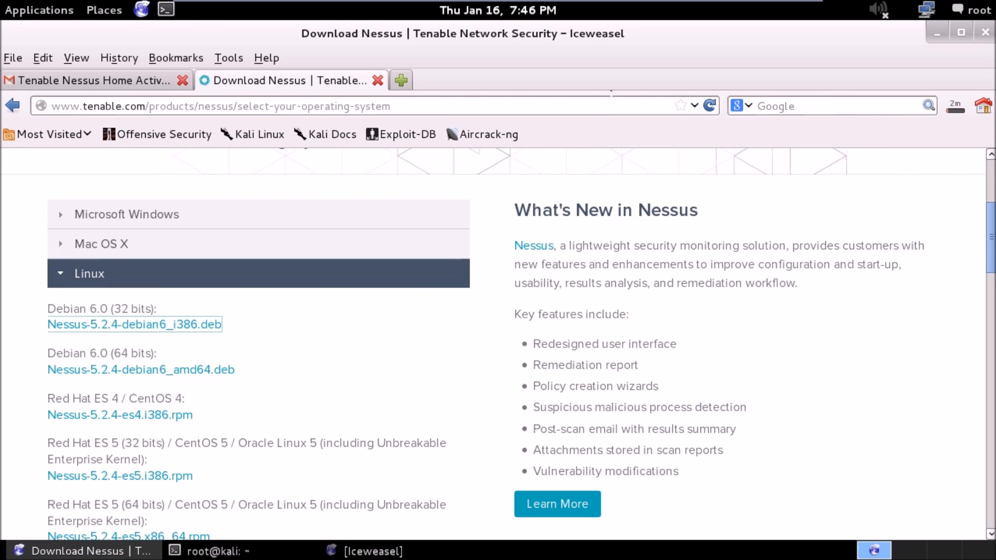
Search the Tenable website for "nessus home".
{"action": "scroll", "coordinate": [990, 234], "scroll_direction": "up", "scroll_amount": 5}
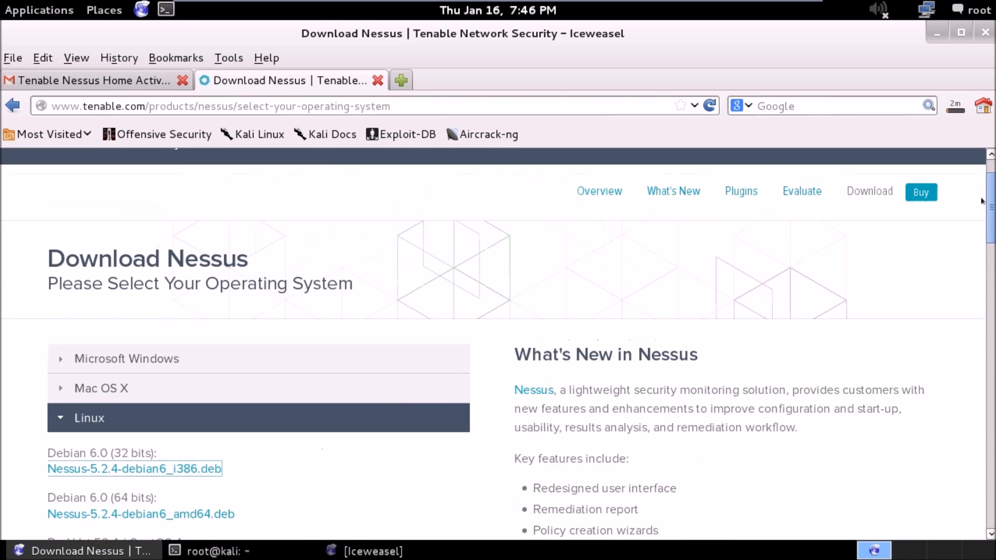
{"action": "left_click", "coordinate": [796, 192]}
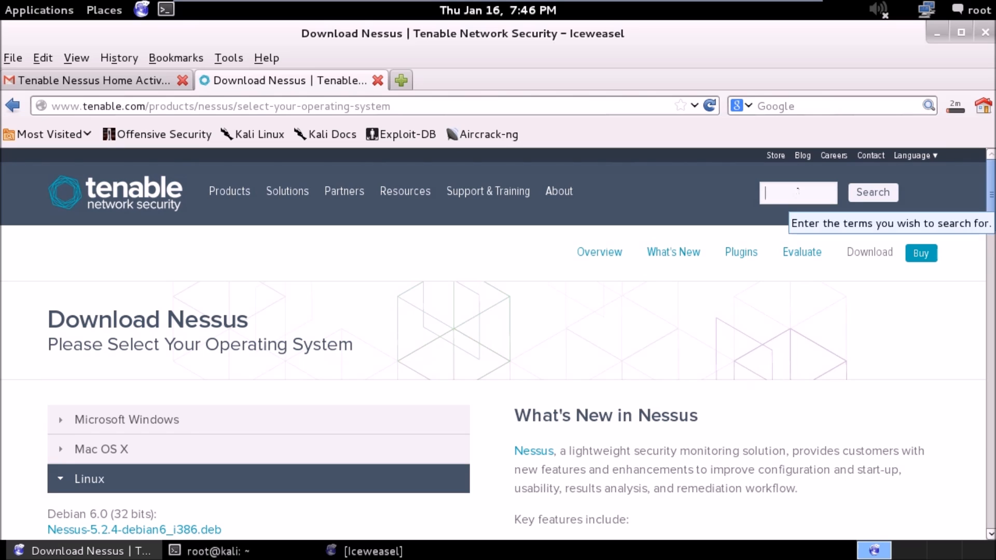
{"action": "left_click", "coordinate": [798, 192]}
{"action": "left_click", "coordinate": [802, 229]}
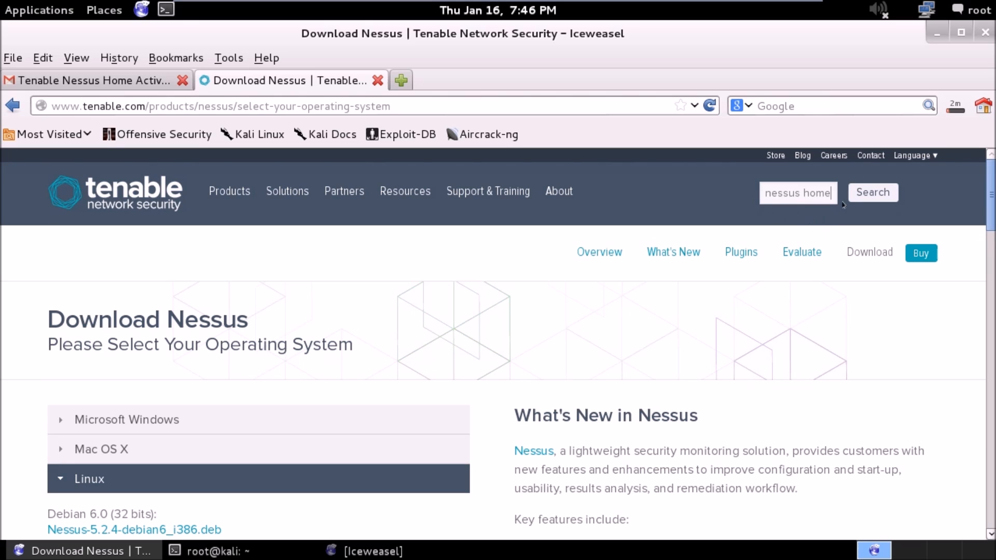
{"action": "left_click", "coordinate": [861, 194]}
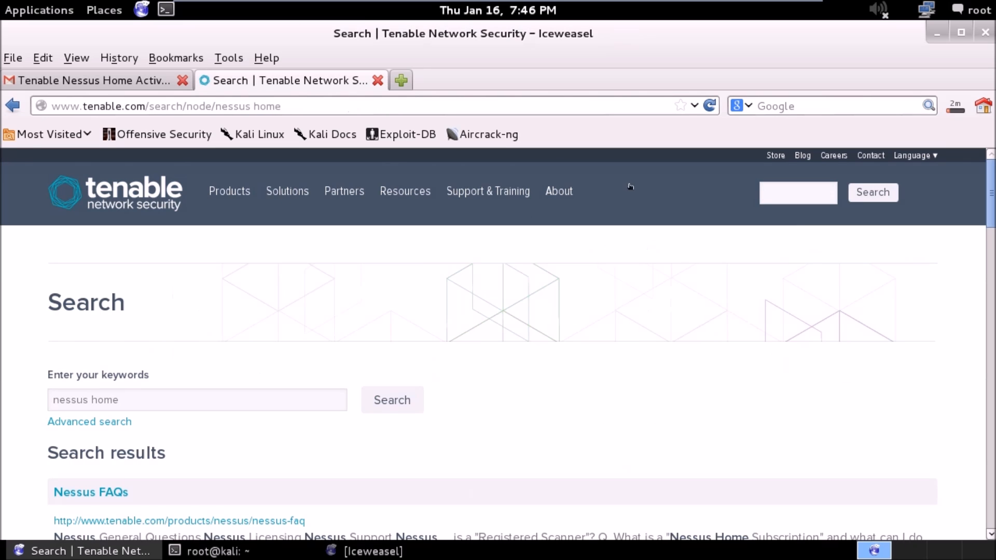
Open the Nessus Home product page from the search results and go to the First Name field of its activation code form.
{"action": "key", "text": "alt+F5"}
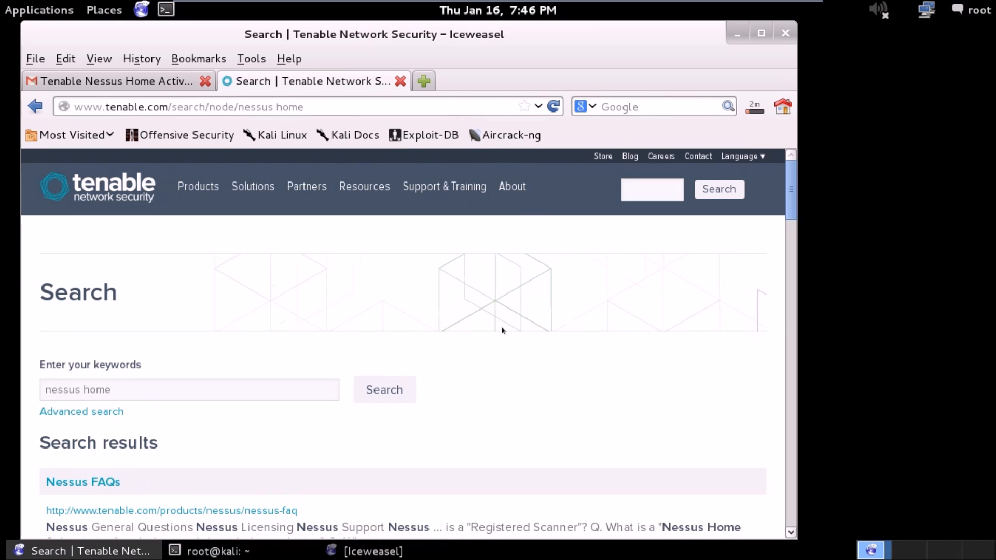
{"action": "scroll", "coordinate": [782, 216], "scroll_direction": "down", "scroll_amount": 5}
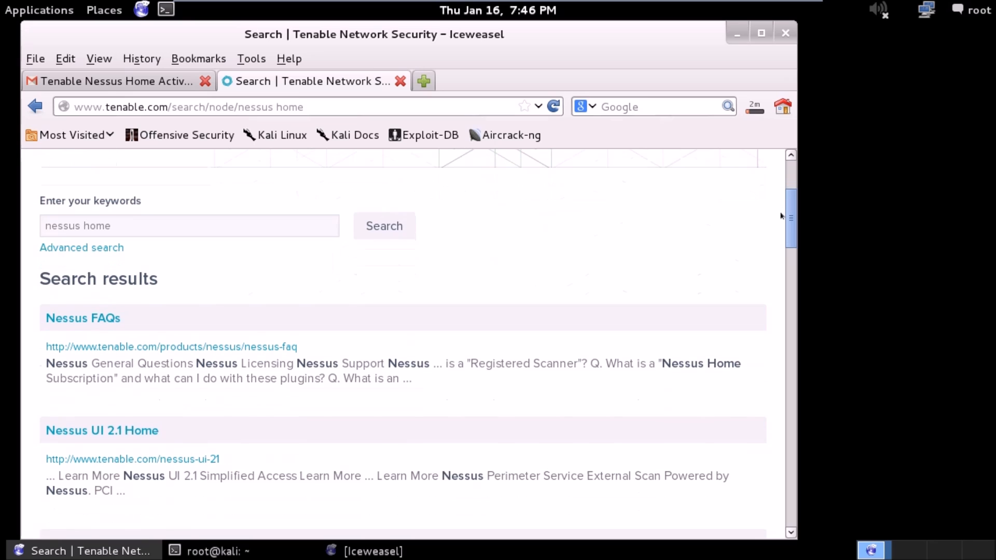
{"action": "scroll", "coordinate": [791, 221], "scroll_direction": "down", "scroll_amount": 1}
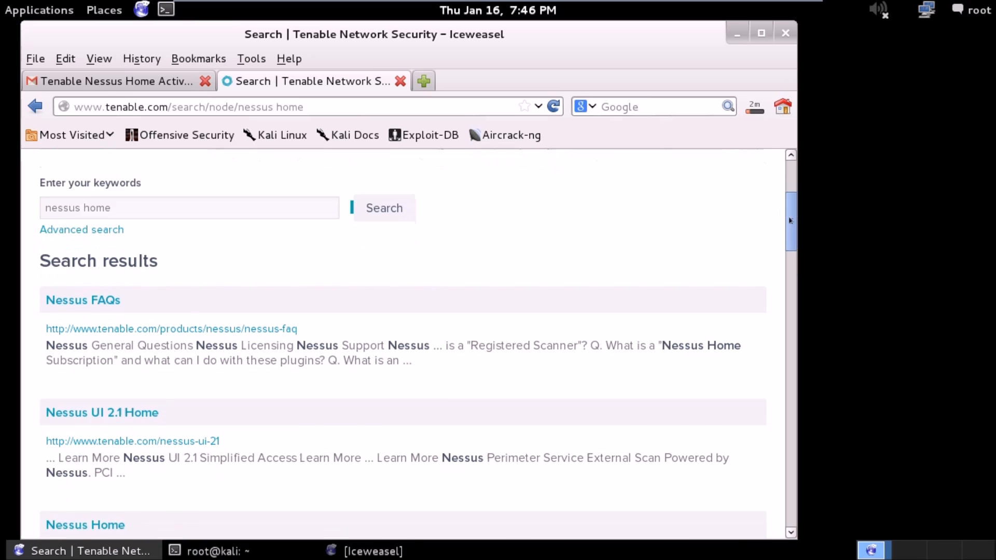
{"action": "left_click_drag", "start_coordinate": [791, 221], "coordinate": [788, 250]}
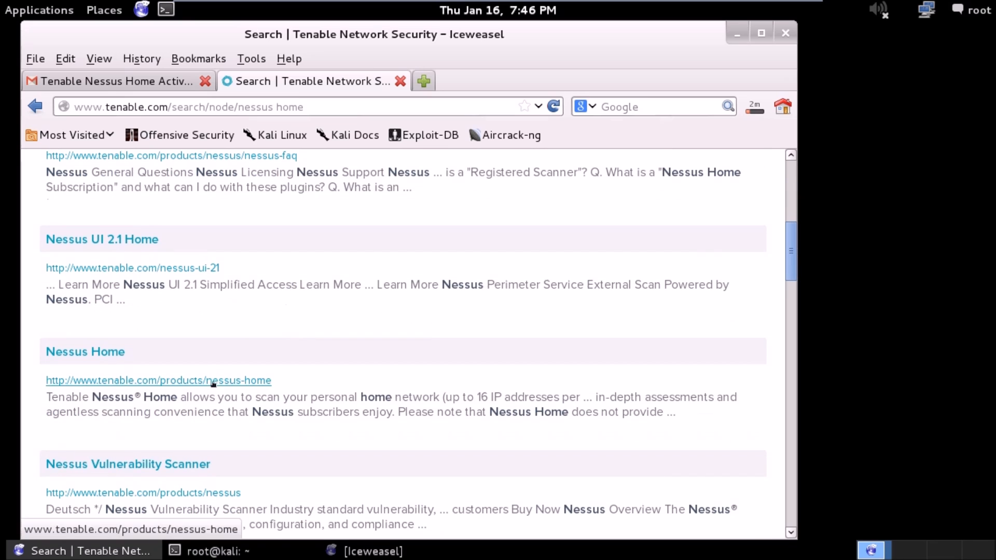
{"action": "left_click", "coordinate": [244, 383]}
{"action": "left_click", "coordinate": [761, 33]}
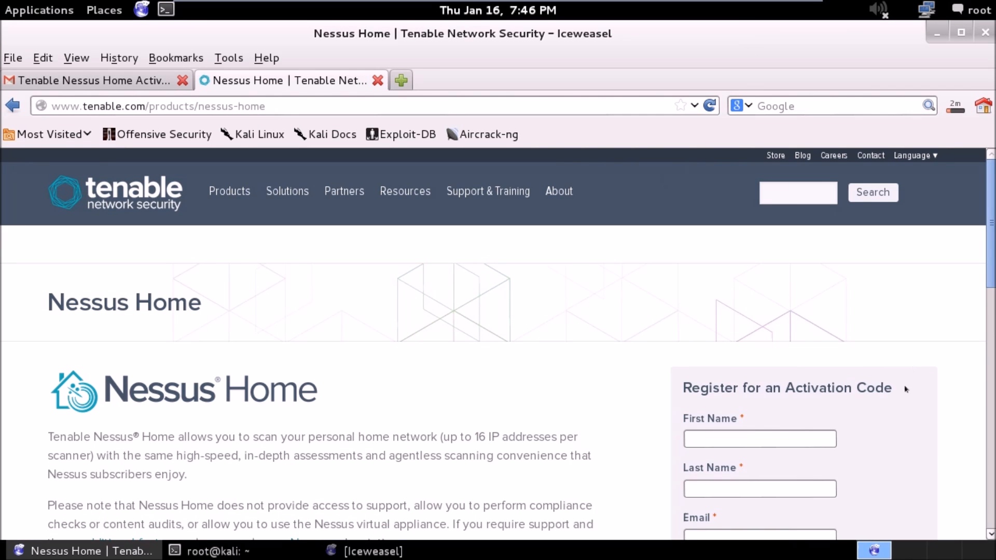
{"action": "left_click_drag", "start_coordinate": [992, 223], "coordinate": [992, 303]}
{"action": "left_click", "coordinate": [781, 212]}
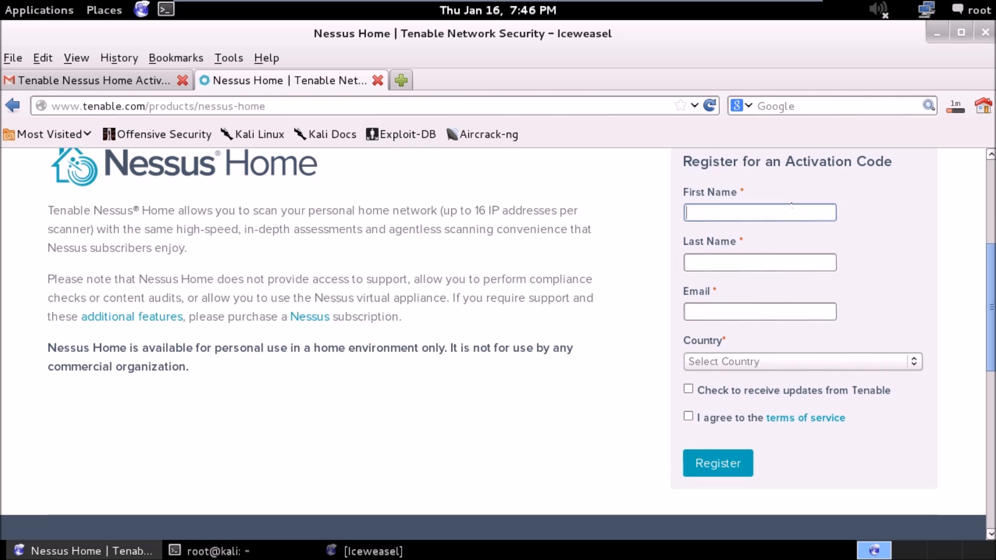
{"action": "left_click", "coordinate": [549, 104]}
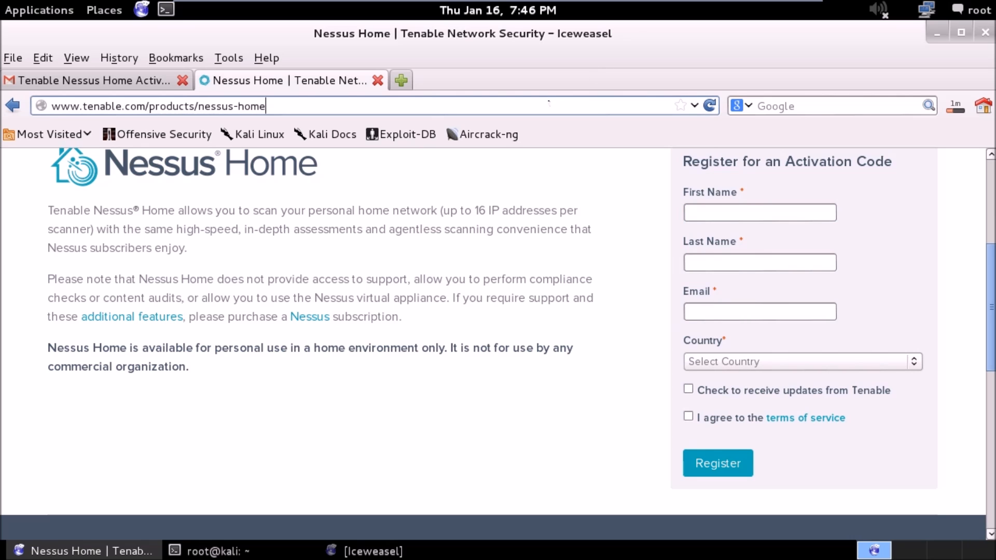
{"action": "key", "text": "Down"}
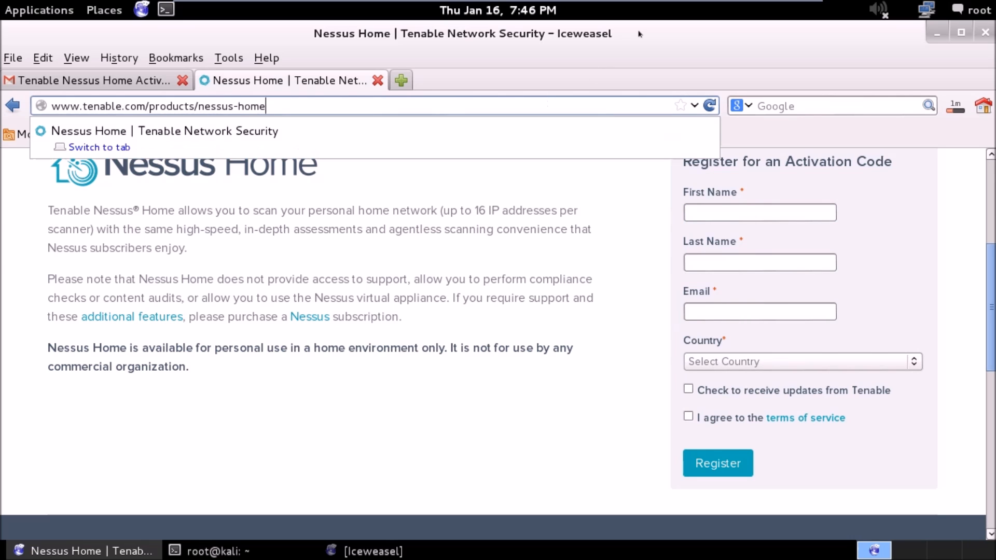
{"action": "type", "text": "aa"}
{"action": "key", "text": "BackSpace"}
{"action": "key", "text": "BackSpace"}
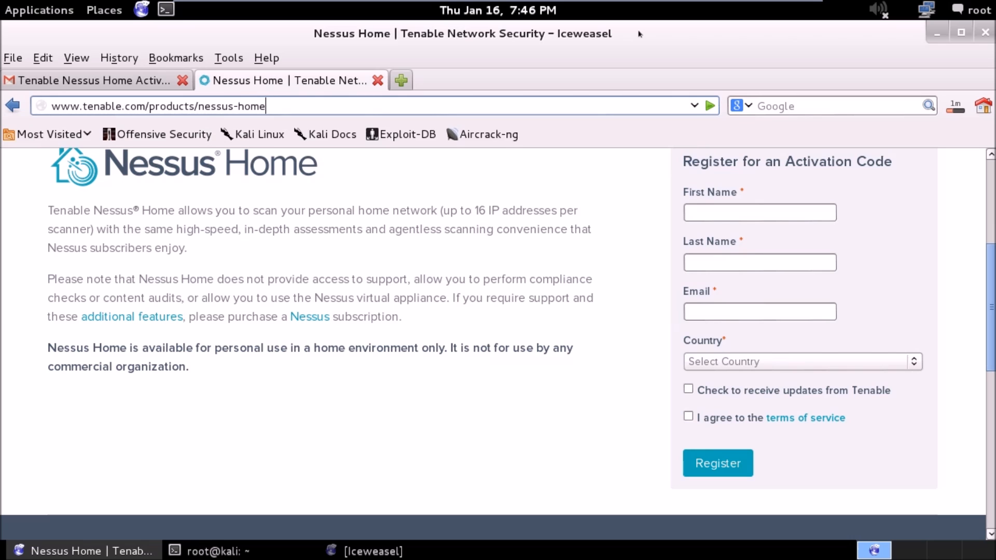
{"action": "key", "text": "Return"}
Fill in the registrant's first name, last name and e-mail address in the activation code form.
{"action": "type", "text": "Adrian"}
{"action": "key", "text": "Tab"}
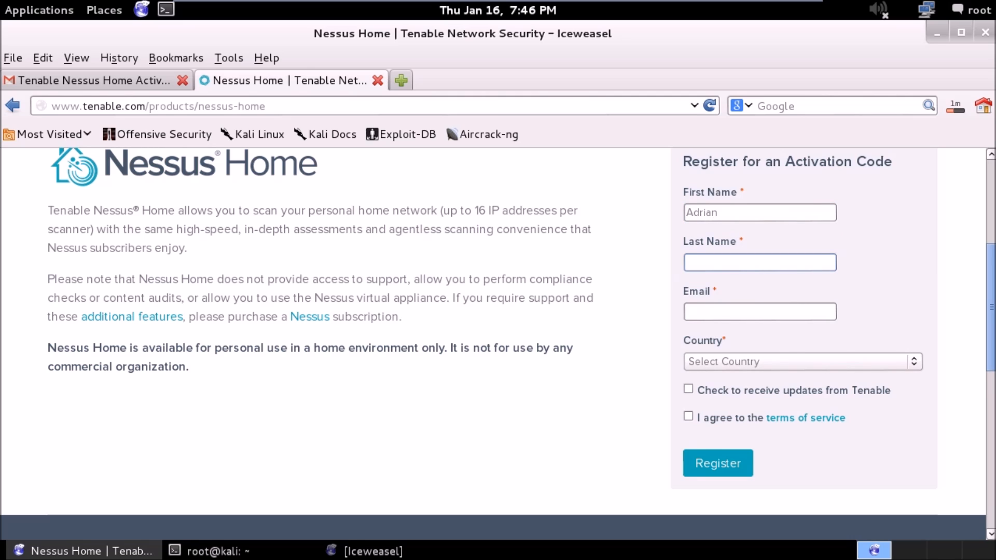
{"action": "type", "text": "Crenshaw"}
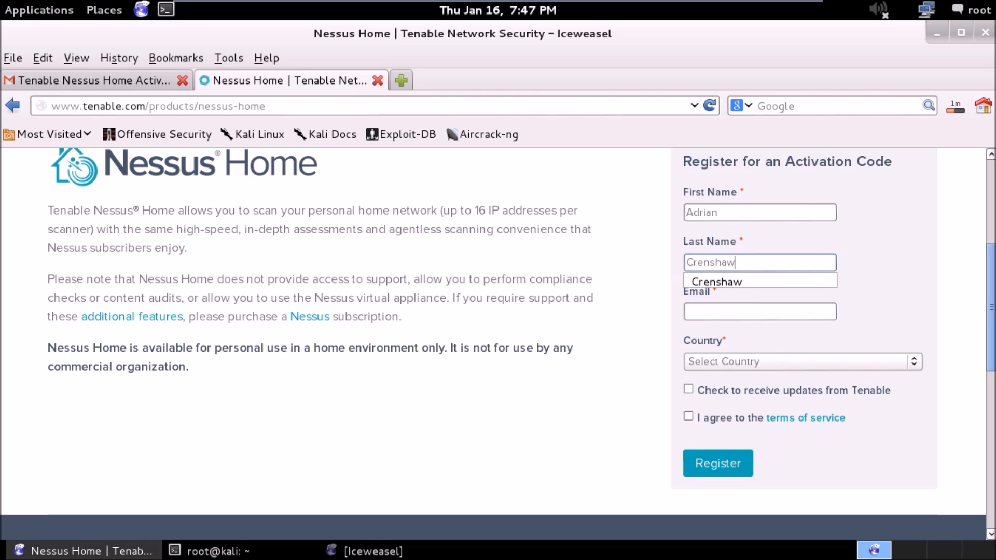
{"action": "key", "text": "Down"}
{"action": "key", "text": "Return"}
{"action": "key", "text": "Tab"}
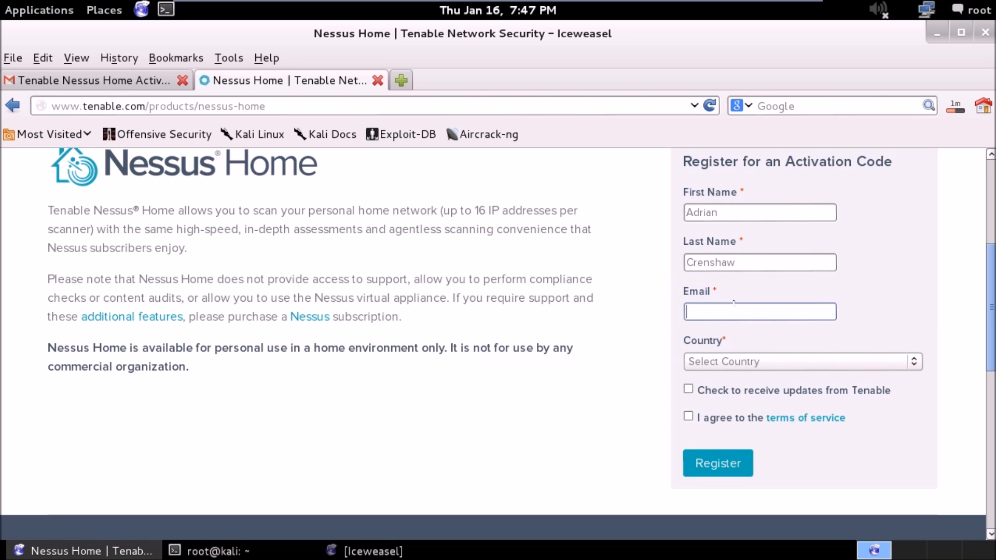
{"action": "type", "text": "irongeek"}
{"action": "key", "text": "Down"}
{"action": "key", "text": "Return"}
{"action": "key", "text": "Tab"}
Set the country in the registration form to United States.
{"action": "left_click", "coordinate": [757, 363]}
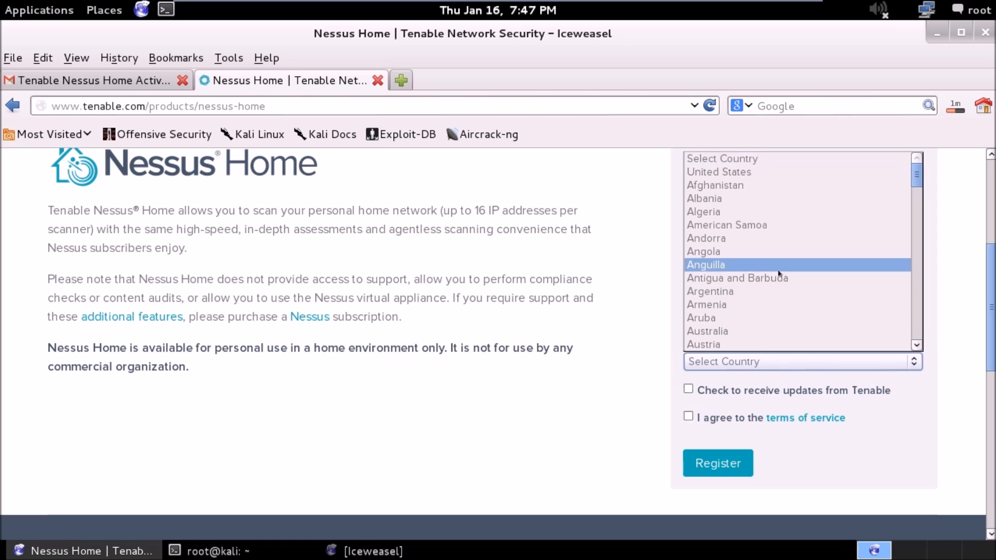
{"action": "type", "text": "un"}
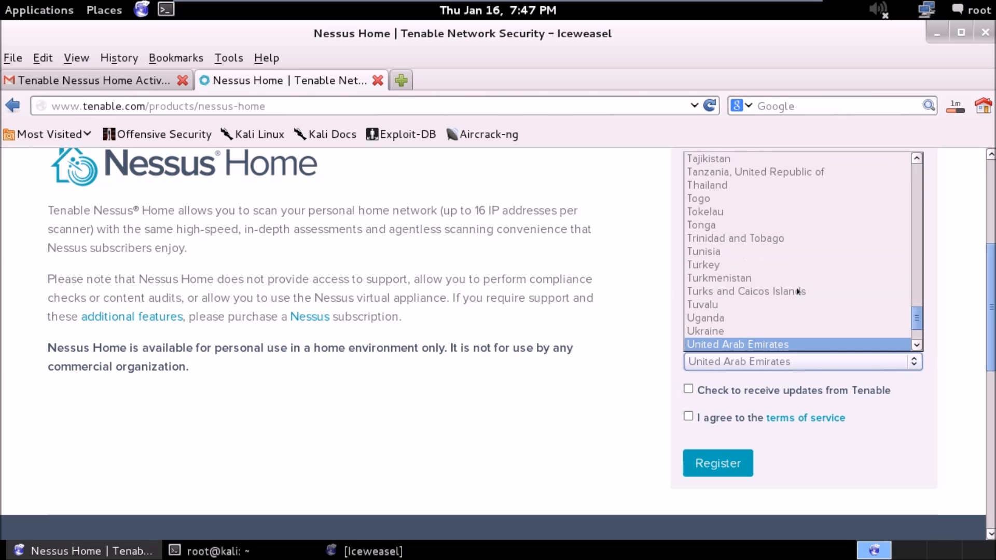
{"action": "key", "text": "Up"}
{"action": "key", "text": "Up"}
{"action": "key", "text": "Up"}
{"action": "key", "text": "Up"}
{"action": "key", "text": "Up"}
{"action": "key", "text": "Up"}
{"action": "key", "text": "Up"}
{"action": "key", "text": "Up"}
{"action": "key", "text": "Up"}
{"action": "key", "text": "Up"}
{"action": "key", "text": "Up"}
{"action": "key", "text": "Up"}
{"action": "key", "text": "Up"}
{"action": "key", "text": "Up"}
{"action": "key", "text": "Up"}
{"action": "key", "text": "Up"}
{"action": "key", "text": "Up"}
{"action": "key", "text": "Up"}
{"action": "key", "text": "Up"}
{"action": "key", "text": "Up"}
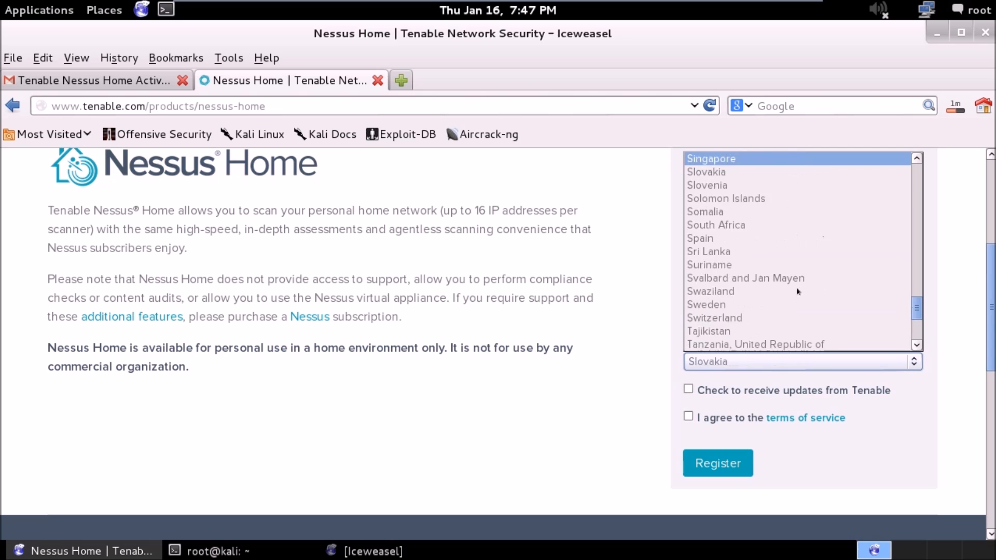
{"action": "key", "text": "Up"}
{"action": "key", "text": "Up"}
{"action": "left_click_drag", "start_coordinate": [917, 303], "coordinate": [911, 169]}
{"action": "left_click", "coordinate": [860, 176]}
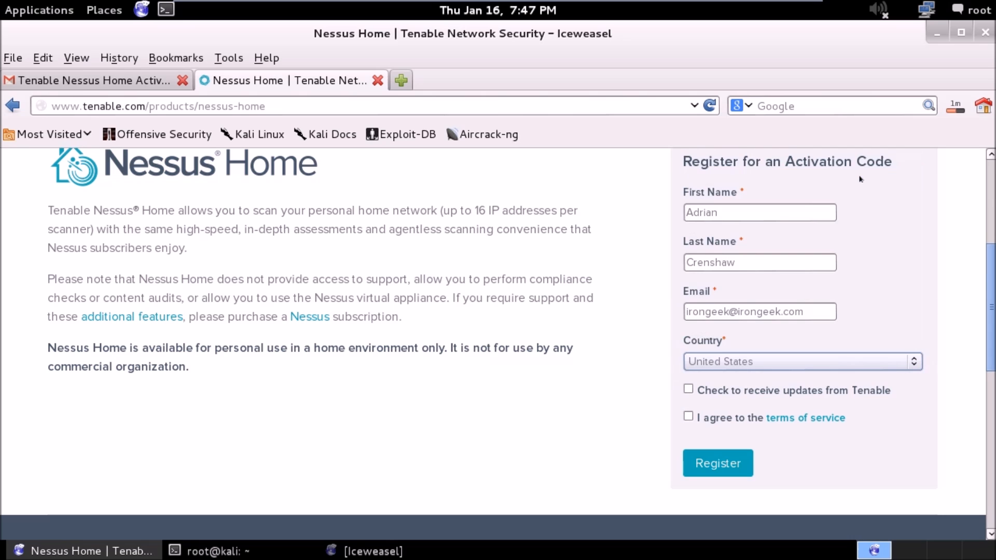
Opt in to updates from Tenable, agree to the terms of service and submit the registration.
{"action": "left_click", "coordinate": [688, 389]}
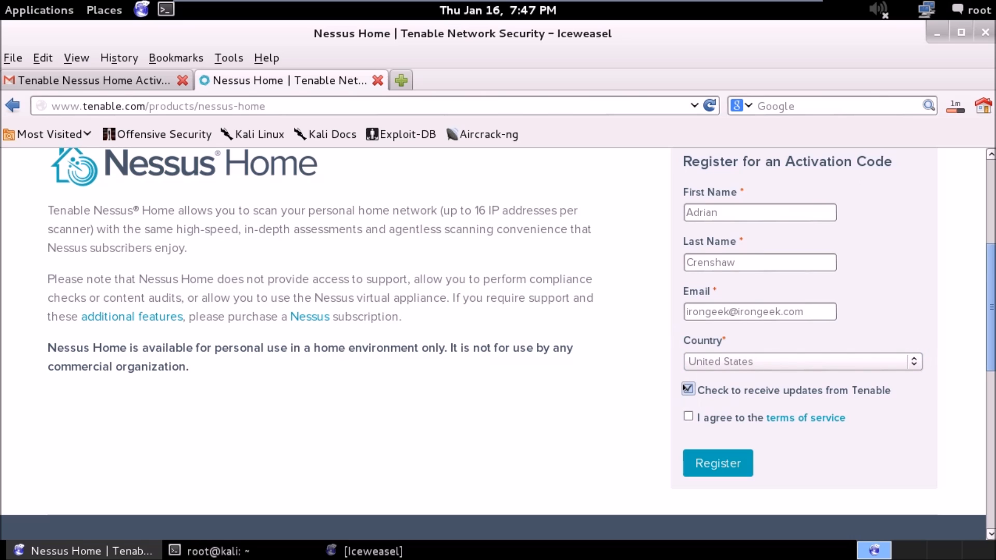
{"action": "left_click", "coordinate": [689, 416]}
{"action": "left_click", "coordinate": [690, 461]}
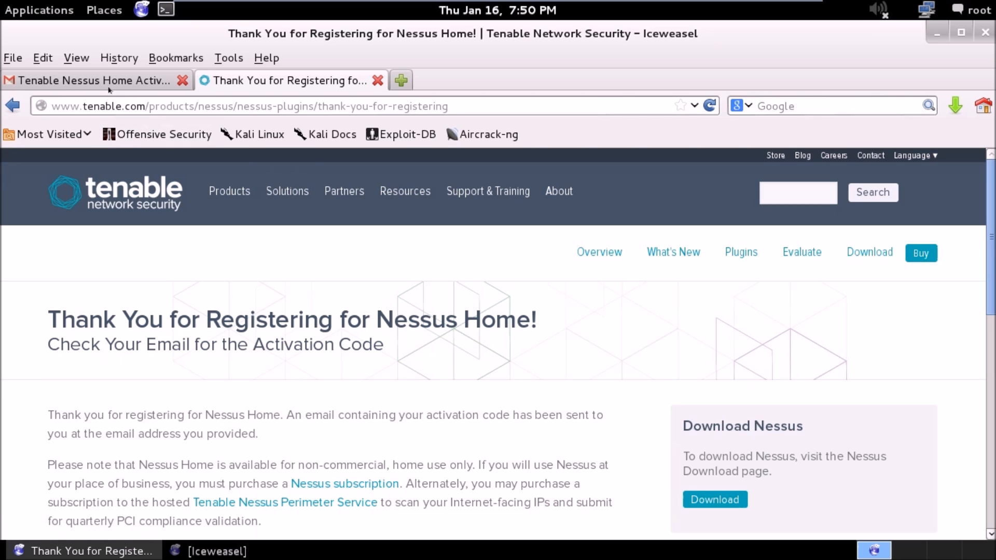
View the Nessus Home activation code e-mail in Gmail and return to the registration page.
{"action": "left_click", "coordinate": [124, 79]}
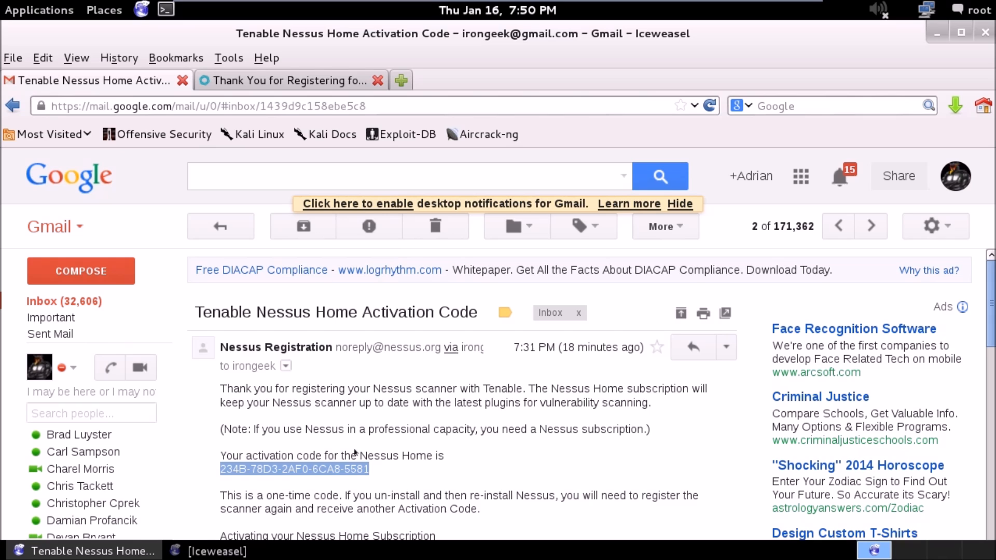
{"action": "left_click", "coordinate": [300, 79]}
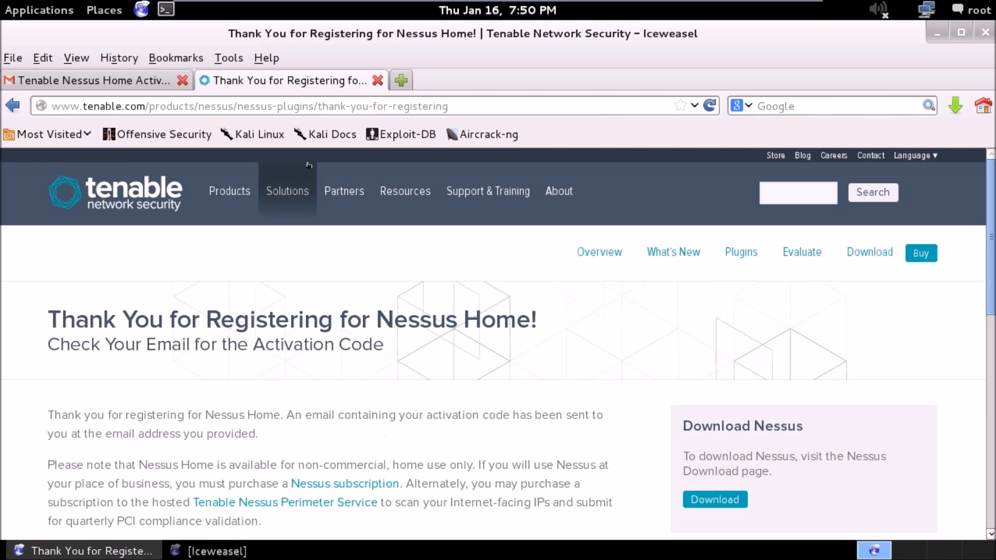
Open a new terminal and list the home folder's files to locate the Nessus package.
{"action": "left_click", "coordinate": [167, 9]}
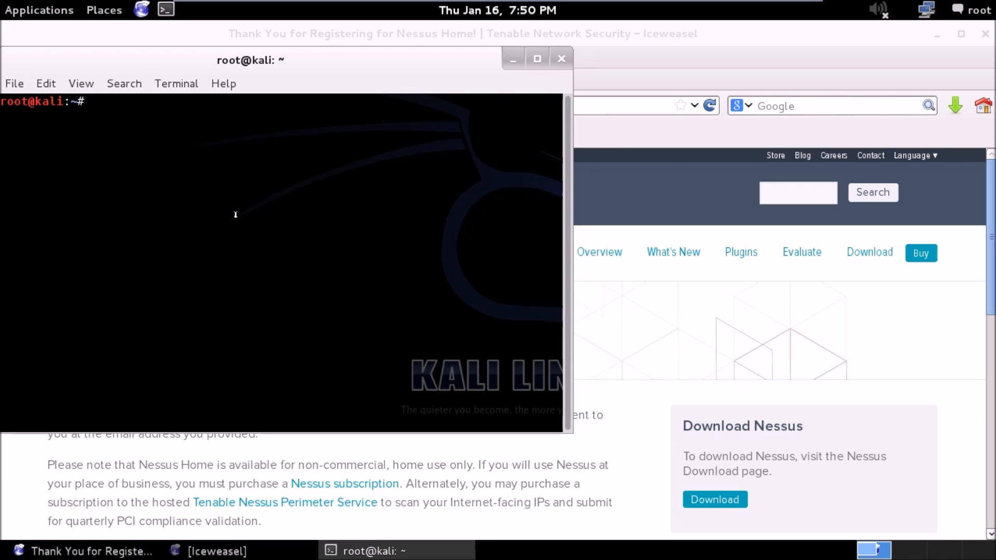
{"action": "type", "text": "ls"}
{"action": "key", "text": "Return"}
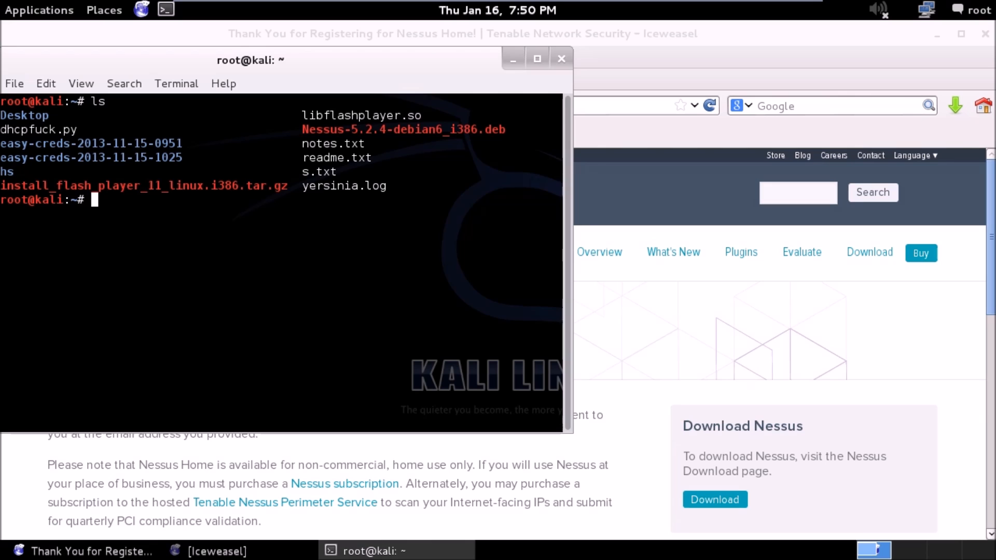
{"action": "left_click_drag", "start_coordinate": [317, 202], "coordinate": [316, 119]}
{"action": "double_click", "coordinate": [316, 123]}
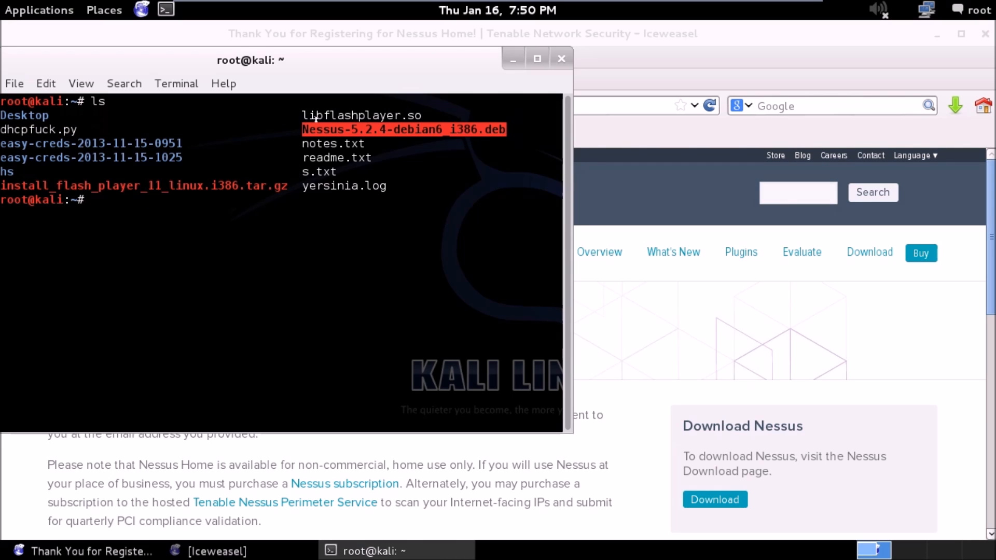
{"action": "left_click", "coordinate": [249, 202]}
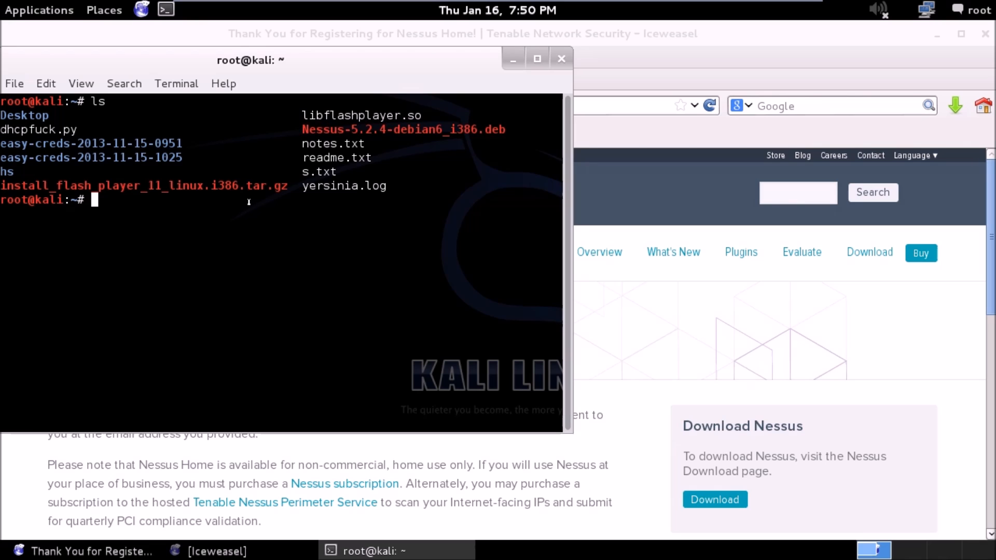
Install the Nessus-5.2.4-debian6_i386.deb package with dpkg -i.
{"action": "type", "text": "dpkg -i"}
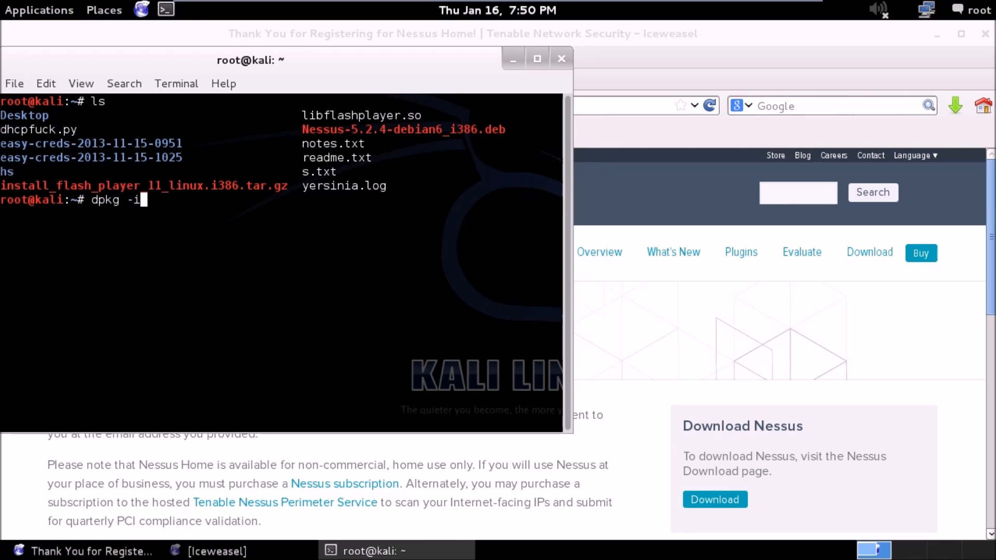
{"action": "type", "text": " Ne"}
{"action": "key", "text": "Tab"}
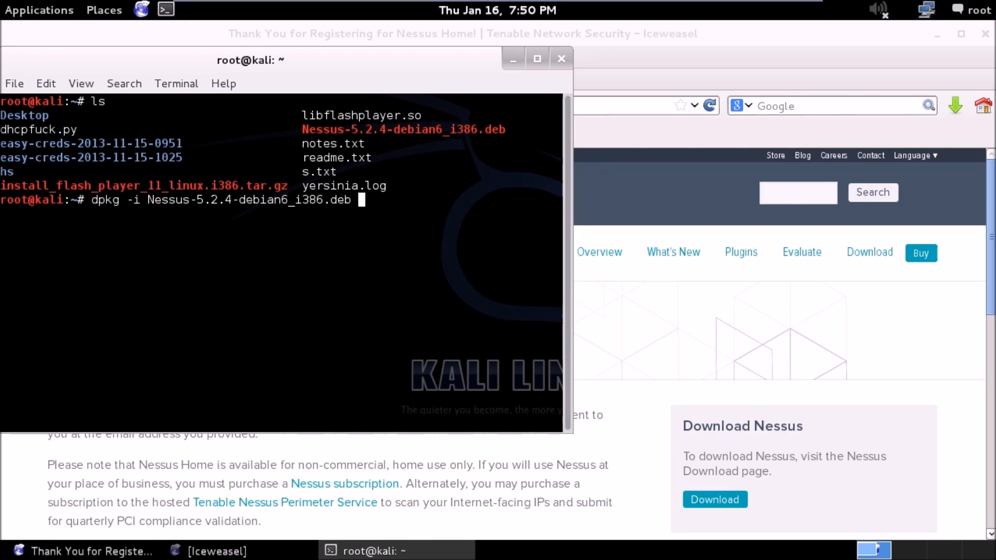
{"action": "key", "text": "Return"}
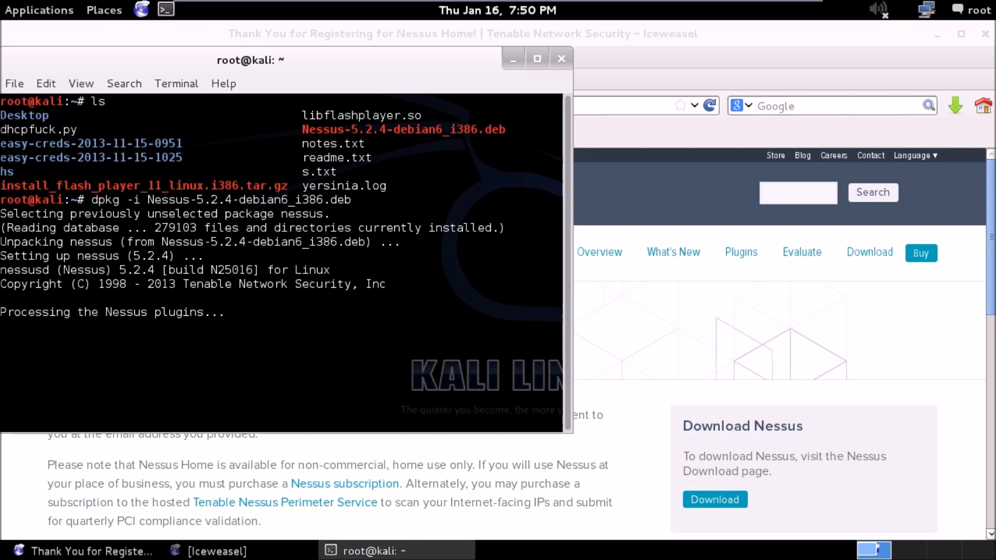
{"action": "key", "text": "Return"}
{"action": "key", "text": "Return"}
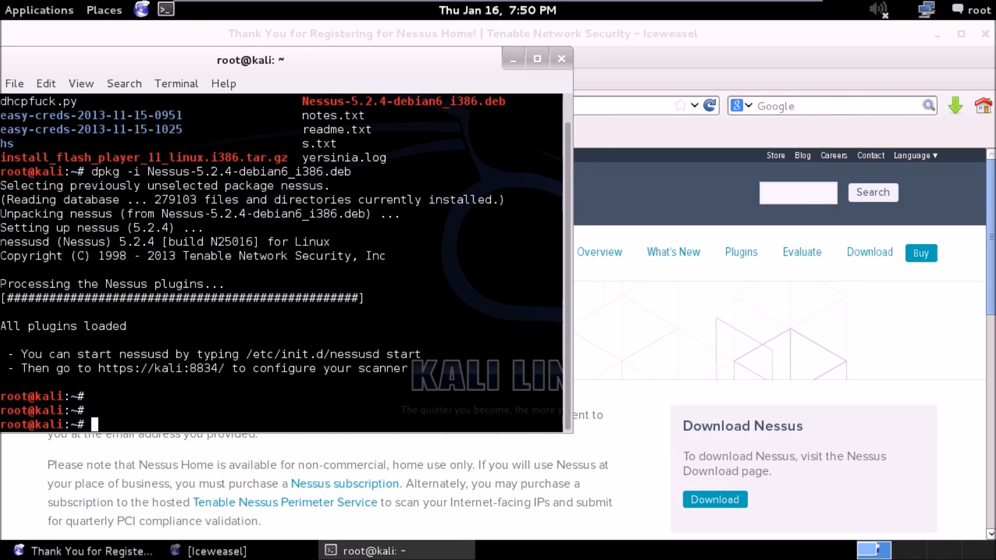
Start the Nessus daemon by running /etc/init.d/nessusd start.
{"action": "type", "text": "/etc/"}
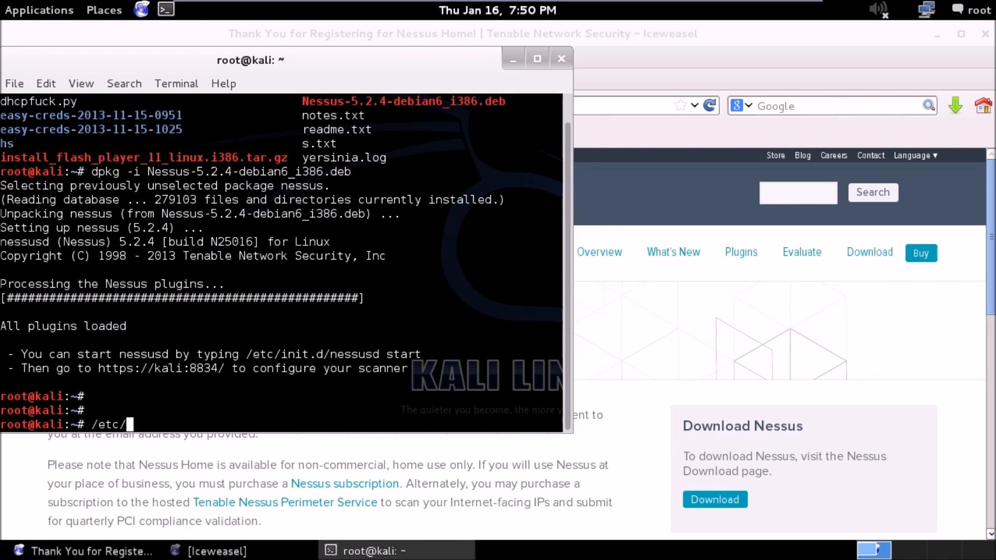
{"action": "type", "text": "init.d/nes"}
{"action": "key", "text": "Tab"}
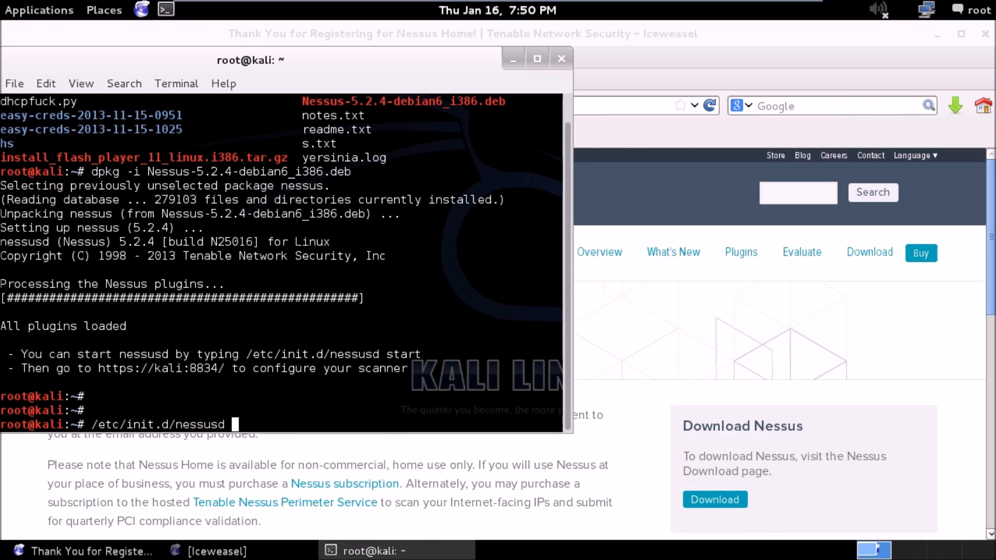
{"action": "type", "text": "star"}
{"action": "type", "text": "t"}
{"action": "key", "text": "Return"}
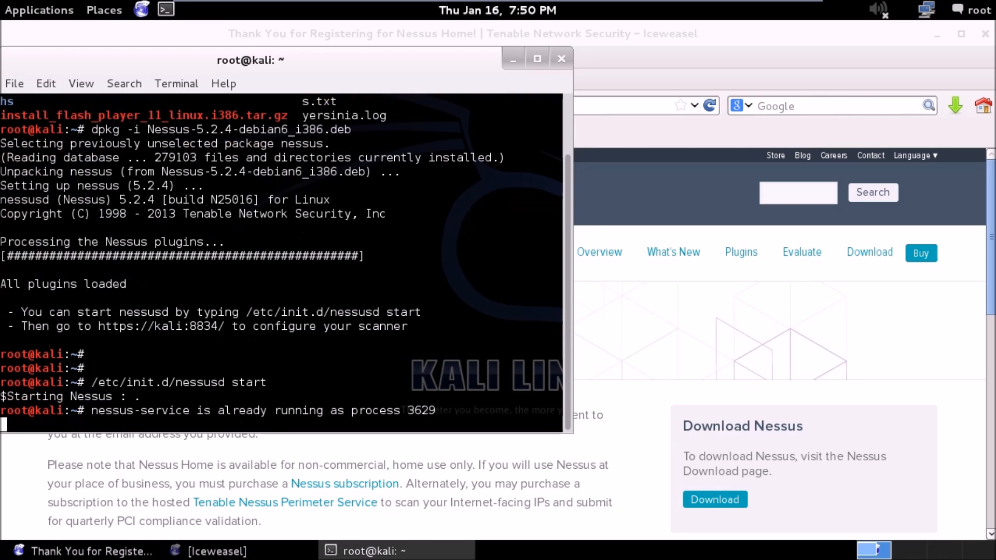
{"action": "key", "text": "Return"}
{"action": "key", "text": "Return"}
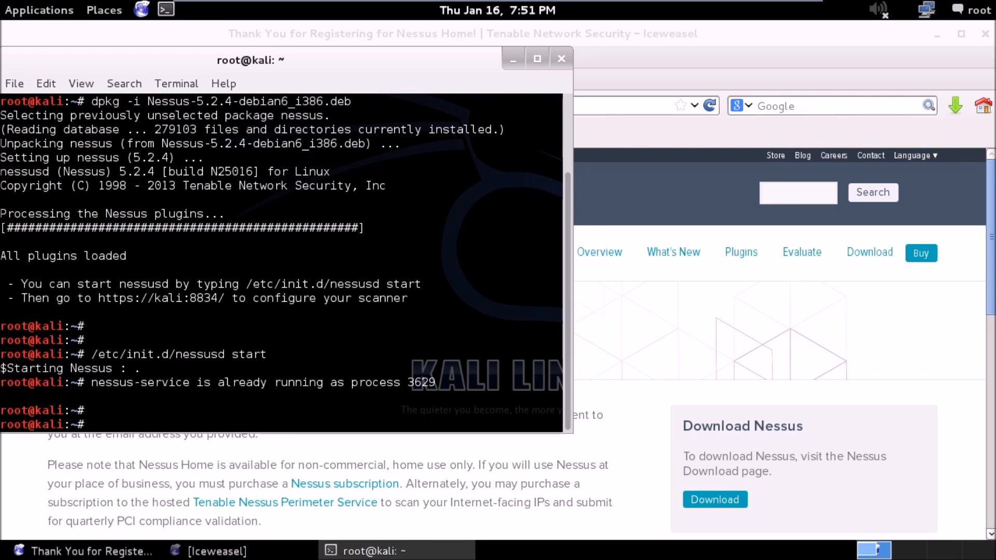
Run service nessusd start as the alternative way to start the Nessus service.
{"action": "type", "text": "service nessusd start"}
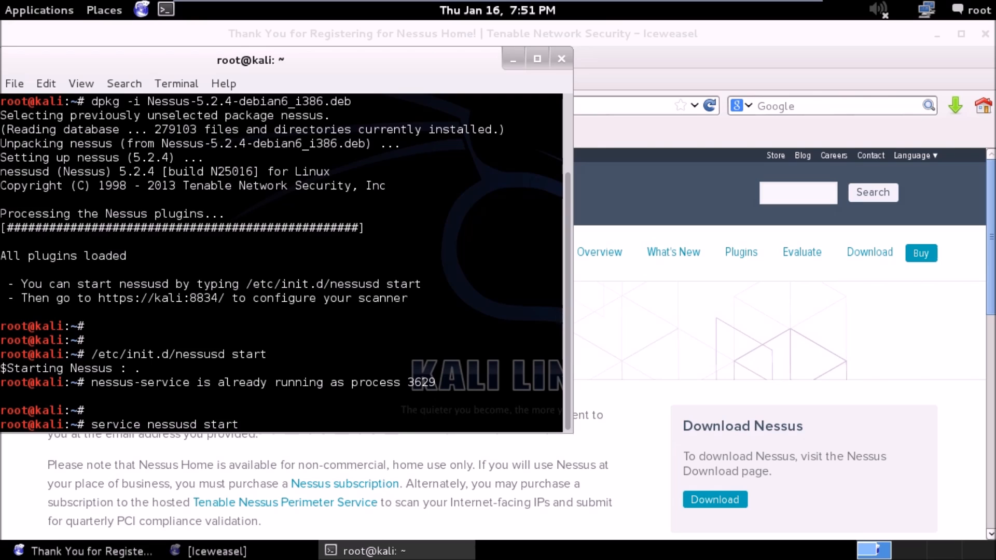
{"action": "key", "text": "Return"}
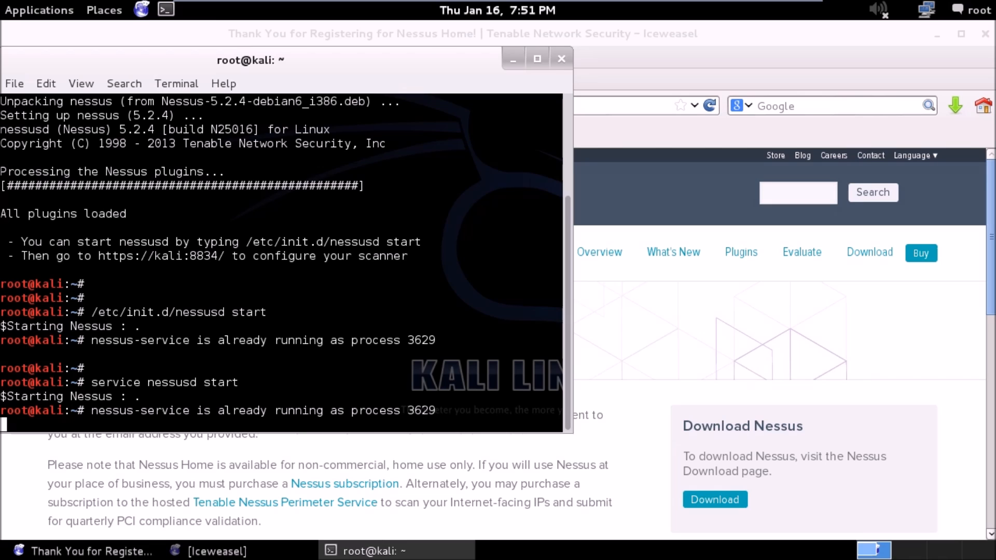
{"action": "key", "text": "Return"}
{"action": "key", "text": "Return"}
{"action": "key", "text": "Return"}
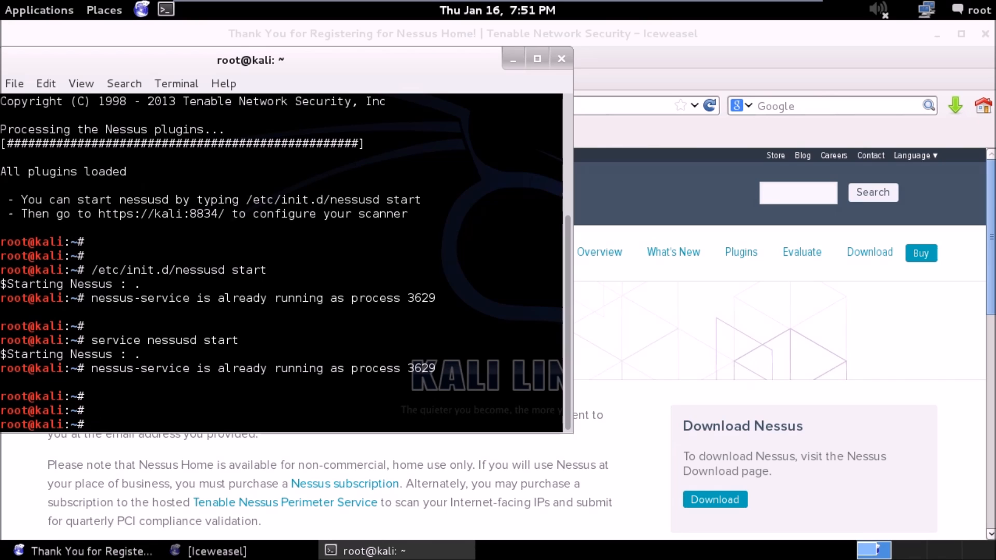
Enable nessusd at boot by running update-rc.d nessusd enable, checking the available update- commands first.
{"action": "type", "text": "update-"}
{"action": "key", "text": "Tab"}
{"action": "key", "text": "Tab"}
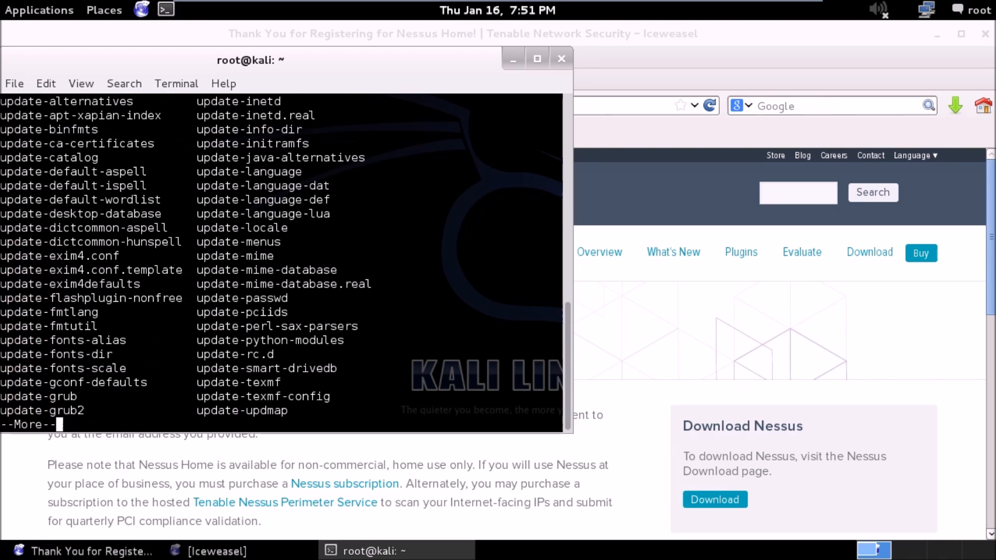
{"action": "type", "text": "q"}
{"action": "type", "text": "r"}
{"action": "key", "text": "Tab"}
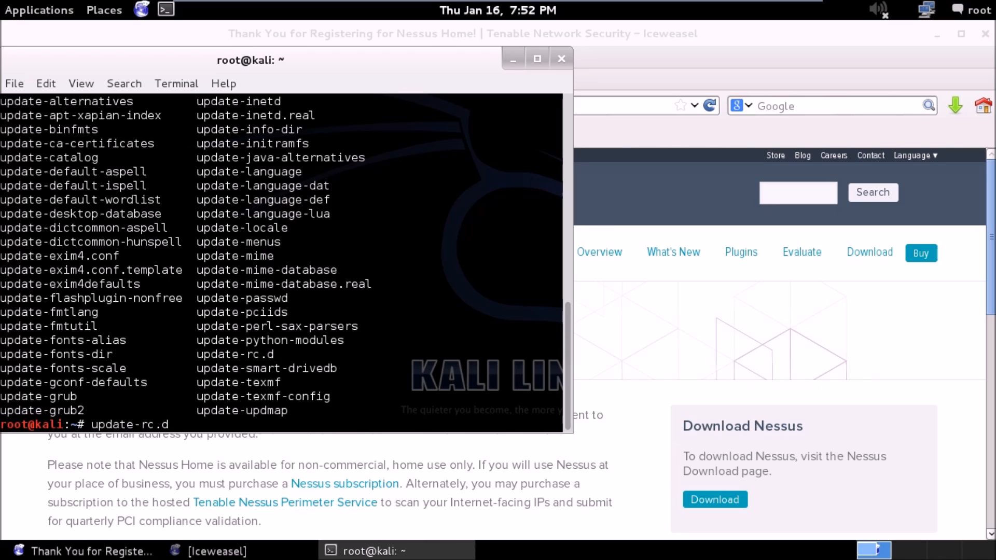
{"action": "type", "text": "nessusd"}
{"action": "type", "text": "enable"}
{"action": "key", "text": "Return"}
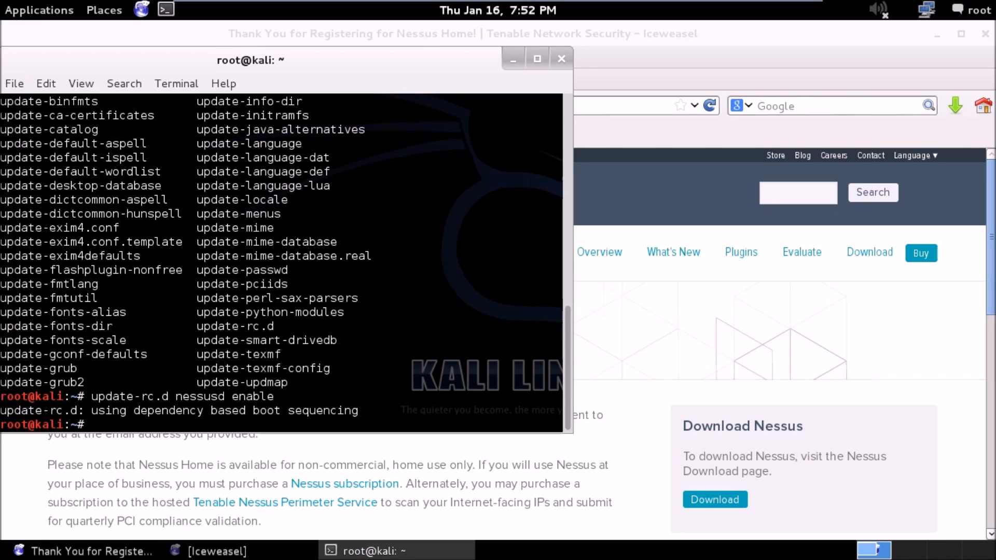
Look back through the terminal output, switch to Iceweasel and select the current page address for replacement.
{"action": "scroll", "coordinate": [568, 288], "scroll_direction": "up", "scroll_amount": 3}
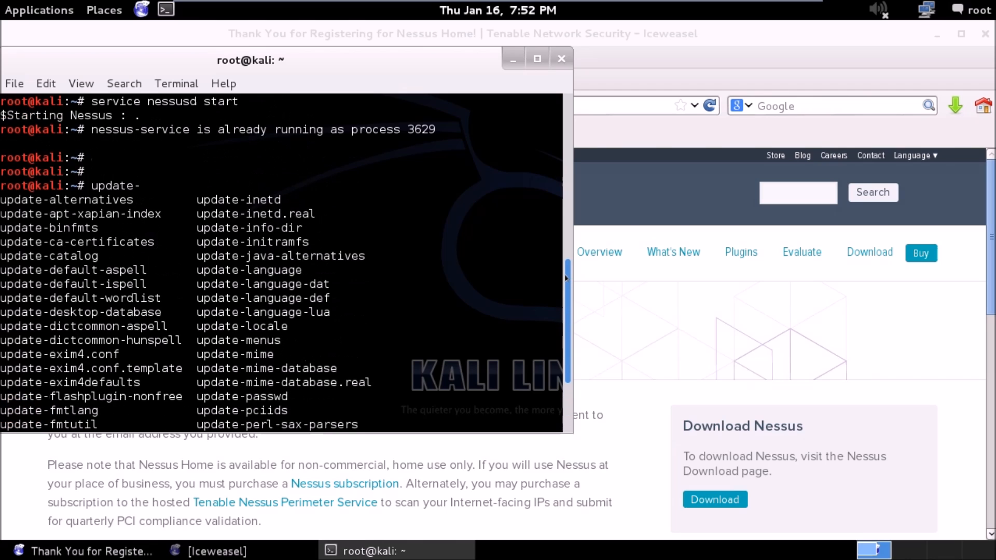
{"action": "scroll", "coordinate": [567, 279], "scroll_direction": "up", "scroll_amount": 1}
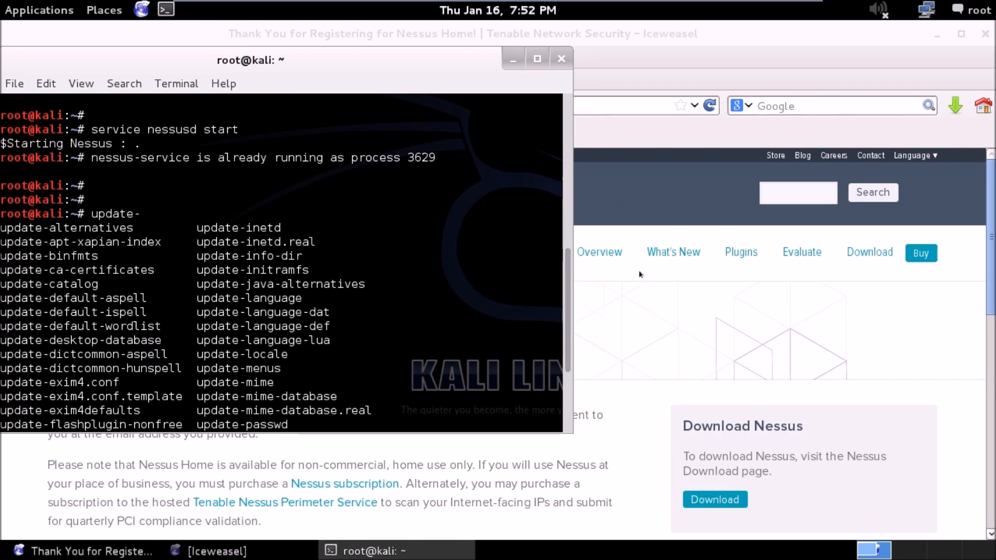
{"action": "left_click", "coordinate": [640, 274]}
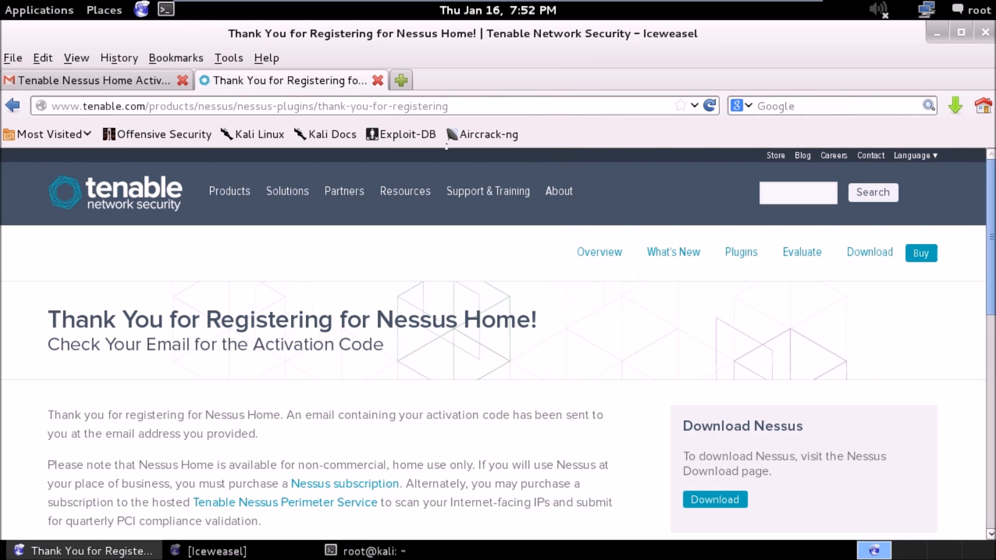
{"action": "left_click", "coordinate": [150, 101]}
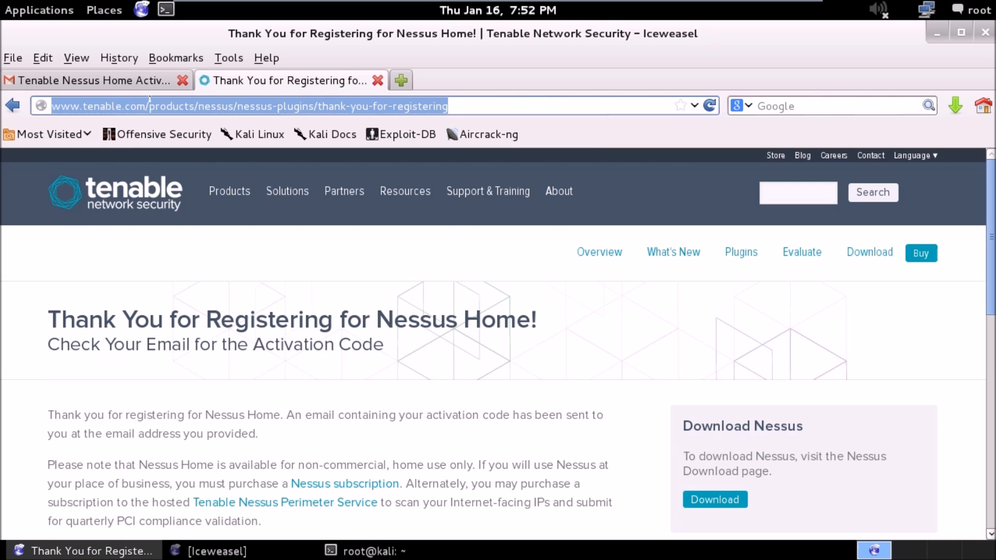
{"action": "type", "text": "127"}
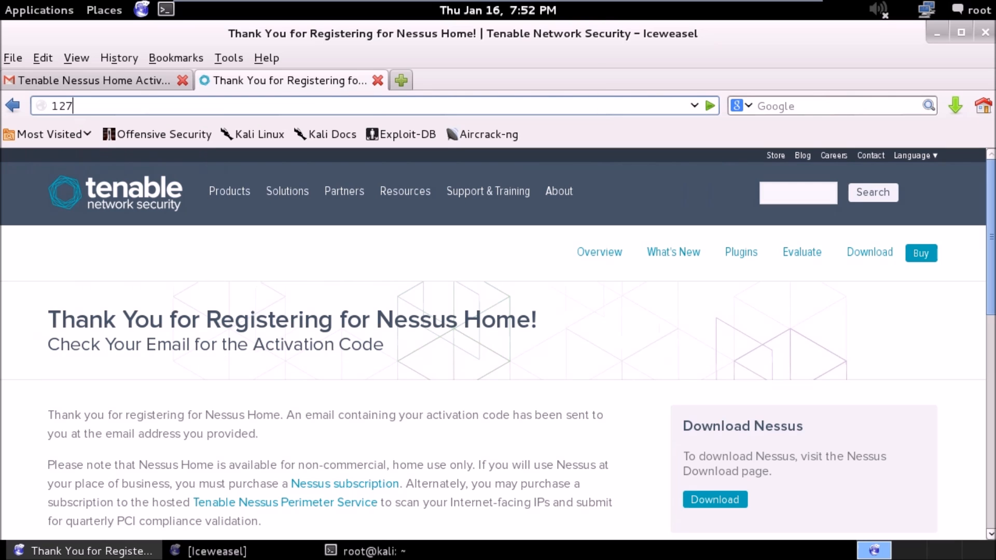
{"action": "type", "text": ".0.0.1"}
{"action": "key", "text": "BackSpace"}
{"action": "key", "text": "BackSpace"}
{"action": "key", "text": "BackSpace"}
{"action": "key", "text": "BackSpace"}
{"action": "key", "text": "BackSpace"}
{"action": "key", "text": "BackSpace"}
{"action": "key", "text": "BackSpace"}
{"action": "key", "text": "BackSpace"}
{"action": "key", "text": "BackSpace"}
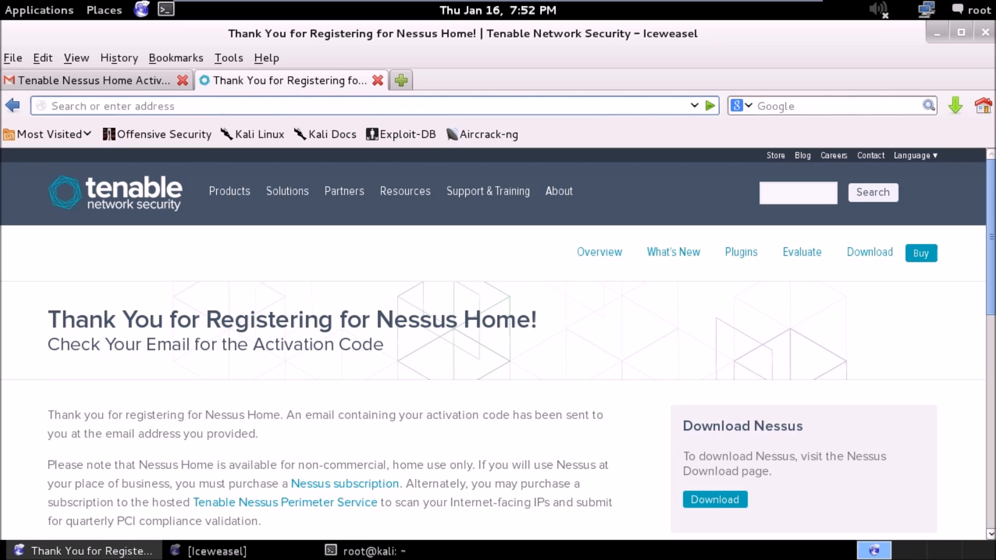
{"action": "type", "text": "kali/"}
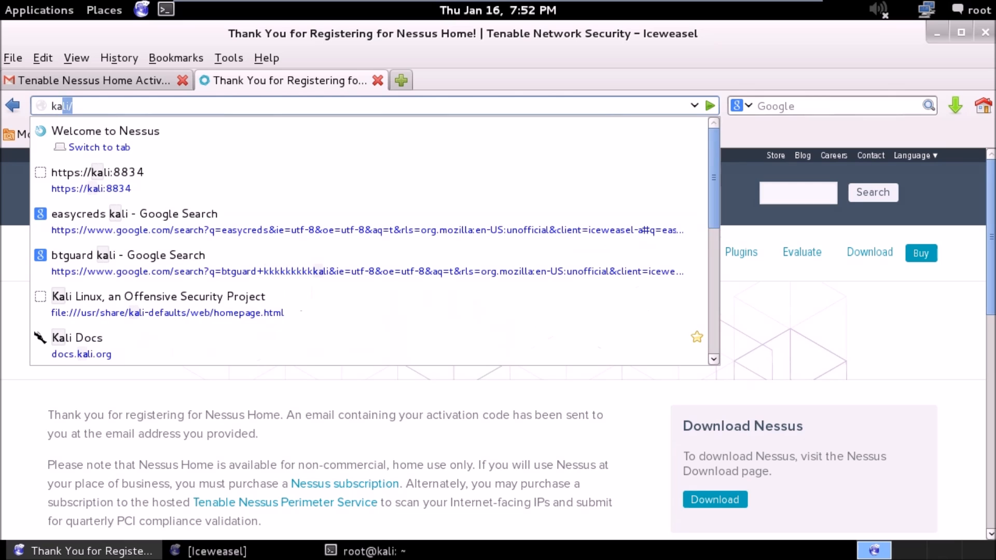
{"action": "key", "text": "Down"}
{"action": "key", "text": "Down"}
{"action": "key", "text": "Down"}
{"action": "key", "text": "Up"}
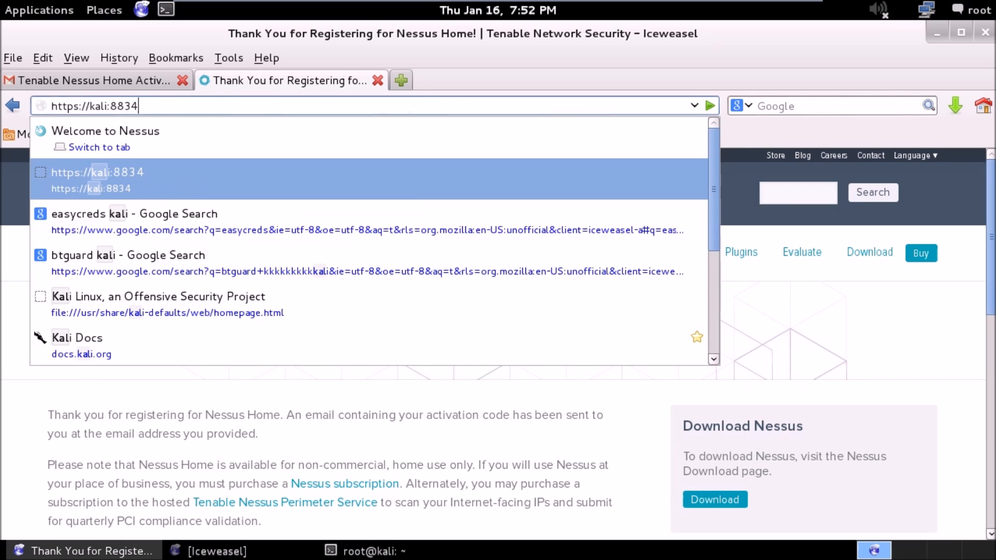
{"action": "key", "text": "Return"}
{"action": "left_click_drag", "start_coordinate": [78, 106], "coordinate": [33, 100]}
{"action": "left_click", "coordinate": [138, 106]}
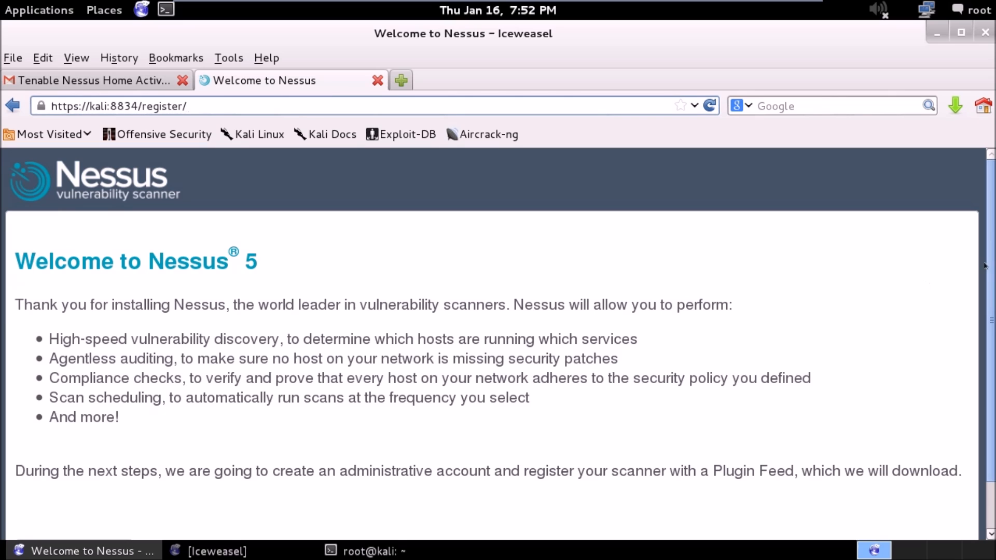
{"action": "scroll", "coordinate": [991, 278], "scroll_direction": "down", "scroll_amount": 2}
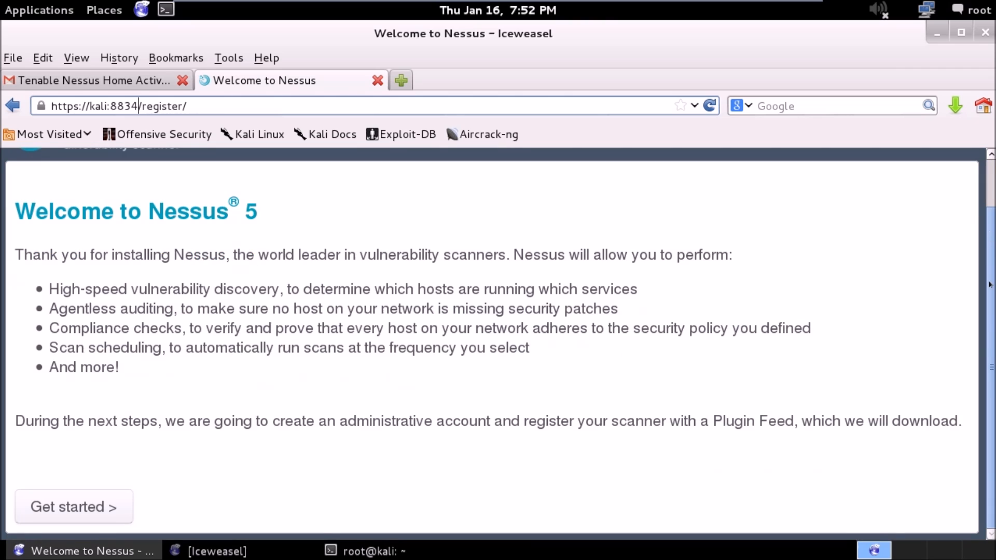
{"action": "left_click", "coordinate": [54, 506]}
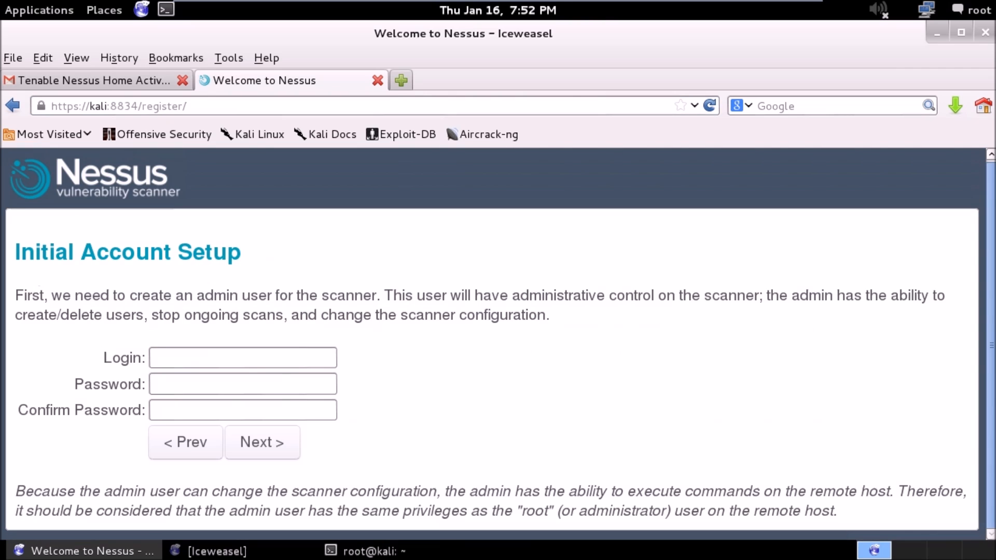
Create the scanner's admin account with the login irongeek, entering and confirming the account password.
{"action": "left_click", "coordinate": [205, 351]}
{"action": "type", "text": "irongeek"}
{"action": "key", "text": "Tab"}
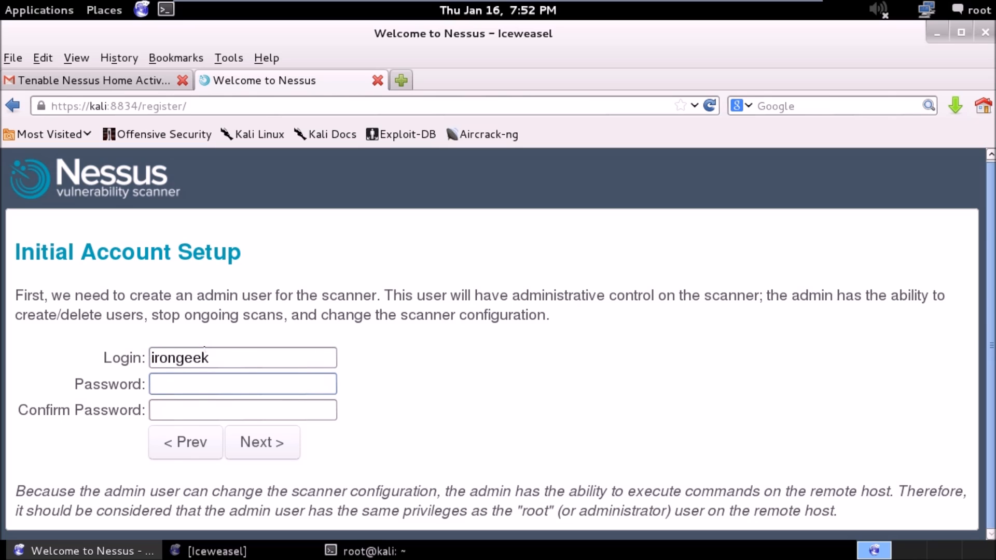
{"action": "type", "text": "**********"}
{"action": "key", "text": "Tab"}
{"action": "type", "text": "****"}
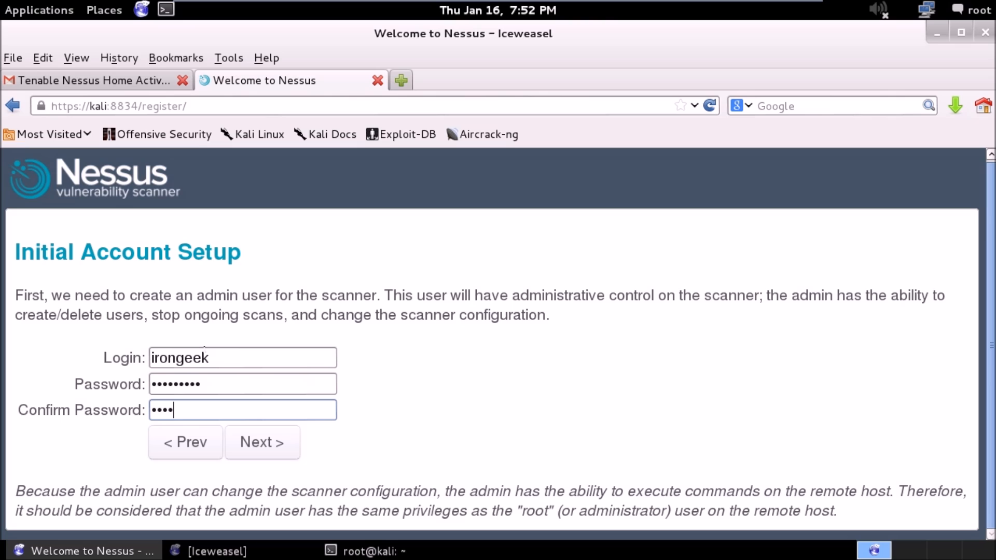
{"action": "type", "text": "******"}
{"action": "left_click", "coordinate": [262, 442]}
Register the scanner by pasting the activation code, and start the plugin download.
{"action": "left_click", "coordinate": [309, 376]}
{"action": "key", "text": "ctrl+v"}
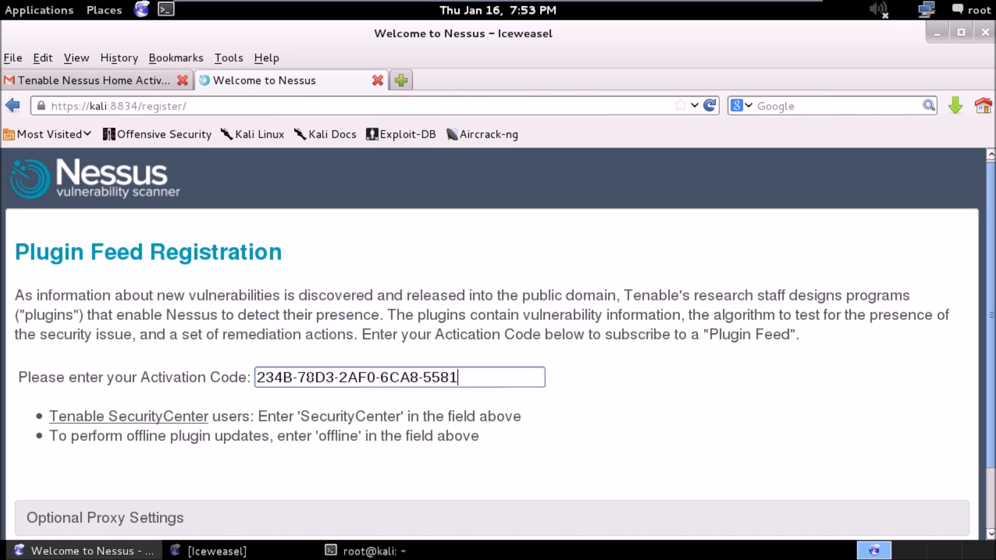
{"action": "scroll", "coordinate": [990, 322], "scroll_direction": "down", "scroll_amount": 3}
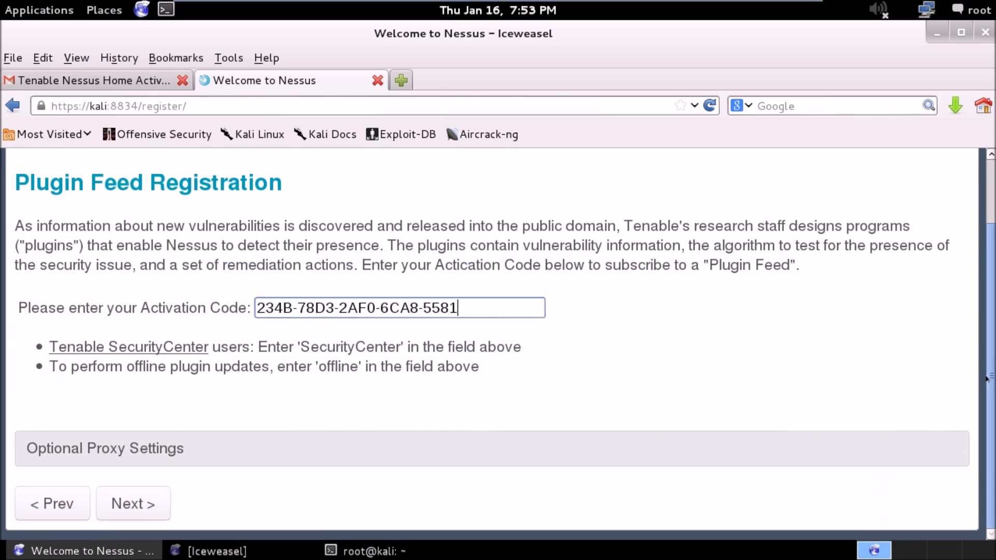
{"action": "left_click", "coordinate": [133, 499]}
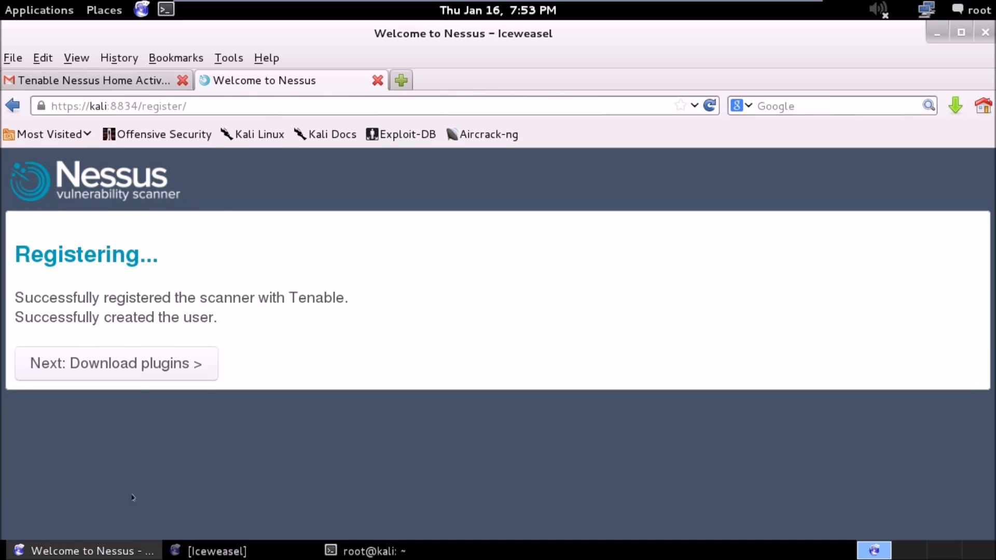
{"action": "left_click", "coordinate": [150, 366]}
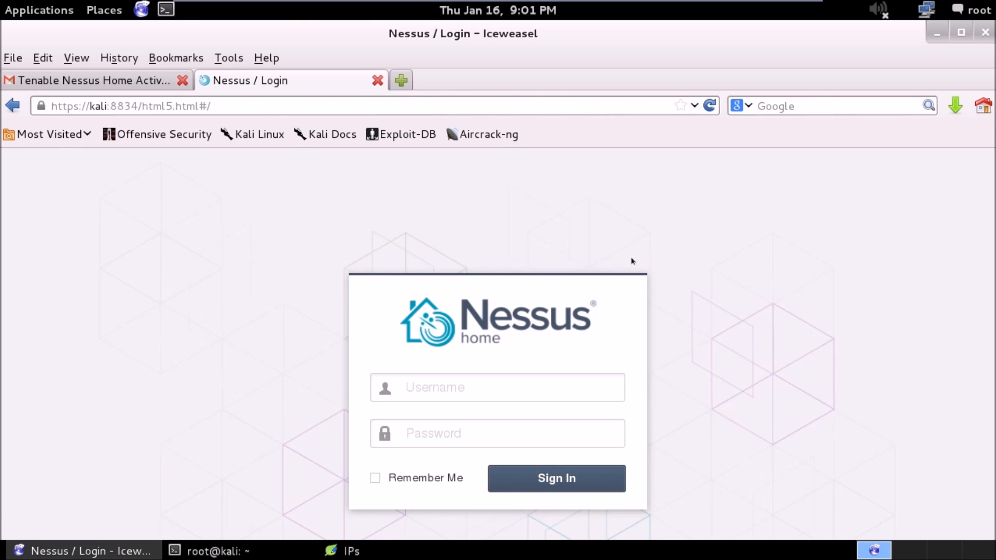
Sign in to Nessus Home as irongeek with the account password.
{"action": "left_click", "coordinate": [534, 389]}
{"action": "type", "text": "irongeek"}
{"action": "key", "text": "Tab"}
{"action": "type", "text": "••••••••••"}
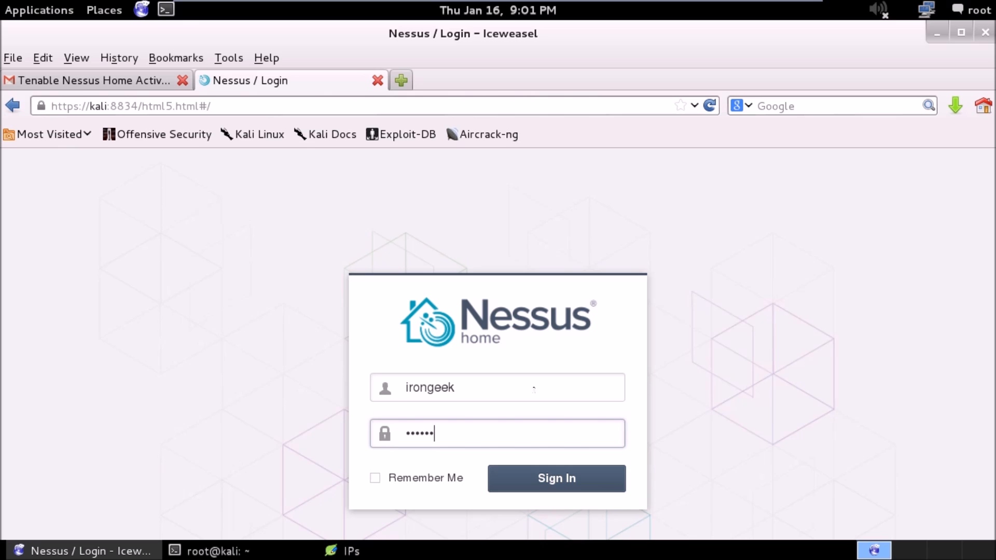
{"action": "key", "text": "Return"}
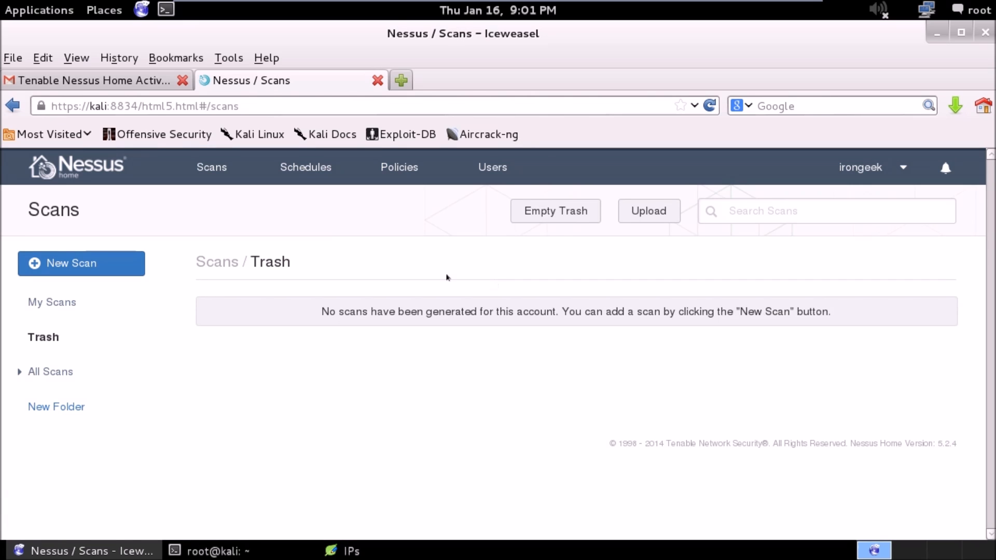
View the list of Nessus users and return to the scans overview.
{"action": "left_click", "coordinate": [486, 164]}
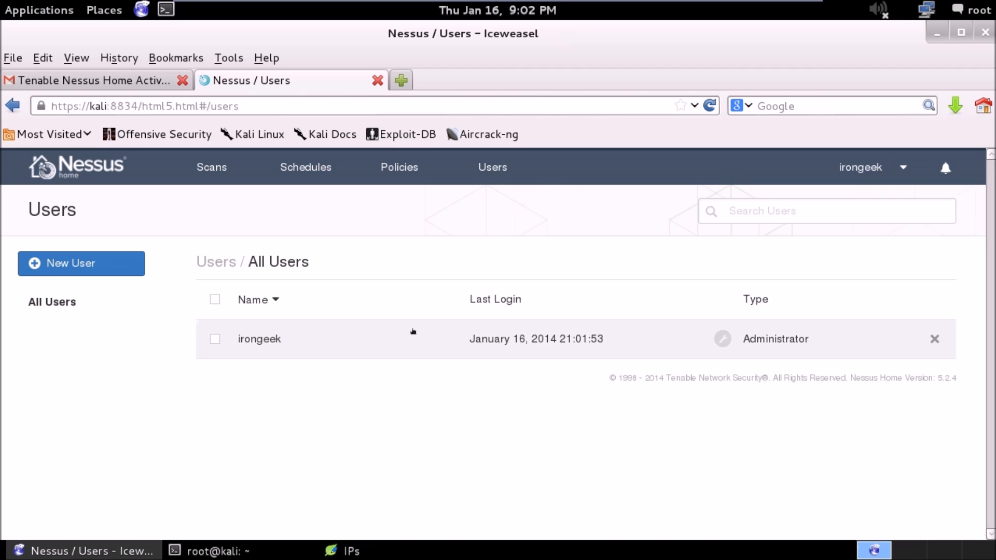
{"action": "left_click", "coordinate": [239, 176]}
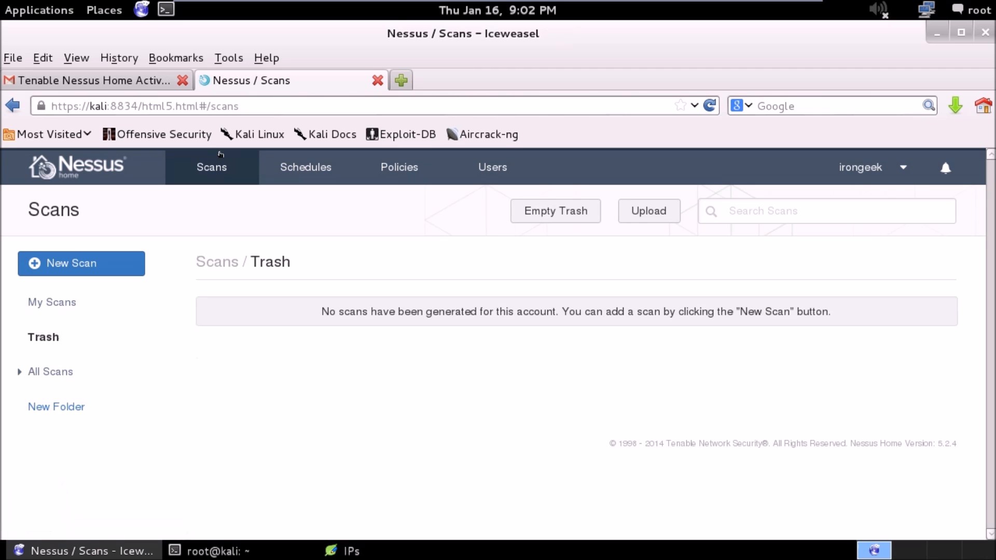
Start a new scan, continue to the policies when asked for one, and begin a new Basic Network Scan policy.
{"action": "left_click", "coordinate": [87, 264]}
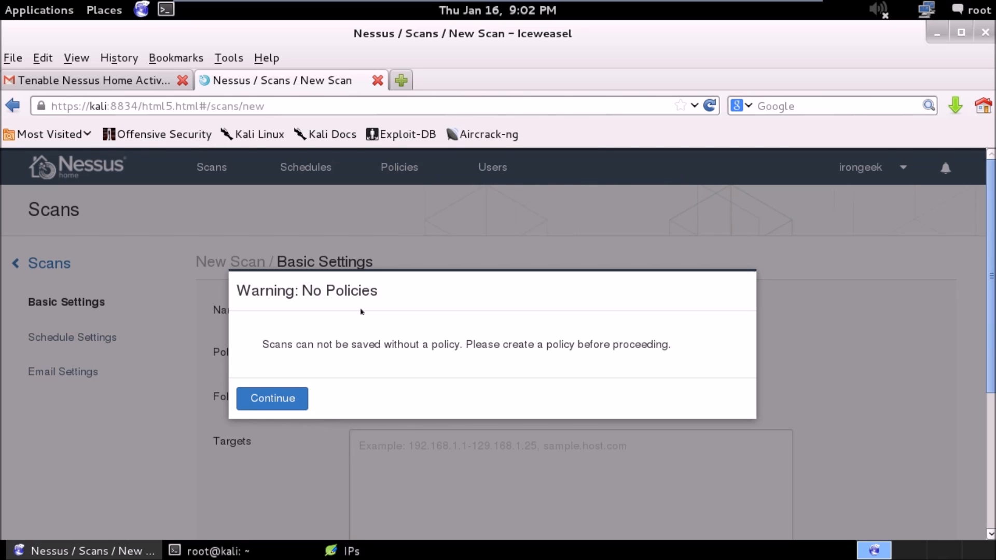
{"action": "left_click", "coordinate": [279, 394]}
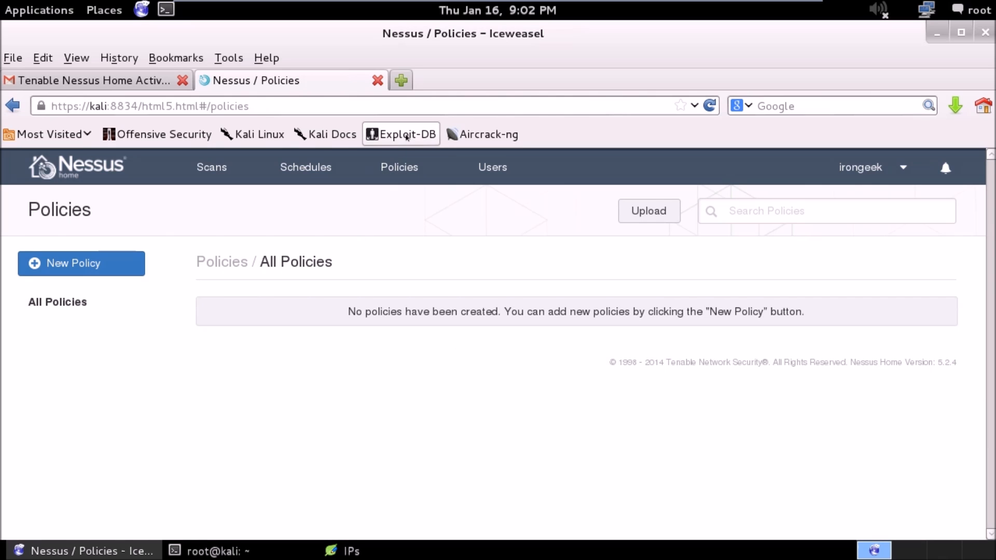
{"action": "left_click", "coordinate": [98, 265]}
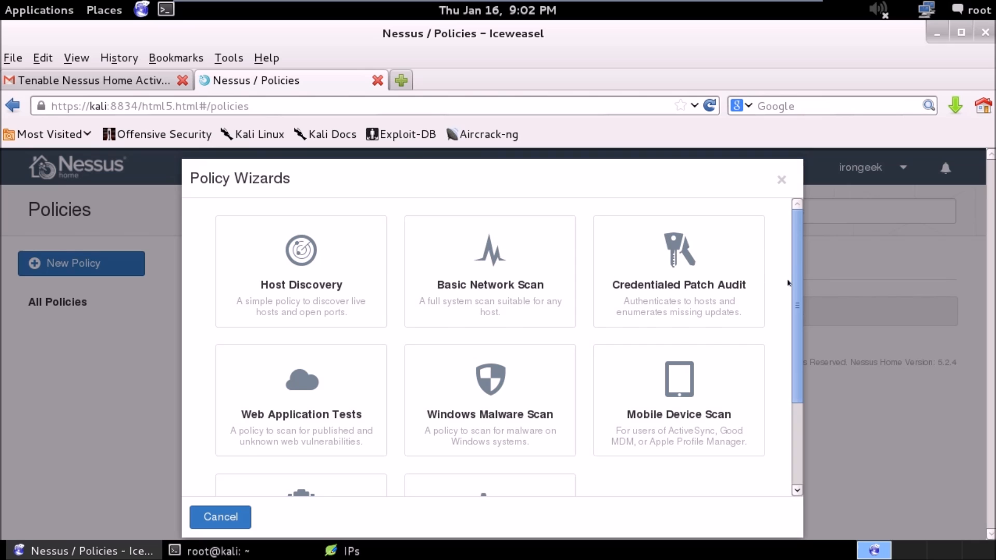
{"action": "scroll", "coordinate": [788, 300], "scroll_direction": "down", "scroll_amount": 3}
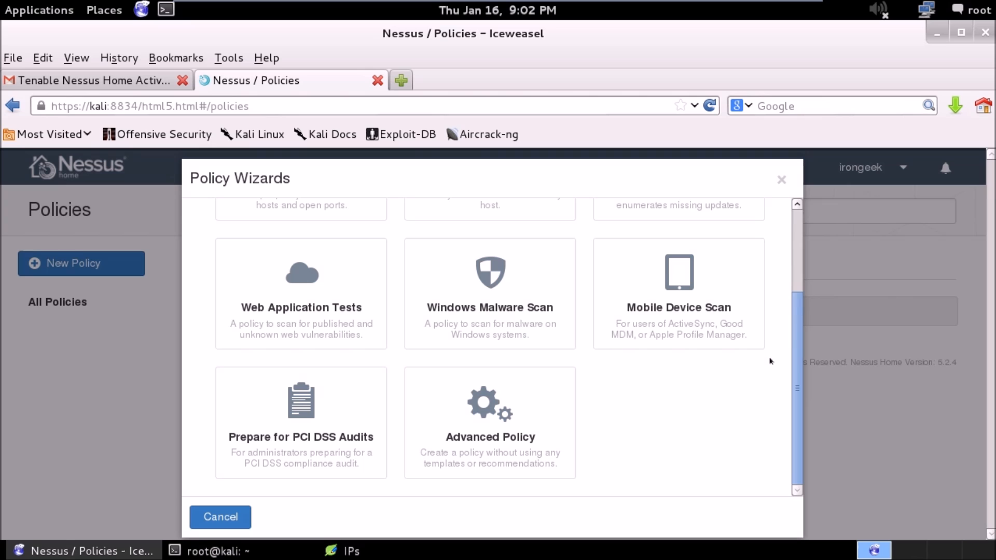
{"action": "left_click_drag", "start_coordinate": [795, 345], "coordinate": [799, 248]}
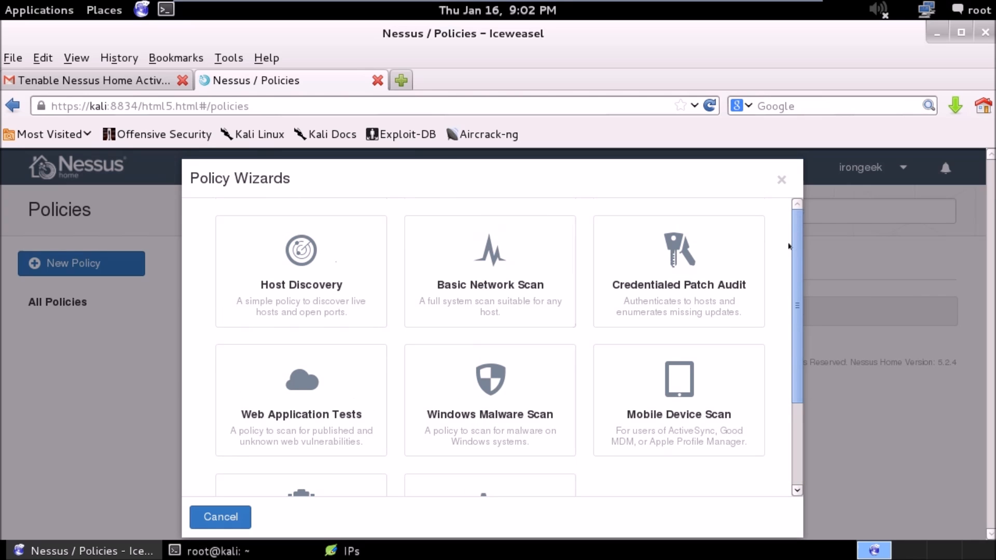
{"action": "left_click", "coordinate": [489, 270]}
Name the policy ADC No Cred, keep its visibility private and description empty, and proceed to step 2.
{"action": "left_click", "coordinate": [557, 376]}
{"action": "type", "text": "ADC"}
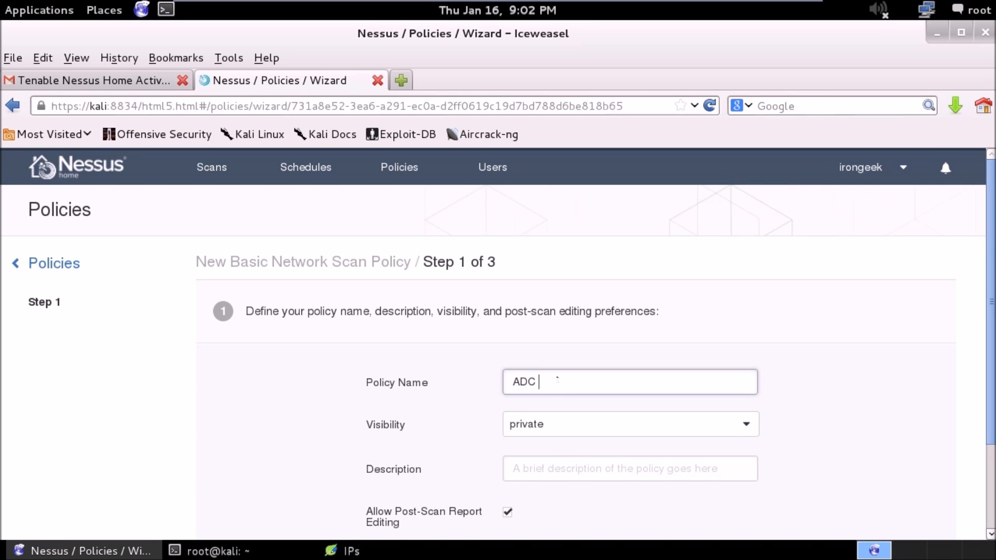
{"action": "type", "text": " No Cred"}
{"action": "left_click", "coordinate": [738, 416]}
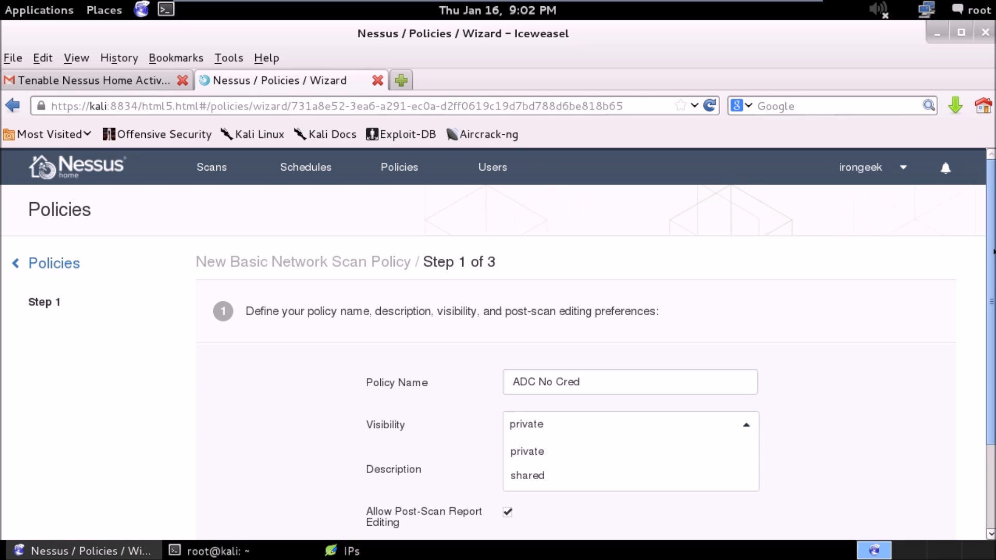
{"action": "scroll", "coordinate": [992, 233], "scroll_direction": "down", "scroll_amount": 3}
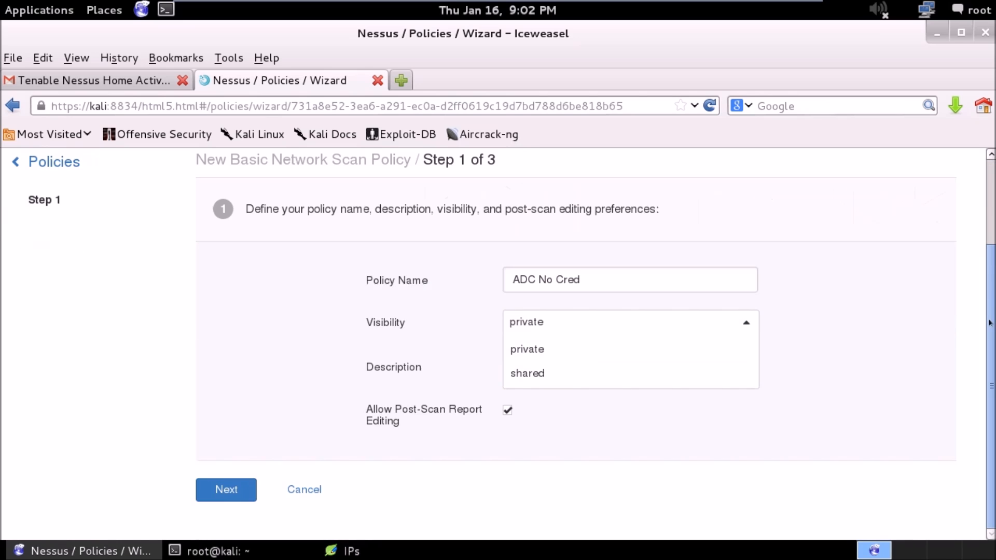
{"action": "left_click", "coordinate": [424, 498]}
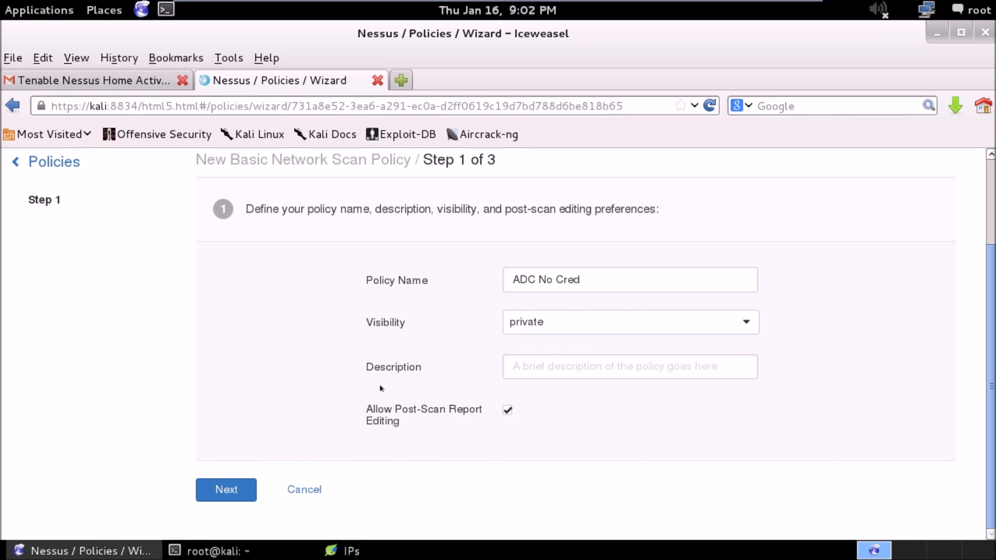
{"action": "left_click", "coordinate": [500, 366]}
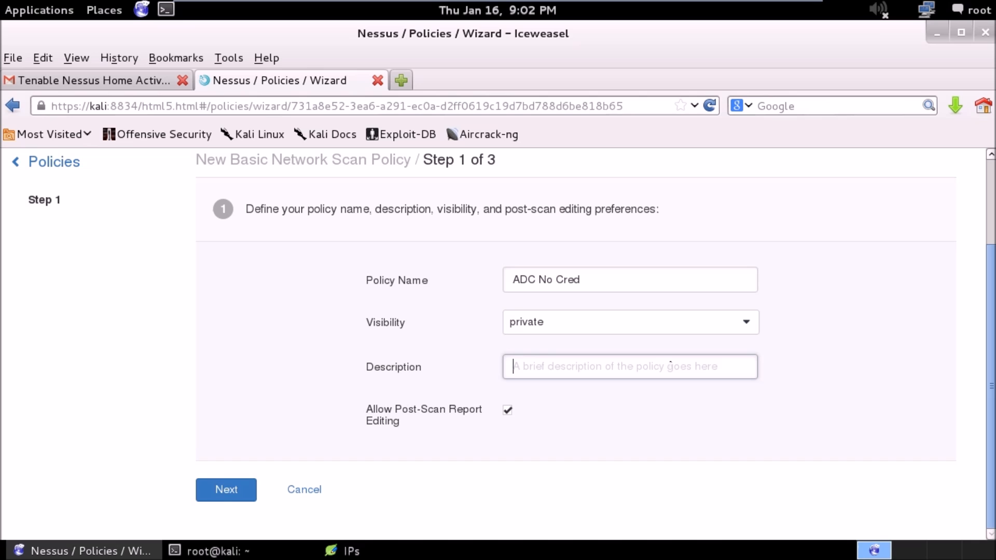
{"action": "left_click", "coordinate": [227, 492]}
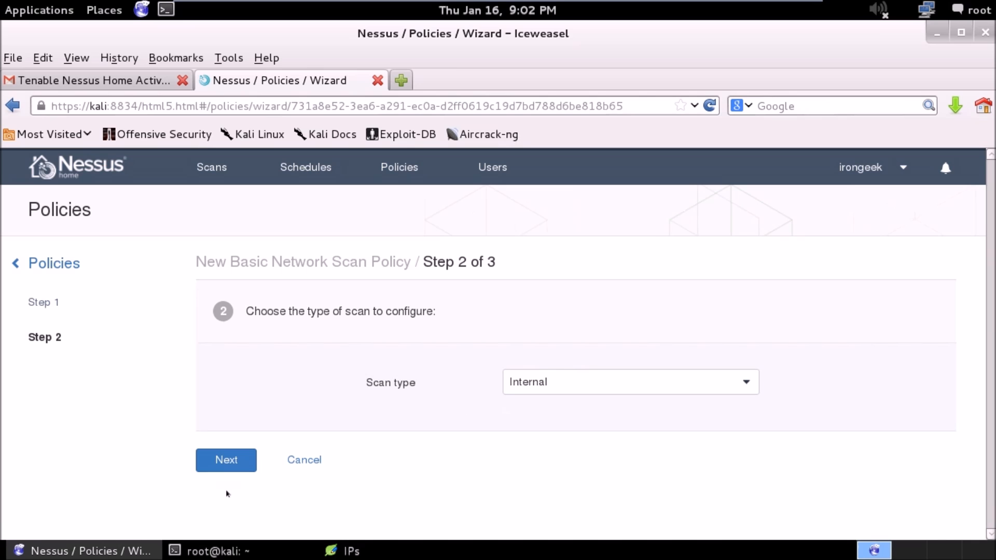
Choose Internal as the policy's scan type and proceed to the credentials step.
{"action": "left_click", "coordinate": [564, 386]}
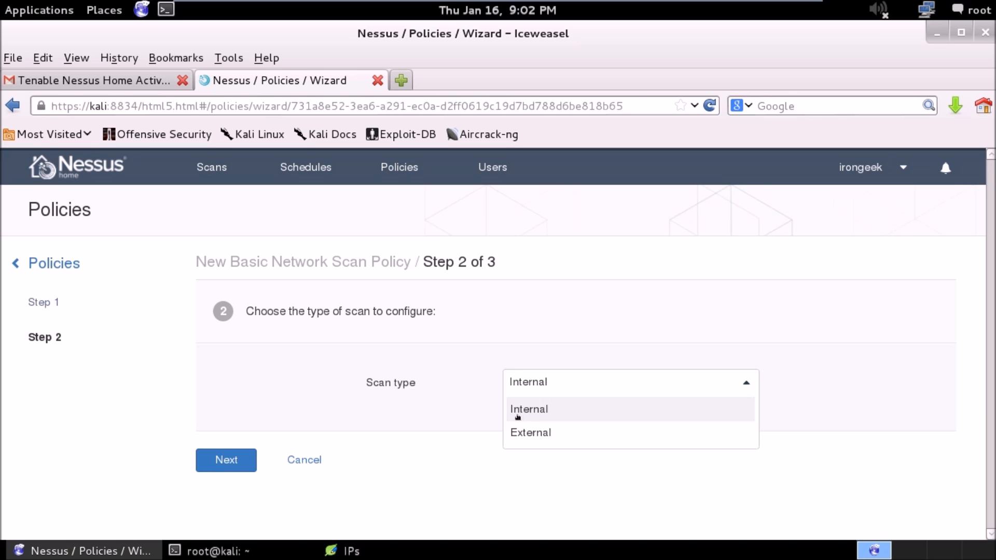
{"action": "left_click", "coordinate": [549, 408]}
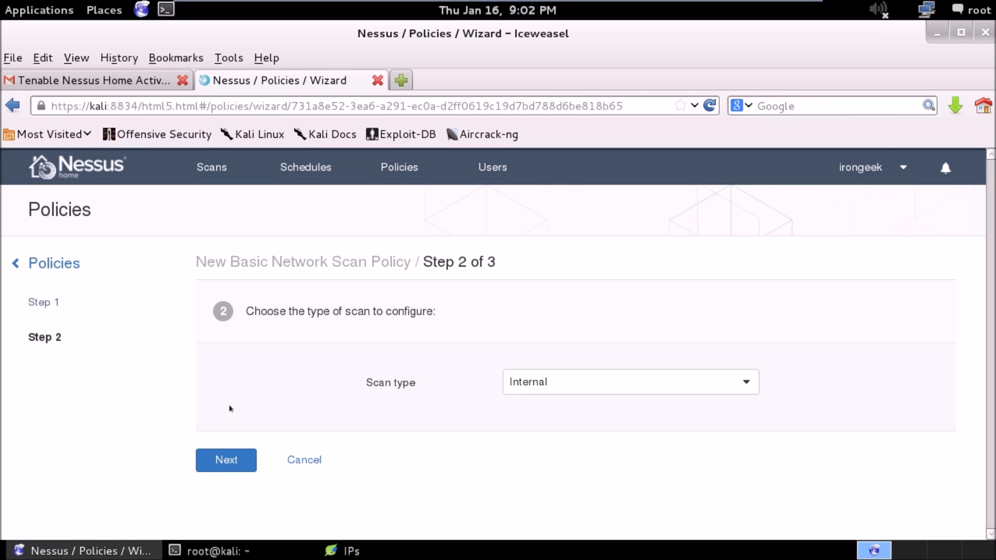
{"action": "left_click", "coordinate": [198, 469]}
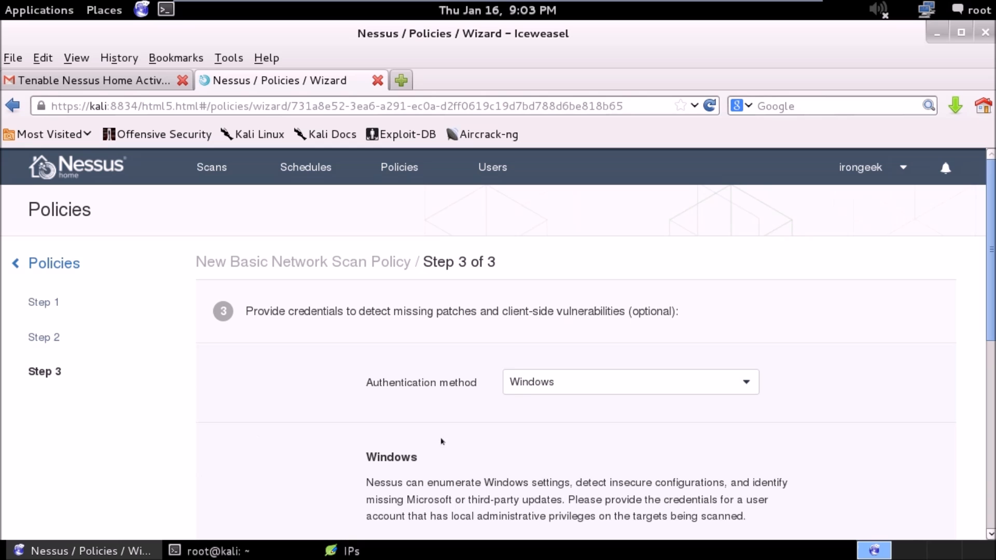
Keep Windows as the authentication method, leave the optional credentials blank, and save the policy.
{"action": "mouse_move", "coordinate": [990, 231]}
{"action": "left_mouse_down"}
{"action": "mouse_move", "coordinate": [985, 315]}
{"action": "mouse_move", "coordinate": [938, 465]}
{"action": "mouse_move", "coordinate": [981, 327]}
{"action": "mouse_move", "coordinate": [993, 235]}
{"action": "left_mouse_up"}
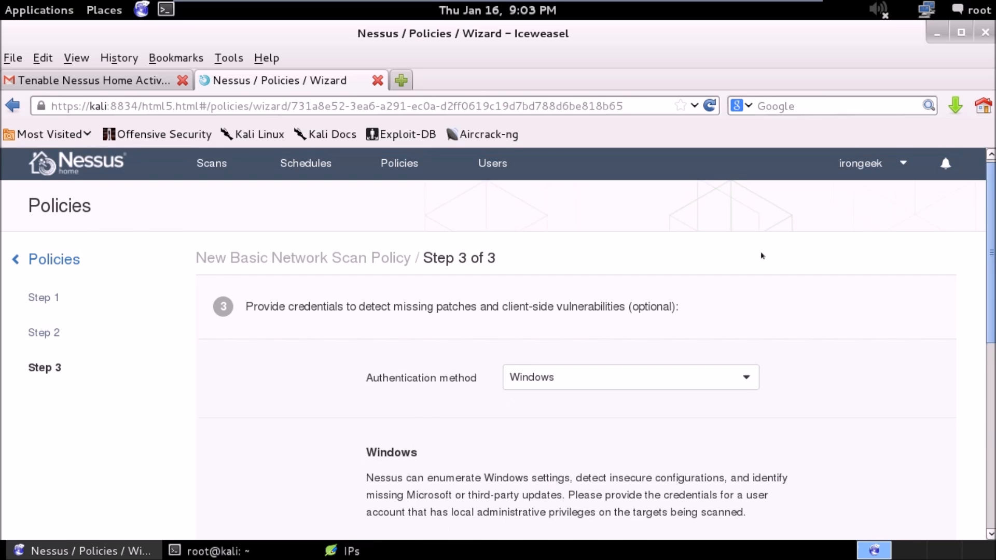
{"action": "scroll", "coordinate": [763, 254], "scroll_direction": "down", "scroll_amount": 1}
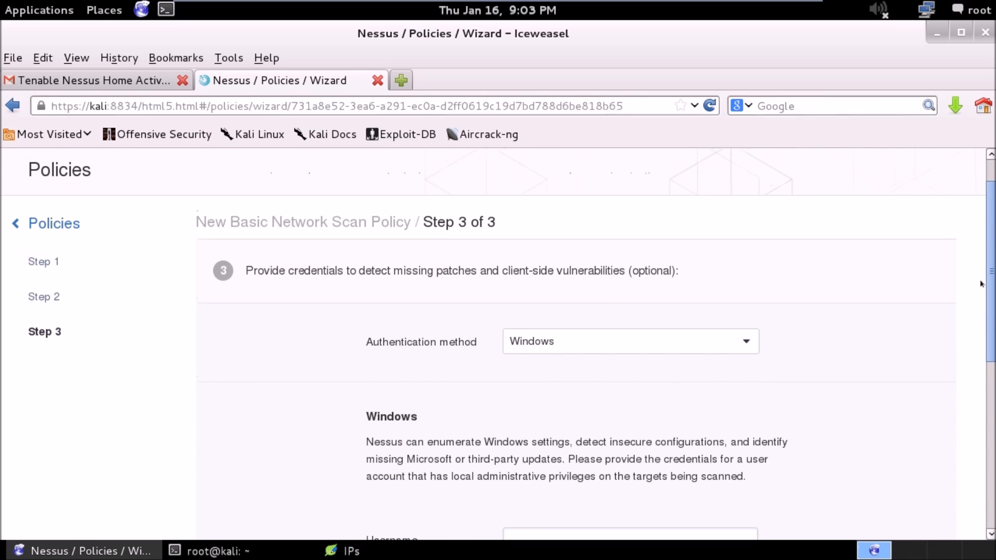
{"action": "scroll", "coordinate": [985, 283], "scroll_direction": "down", "scroll_amount": 3}
{"action": "left_click", "coordinate": [731, 244]}
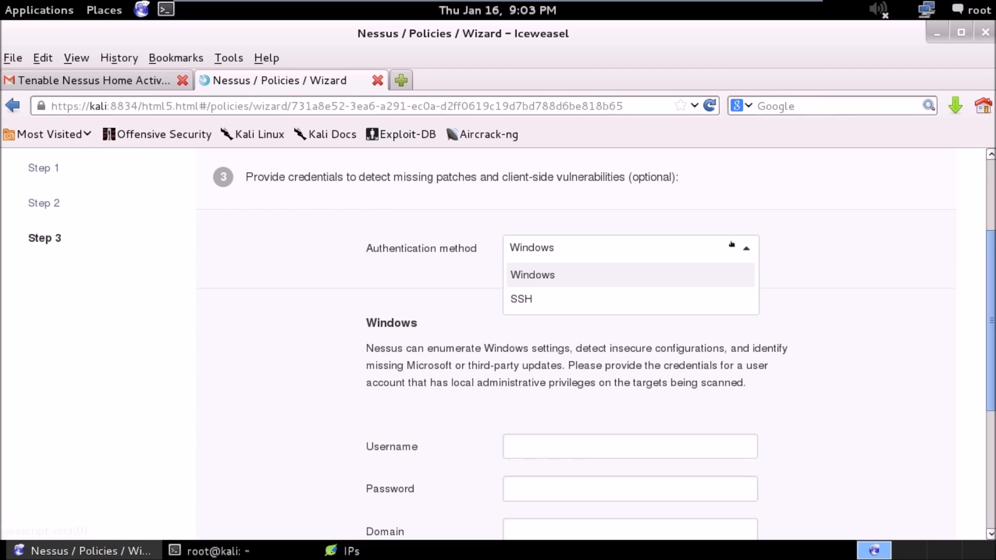
{"action": "left_click_drag", "start_coordinate": [991, 320], "coordinate": [989, 419]}
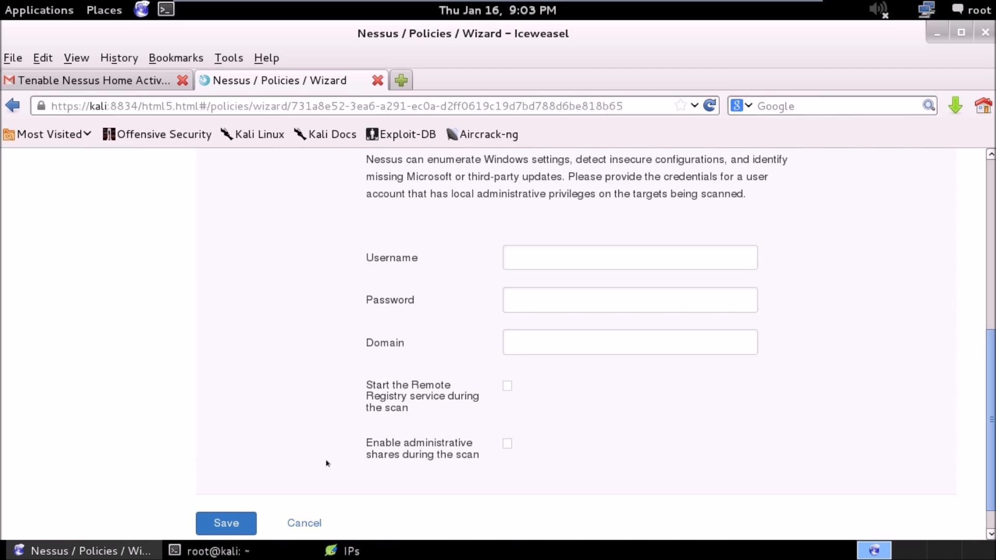
{"action": "left_click", "coordinate": [237, 515]}
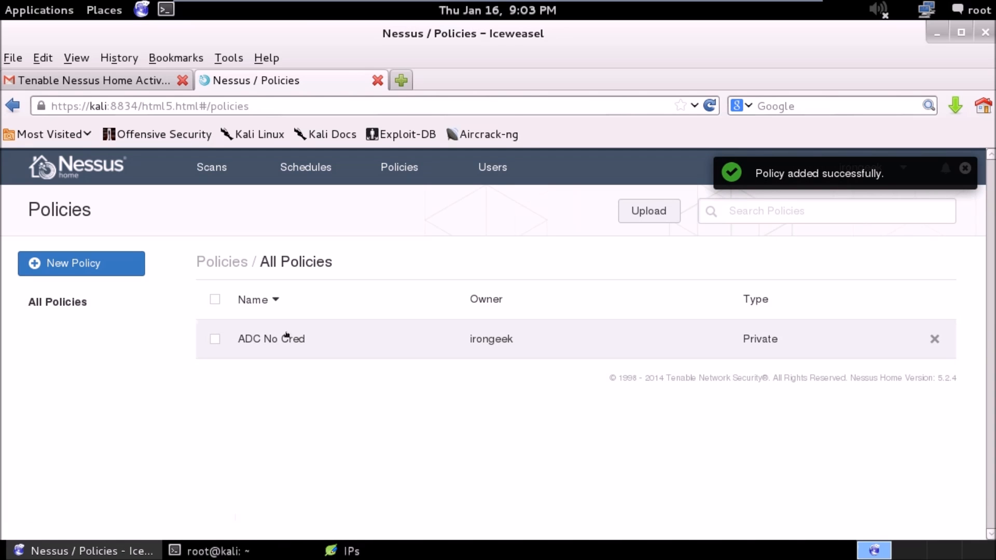
Open the ADC No Cred policy in advanced mode and examine its Port Scanning settings, including the port scan range.
{"action": "left_click", "coordinate": [286, 336]}
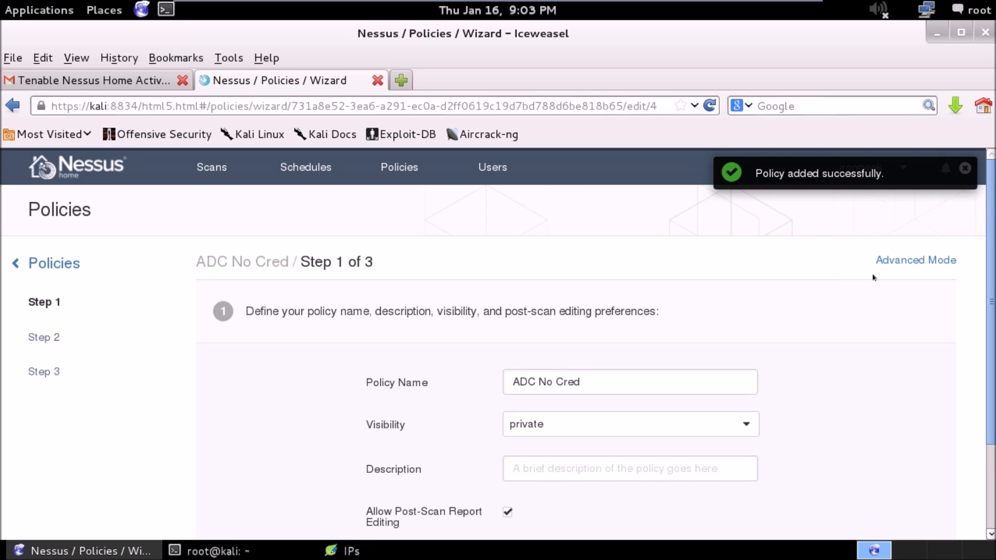
{"action": "left_click", "coordinate": [911, 261]}
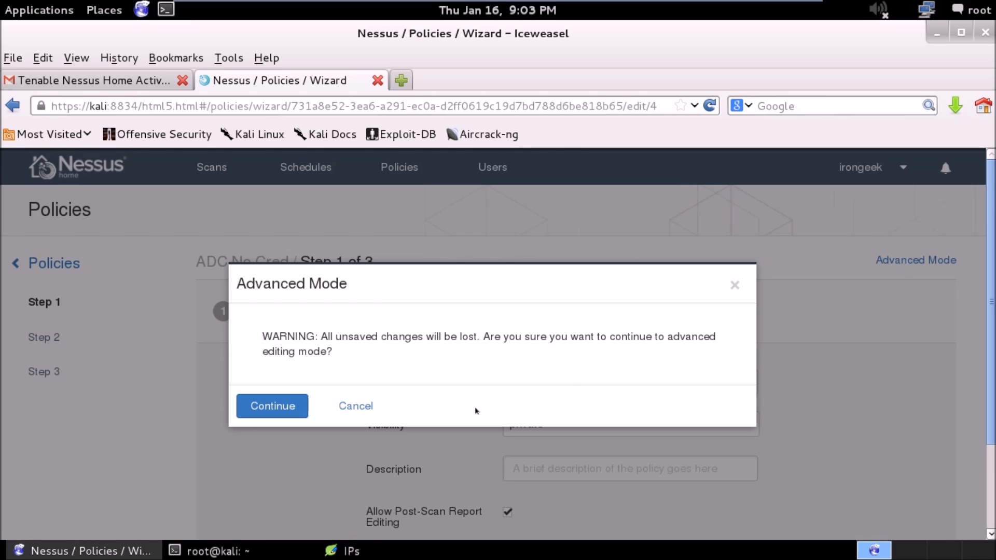
{"action": "left_click", "coordinate": [258, 402]}
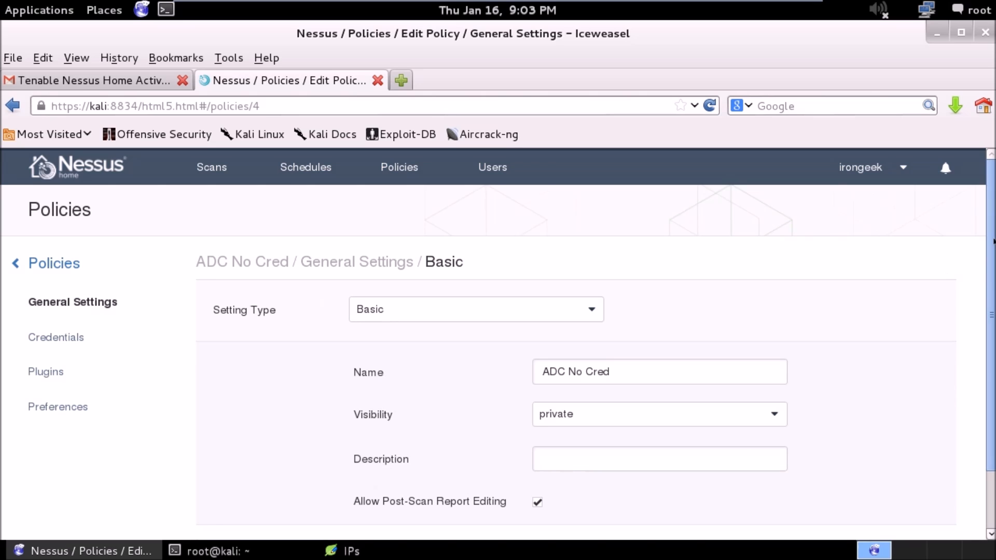
{"action": "scroll", "coordinate": [985, 379], "scroll_direction": "down", "scroll_amount": 2}
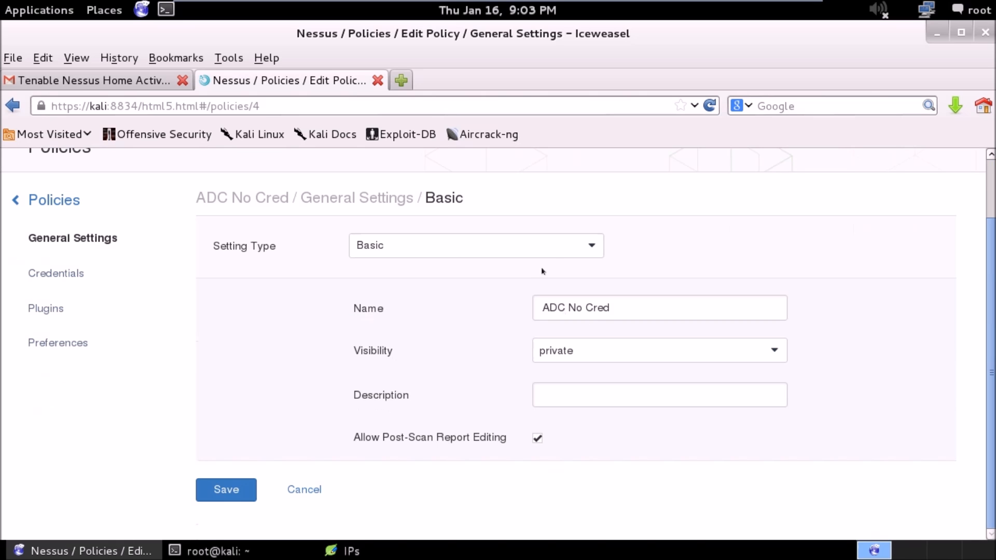
{"action": "left_click", "coordinate": [555, 255]}
{"action": "left_click", "coordinate": [516, 292]}
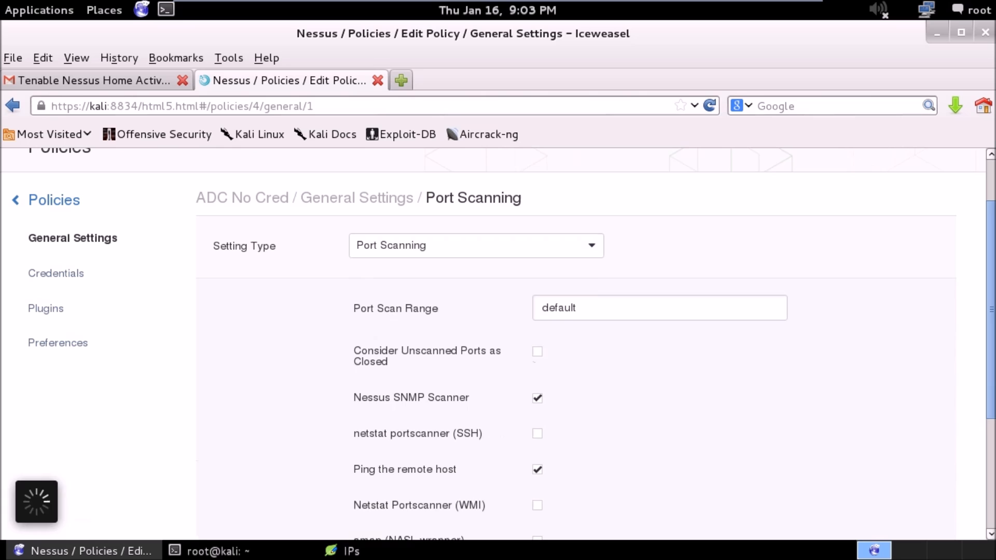
{"action": "left_click_drag", "start_coordinate": [626, 308], "coordinate": [523, 296]}
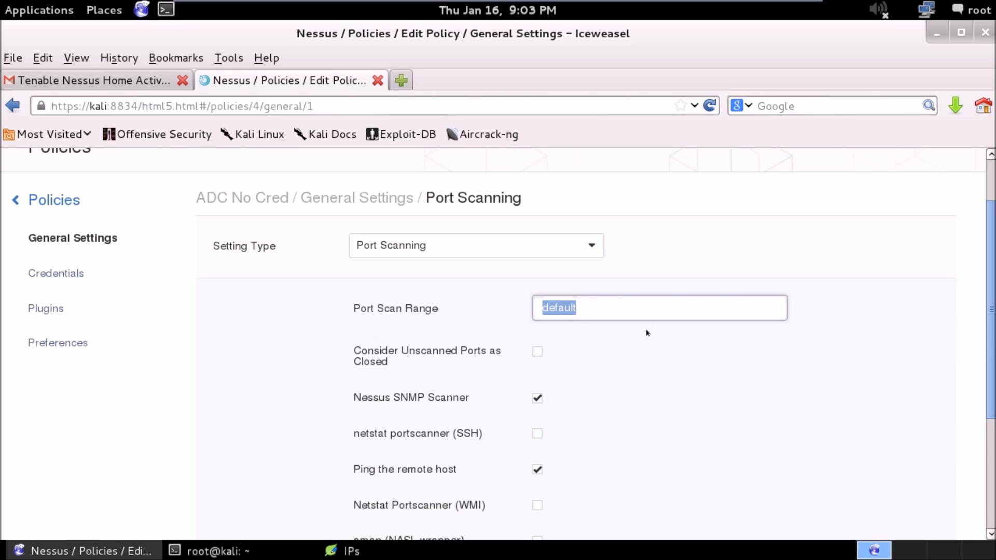
{"action": "left_click", "coordinate": [654, 380]}
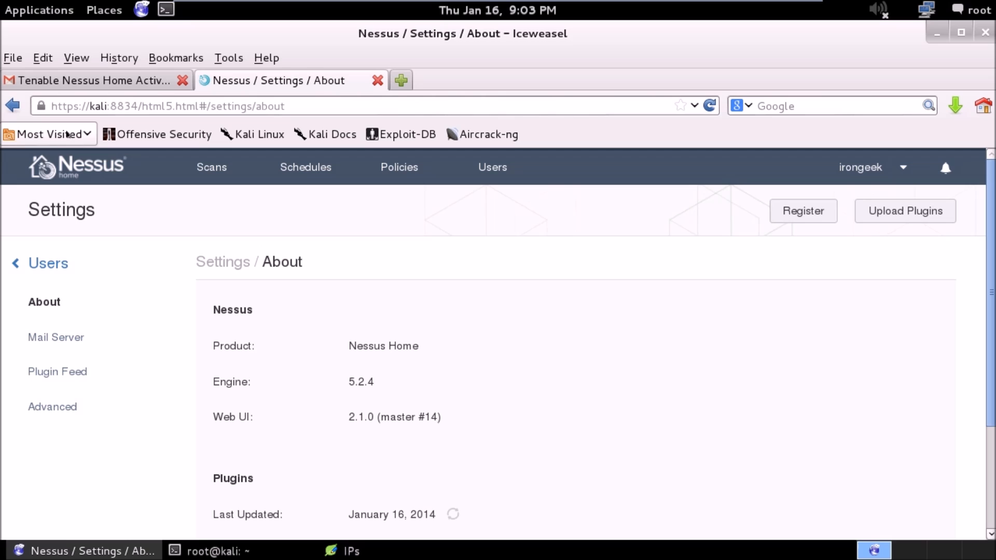
Return to the scans overview, start a new scan, and name it "no creds".
{"action": "left_click", "coordinate": [79, 178]}
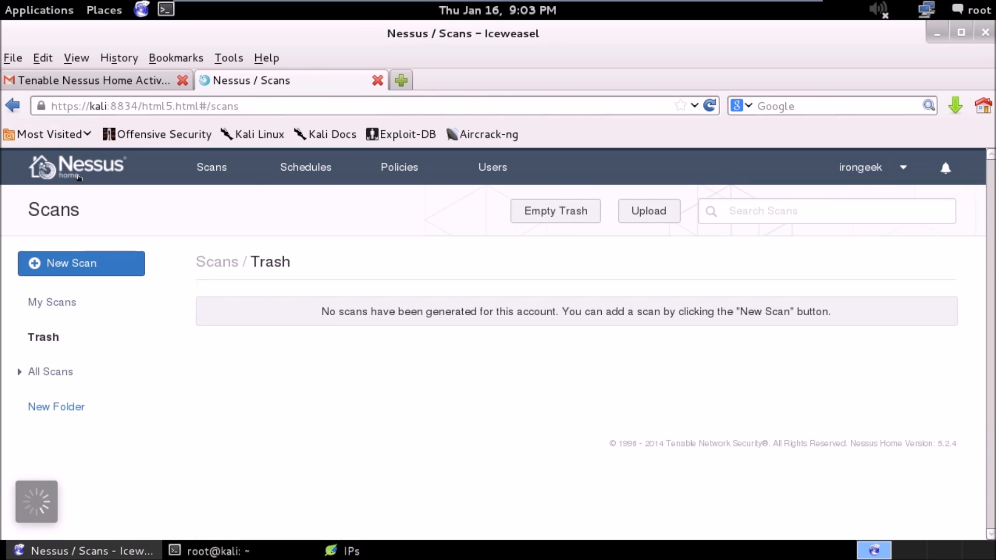
{"action": "left_click", "coordinate": [201, 160]}
{"action": "left_click", "coordinate": [100, 260]}
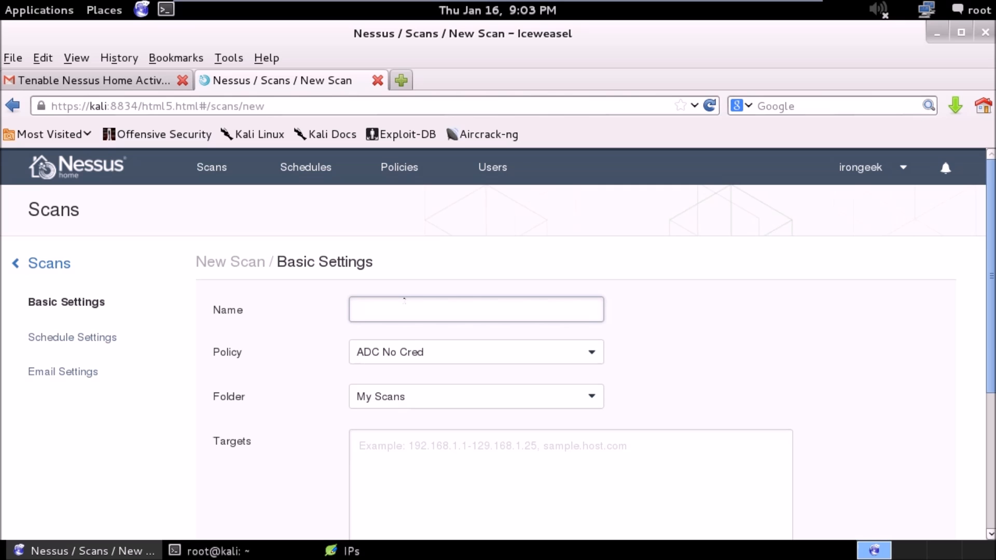
{"action": "type", "text": "no creds"}
Enter 192.168.1.1 as the first target of the new scan.
{"action": "scroll", "coordinate": [990, 262], "scroll_direction": "down", "scroll_amount": 2}
{"action": "scroll", "coordinate": [991, 262], "scroll_direction": "down", "scroll_amount": 1}
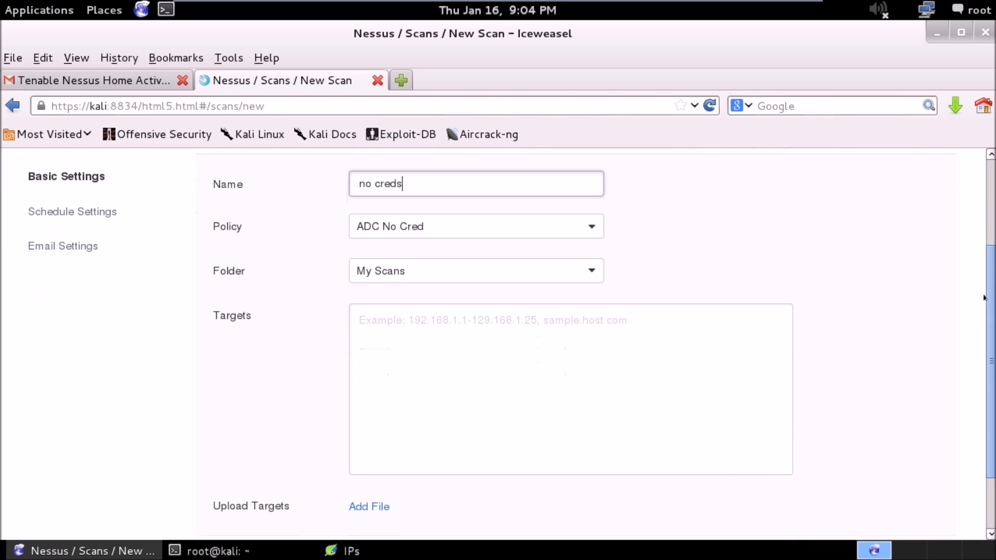
{"action": "left_click", "coordinate": [468, 382]}
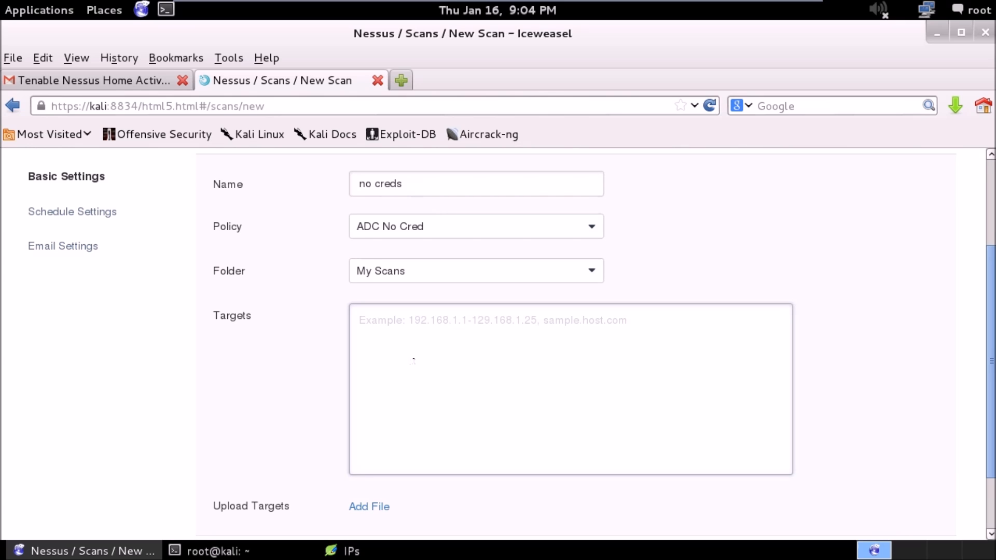
{"action": "type", "text": "1"}
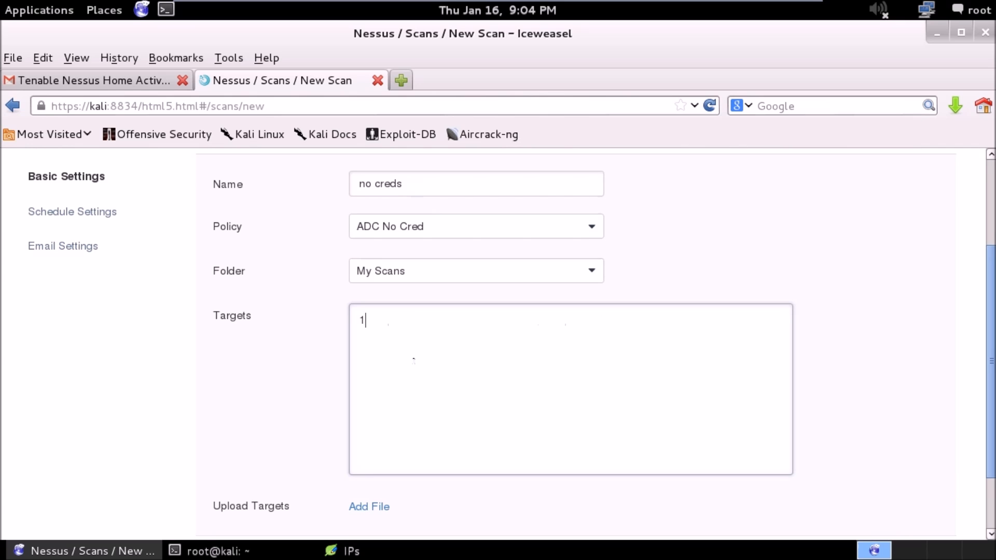
{"action": "type", "text": "92.168.1.1"}
Copy the first target address to a second line and change the copy to 192.168.1.2.
{"action": "left_click_drag", "start_coordinate": [422, 320], "coordinate": [314, 316]}
{"action": "key", "text": "ctrl+c"}
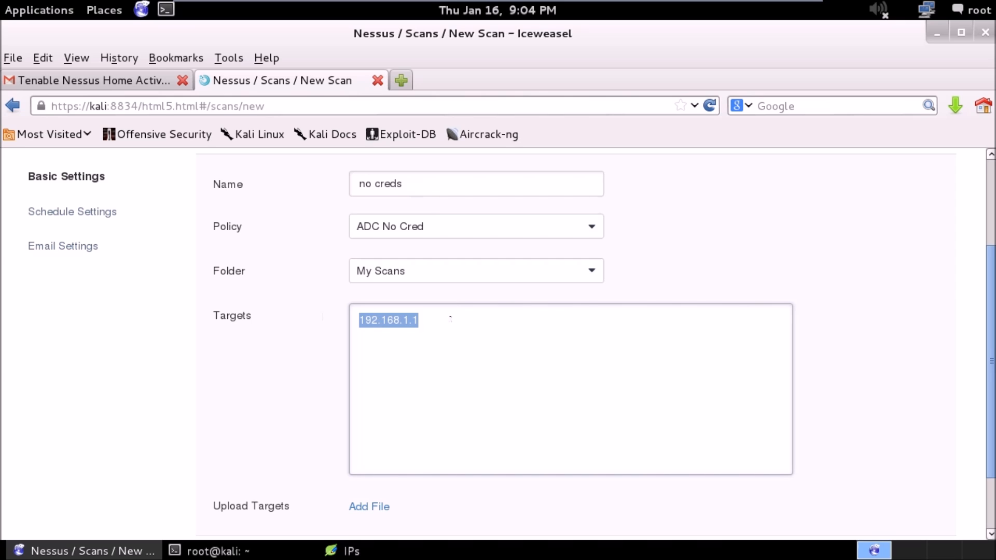
{"action": "left_click", "coordinate": [450, 318]}
{"action": "key", "text": "Return"}
{"action": "key", "text": "ctrl+v"}
{"action": "key", "text": "BackSpace"}
{"action": "type", "text": "2"}
Join the two target addresses on one line, separated by a comma.
{"action": "key", "text": "Up"}
{"action": "key", "text": "Right"}
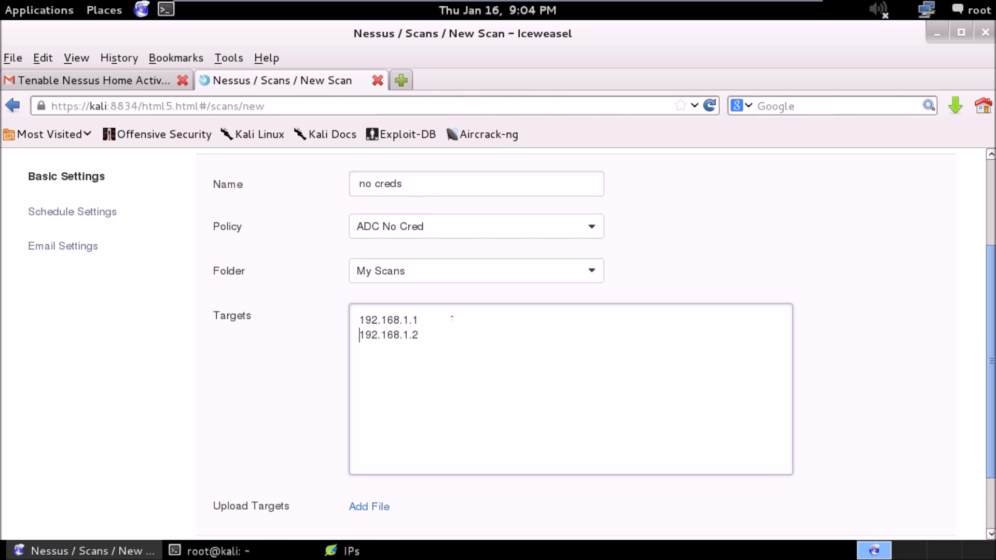
{"action": "key", "text": "BackSpace"}
{"action": "type", "text": ",192.168.1.2"}
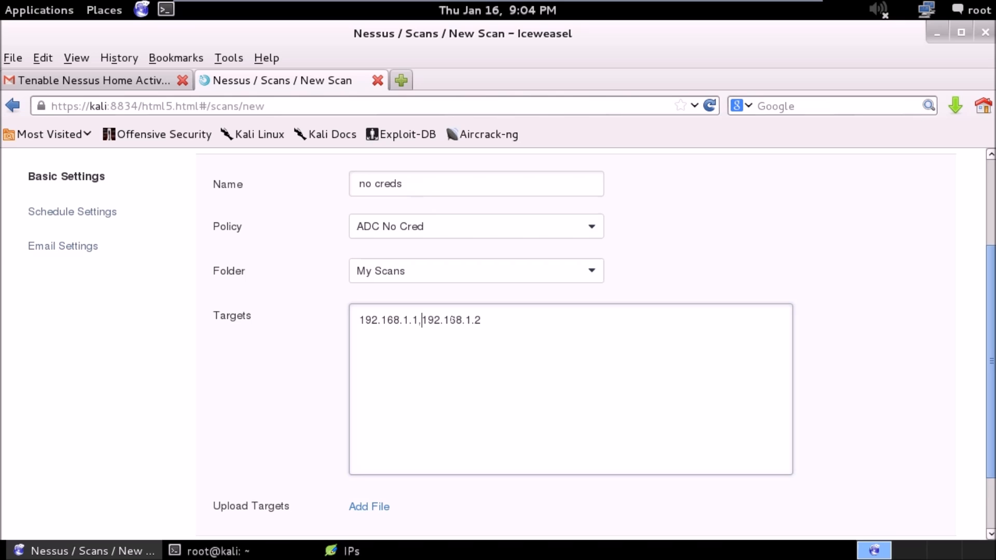
Rewrite the scan target as the range 192.168.1.1-100, and replace the end of the range with the /24 suffix.
{"action": "left_click_drag", "start_coordinate": [497, 317], "coordinate": [409, 318]}
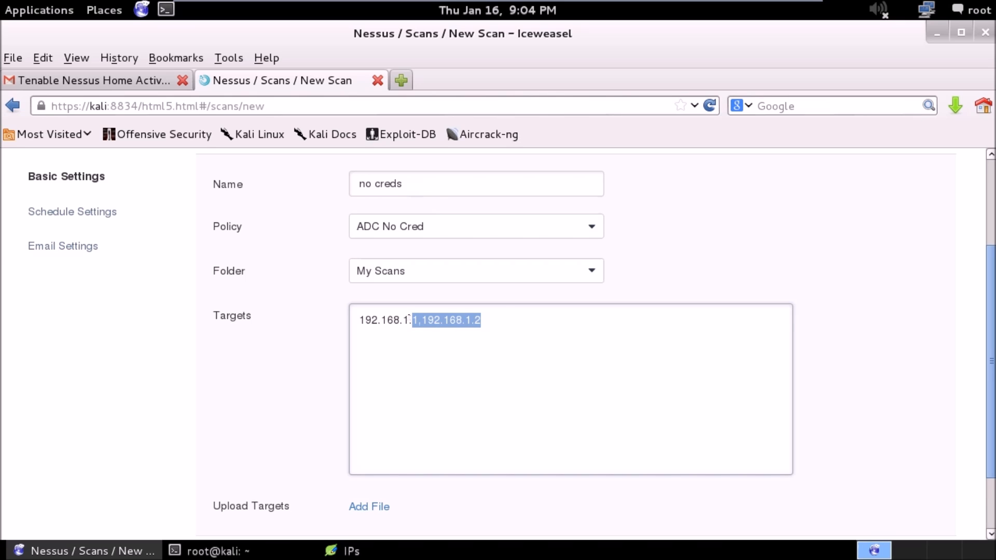
{"action": "type", "text": "1-100"}
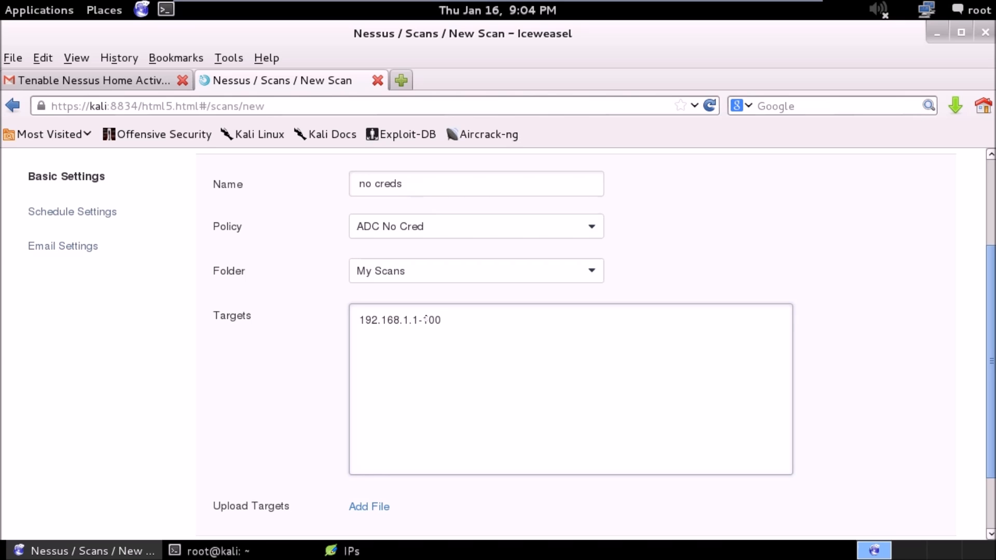
{"action": "left_click", "coordinate": [426, 319]}
{"action": "left_click_drag", "start_coordinate": [418, 318], "coordinate": [508, 325]}
{"action": "key", "text": "BackSpace"}
{"action": "type", "text": "/24"}
Clear the Targets field of the new scan completely.
{"action": "key", "text": "BackSpace"}
{"action": "key", "text": "BackSpace"}
{"action": "key", "text": "BackSpace"}
{"action": "key", "text": "BackSpace"}
{"action": "key", "text": "BackSpace"}
{"action": "key", "text": "BackSpace"}
{"action": "key", "text": "BackSpace"}
{"action": "key", "text": "BackSpace"}
{"action": "key", "text": "BackSpace"}
{"action": "key", "text": "BackSpace"}
{"action": "key", "text": "BackSpace"}
{"action": "key", "text": "BackSpace"}
{"action": "key", "text": "BackSpace"}
{"action": "key", "text": "BackSpace"}
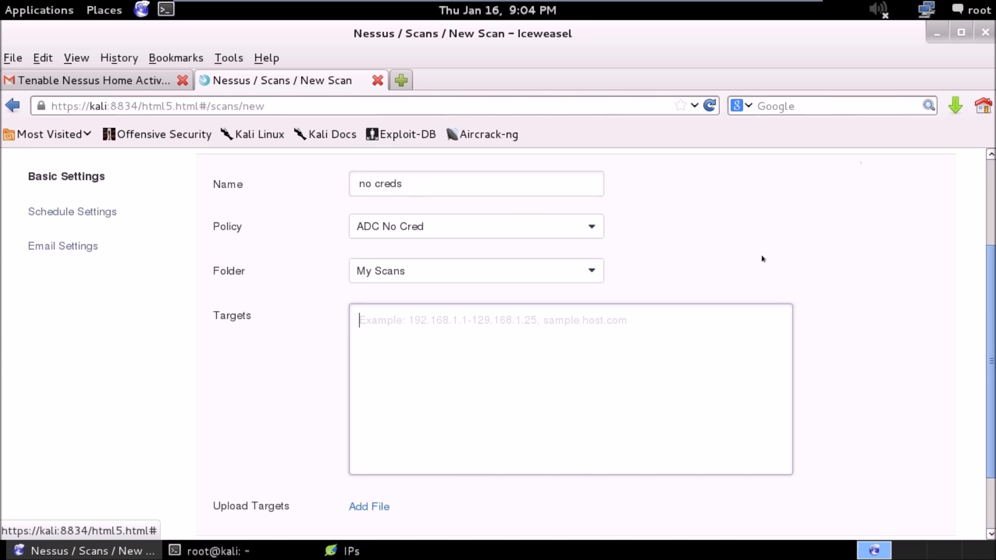
Copy the list of IP addresses from the IPs file on the desktop into the new scan's targets.
{"action": "left_click", "coordinate": [937, 33]}
{"action": "left_click", "coordinate": [721, 352]}
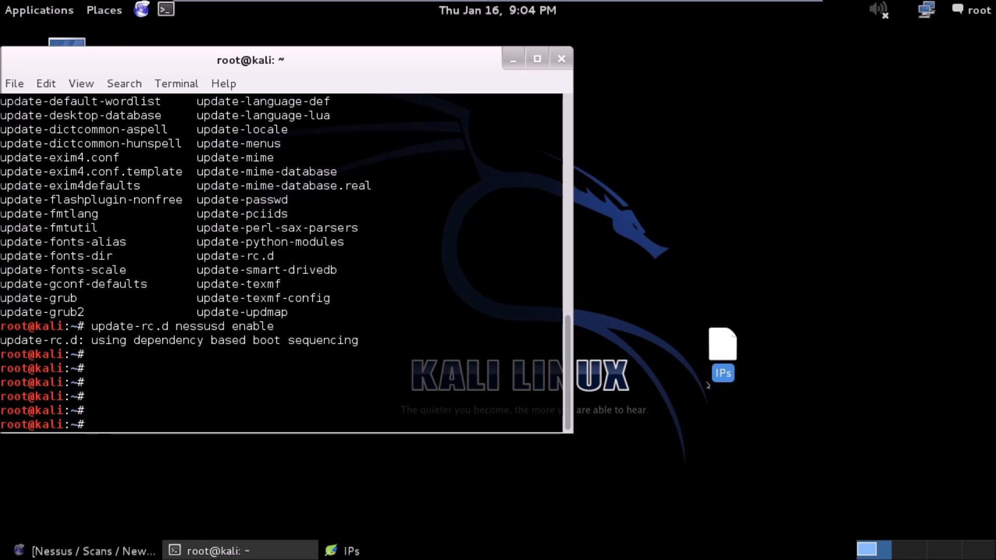
{"action": "double_click", "coordinate": [721, 353]}
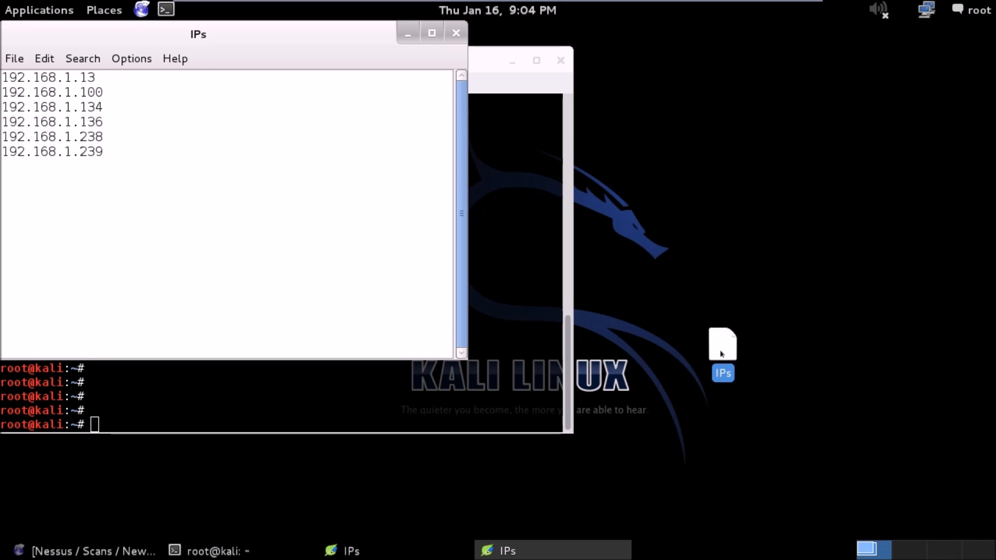
{"action": "left_click_drag", "start_coordinate": [115, 157], "coordinate": [6, 78]}
{"action": "key", "text": "ctrl+c"}
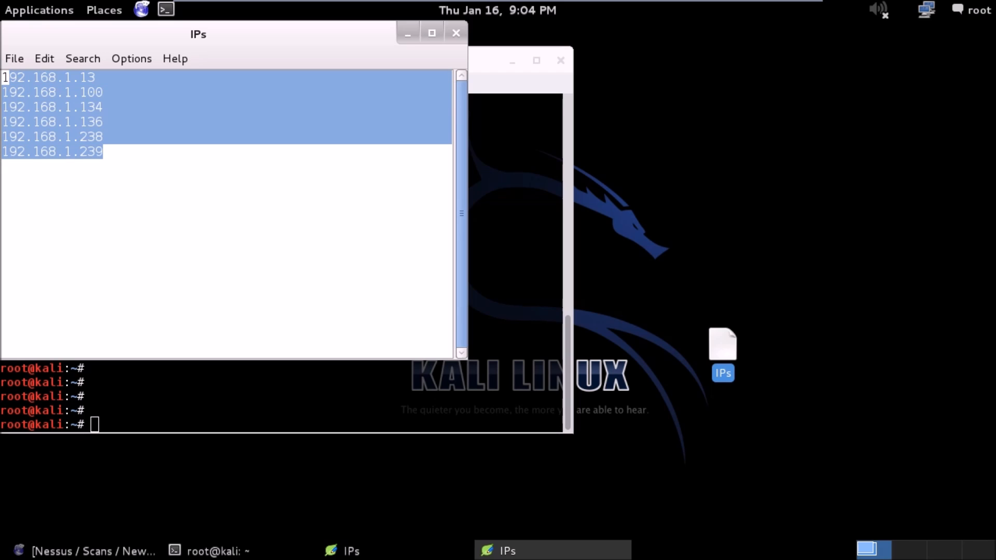
{"action": "left_click", "coordinate": [87, 551]}
{"action": "key", "text": "ctrl+v"}
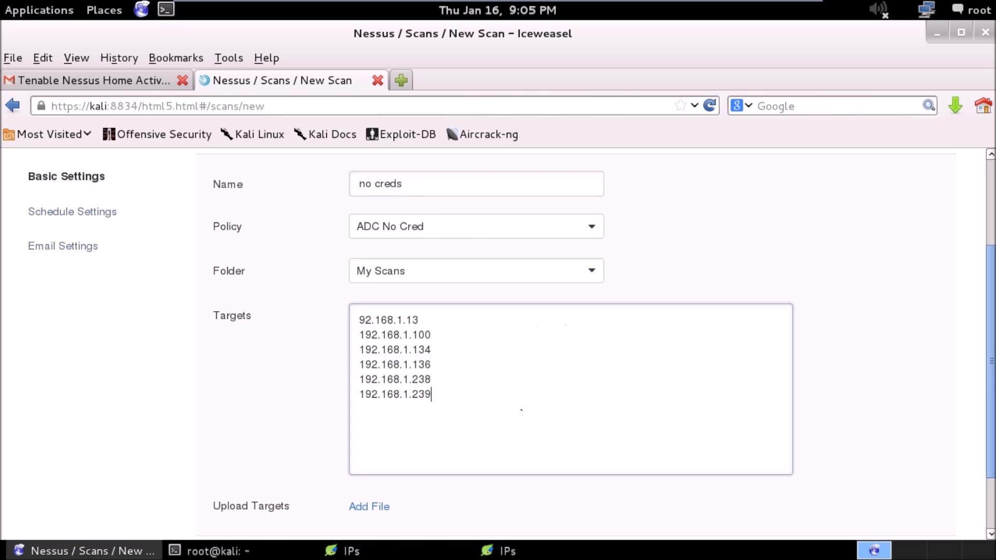
Choose ADC No Cred as the scan's policy and launch the "no creds" scan.
{"action": "left_click", "coordinate": [485, 234]}
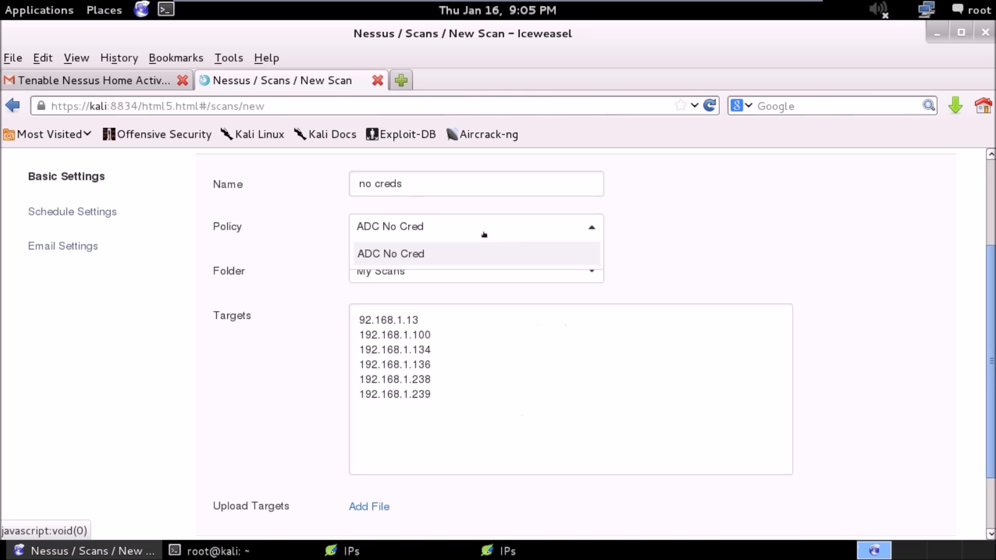
{"action": "left_click", "coordinate": [481, 259]}
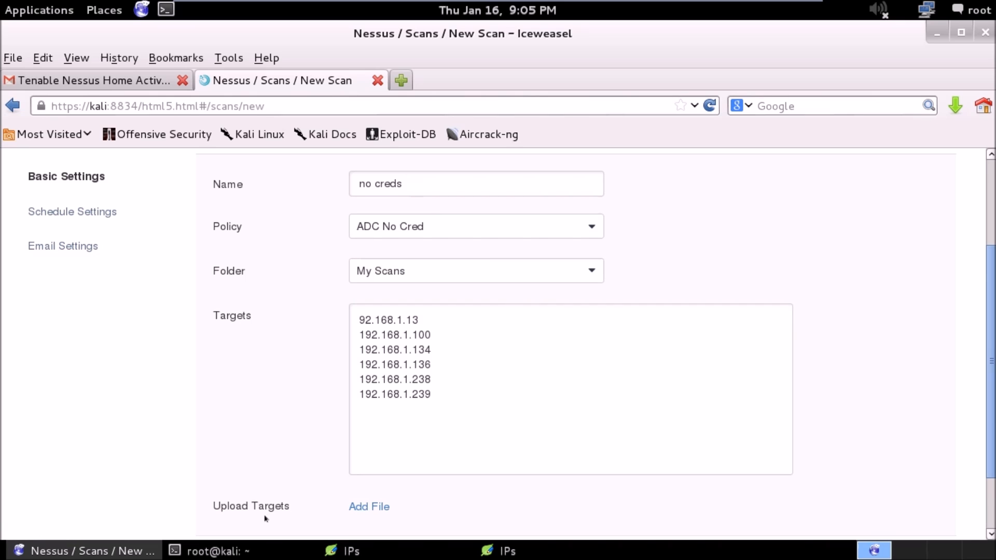
{"action": "scroll", "coordinate": [985, 444], "scroll_direction": "down", "scroll_amount": 3}
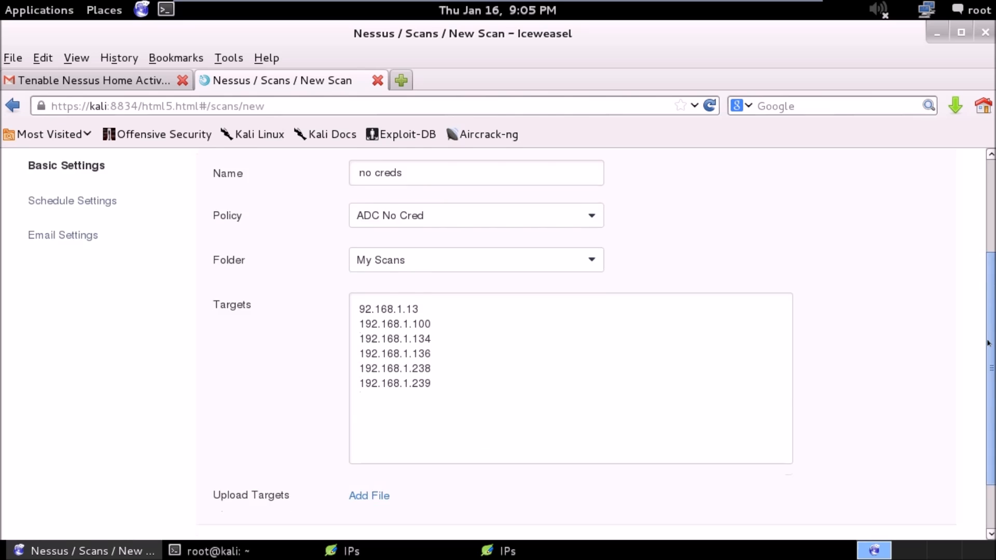
{"action": "left_click", "coordinate": [243, 489]}
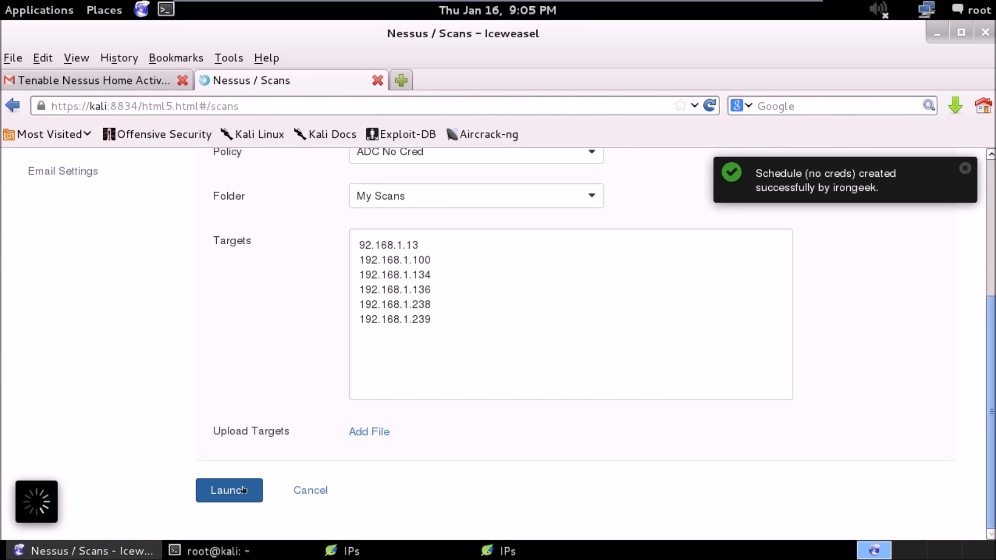
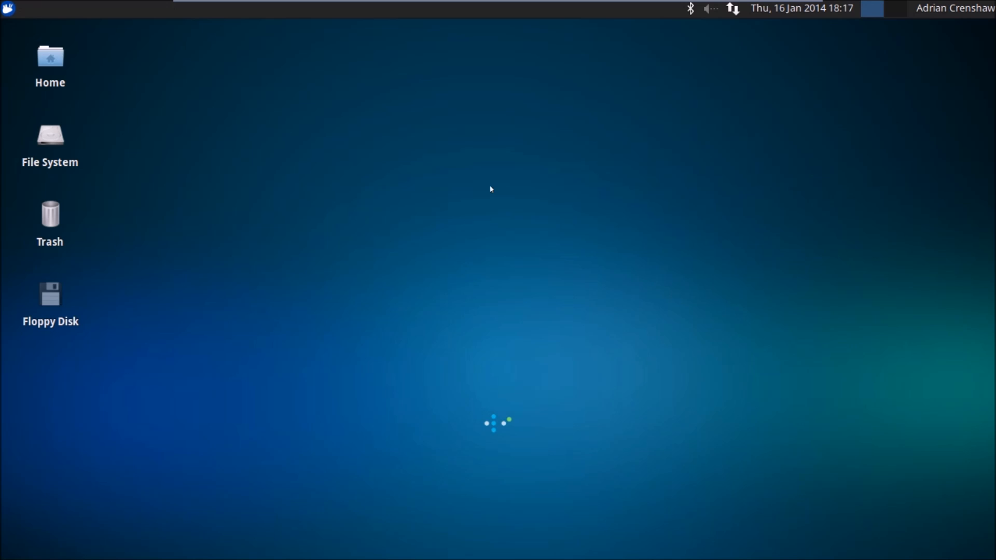
Open a terminal emulator on the Xubuntu machine.
{"action": "left_click", "coordinate": [7, 8]}
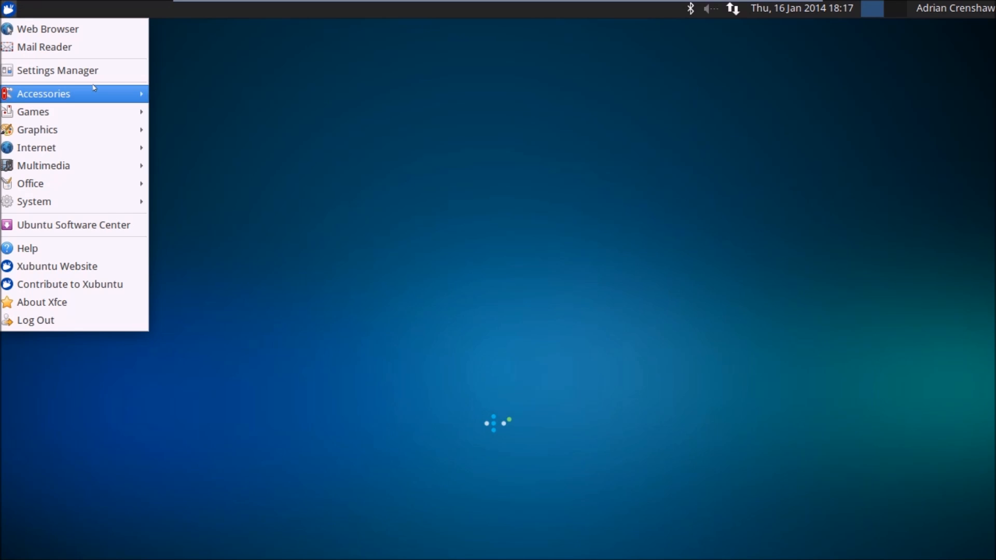
{"action": "mouse_move", "coordinate": [94, 89]}
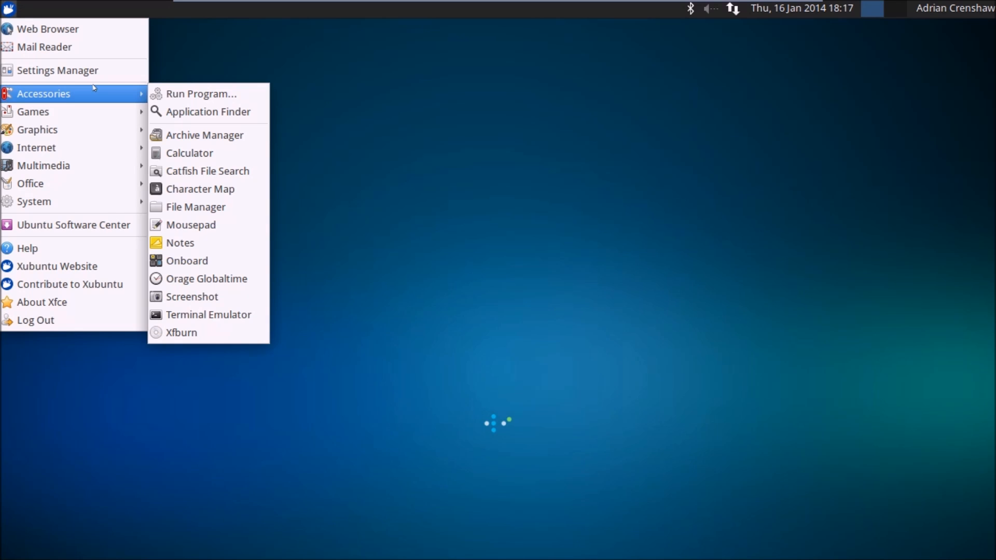
{"action": "left_click", "coordinate": [216, 314]}
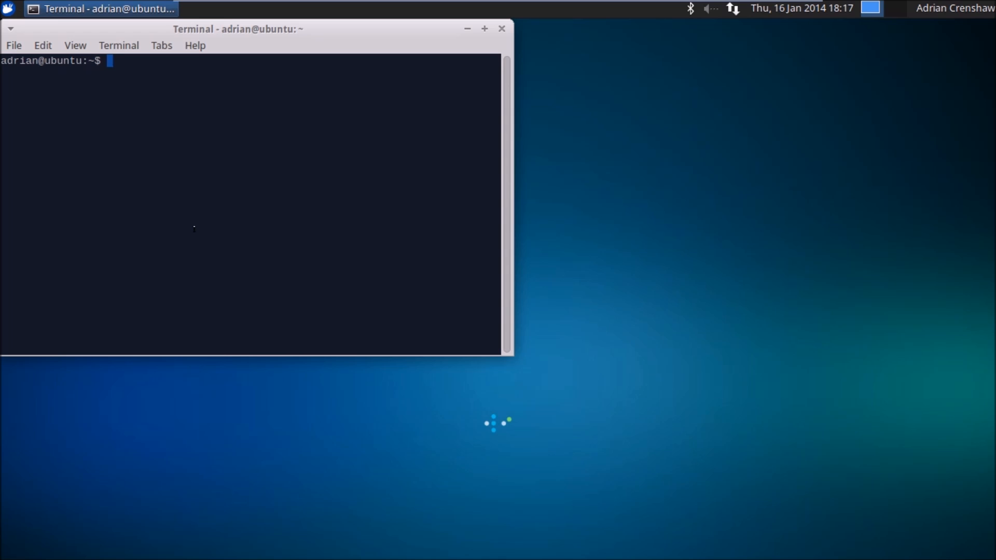
Try to add a user named nessus with adduser from the regular account.
{"action": "type", "text": "adduser ness"}
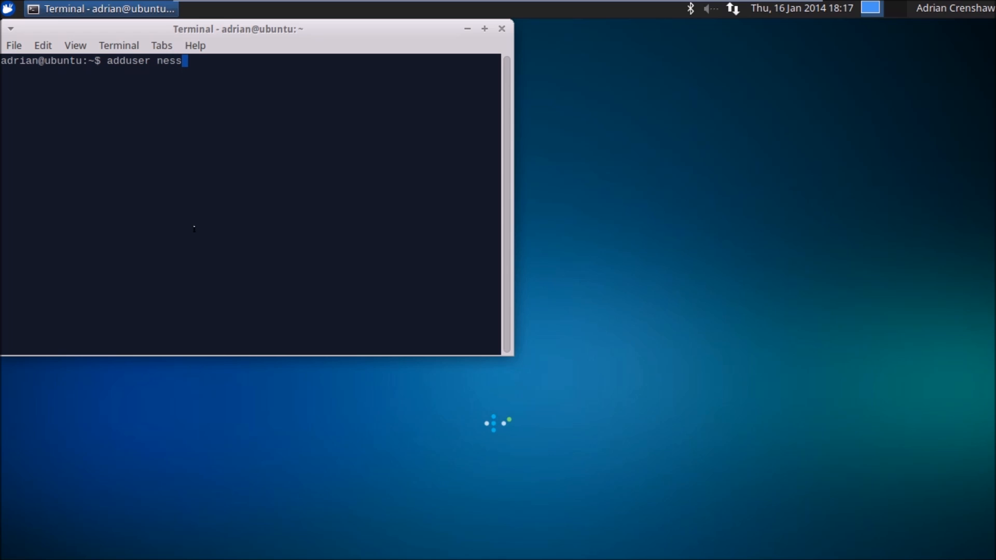
{"action": "type", "text": "us"}
{"action": "key", "text": "Return"}
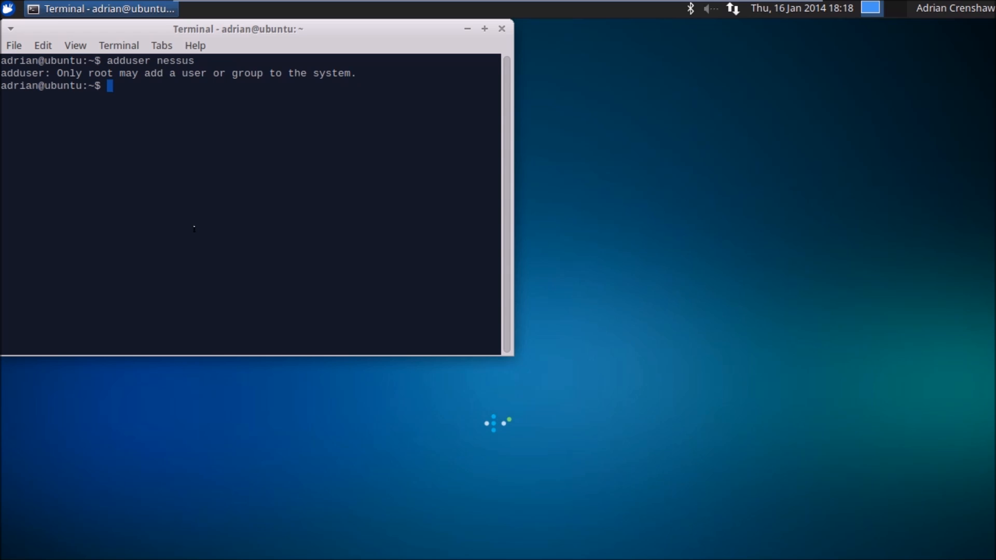
Start a root shell with sudo -i, entering the account password.
{"action": "type", "text": "sudo -i"}
{"action": "key", "text": "Return"}
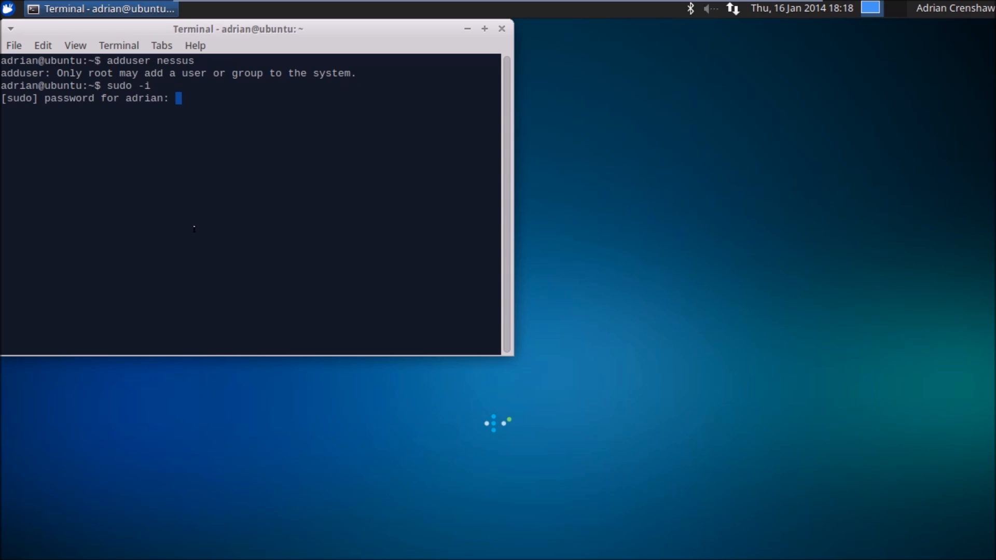
{"action": "key", "text": "Return"}
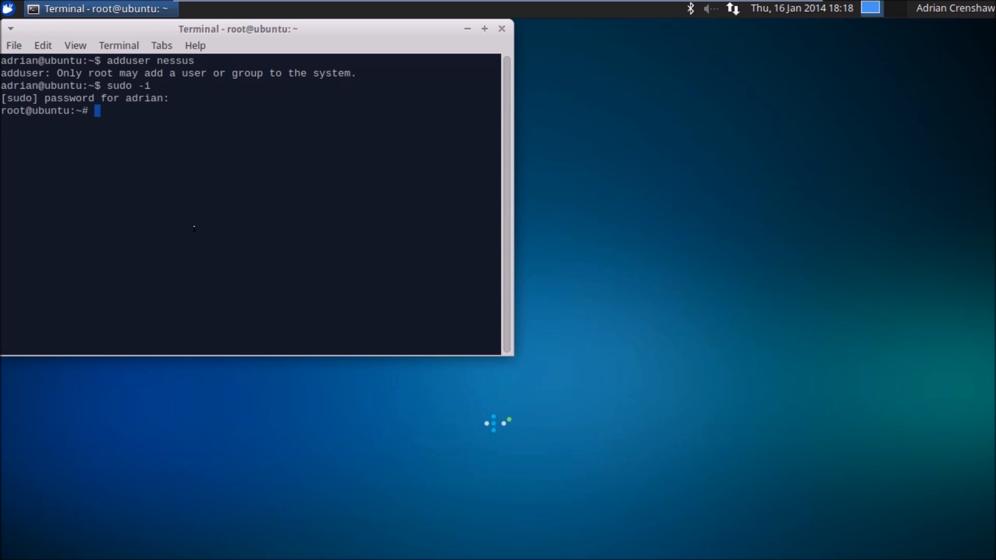
{"action": "key", "text": "Return"}
{"action": "key", "text": "Return"}
Add the user nessus as root with adduser, then enter and repeat the new UNIX password.
{"action": "type", "text": "adduser nessus"}
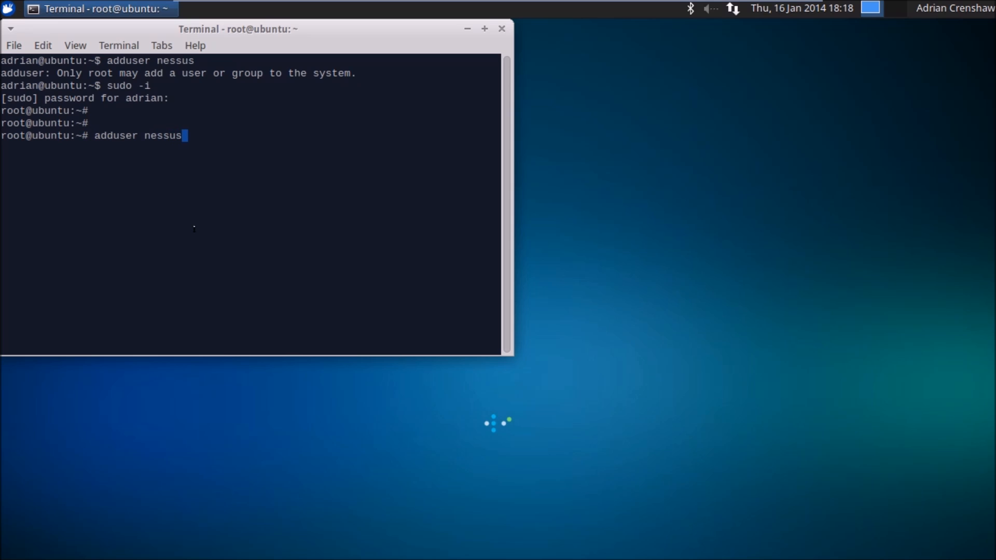
{"action": "key", "text": "Return"}
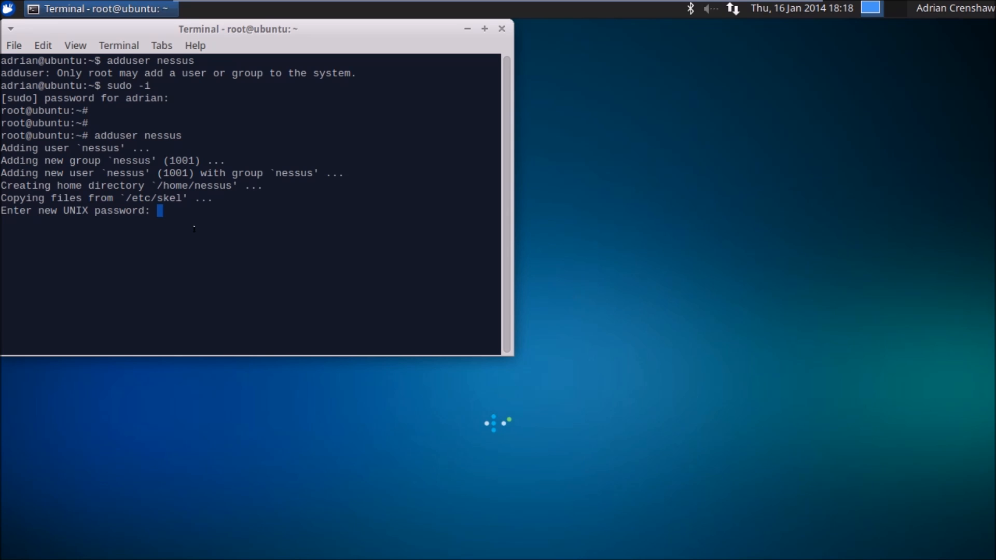
{"action": "key", "text": "Return"}
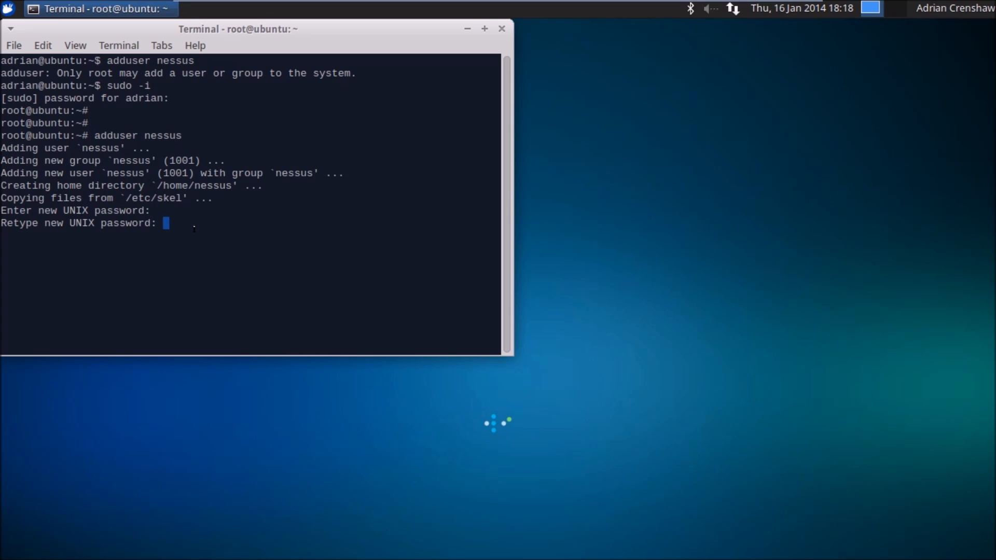
{"action": "key", "text": "Return"}
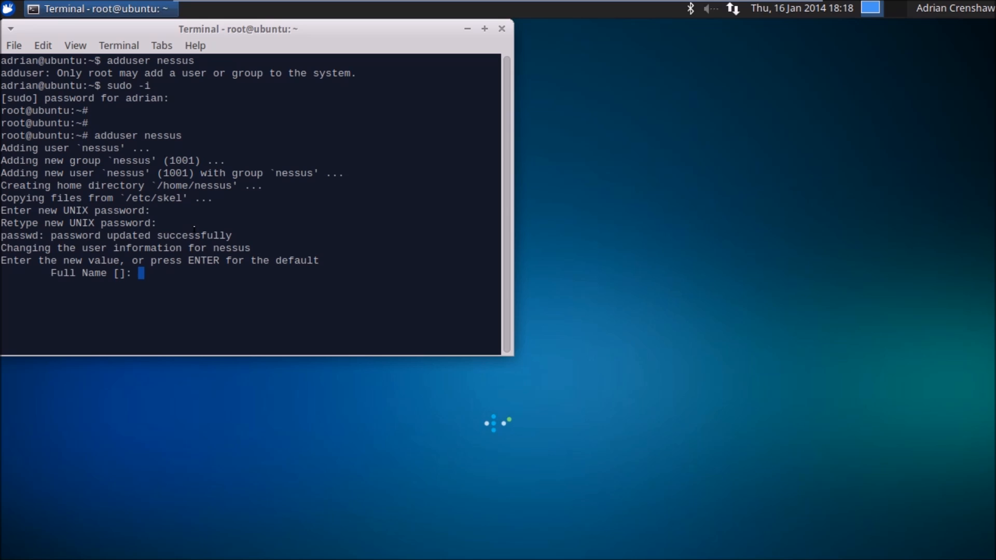
Leave the nessus user's full name, room, phone and other details blank and confirm the information with Y.
{"action": "key", "text": "Return"}
{"action": "key", "text": "Return"}
{"action": "key", "text": "Return"}
{"action": "key", "text": "Return"}
{"action": "key", "text": "Return"}
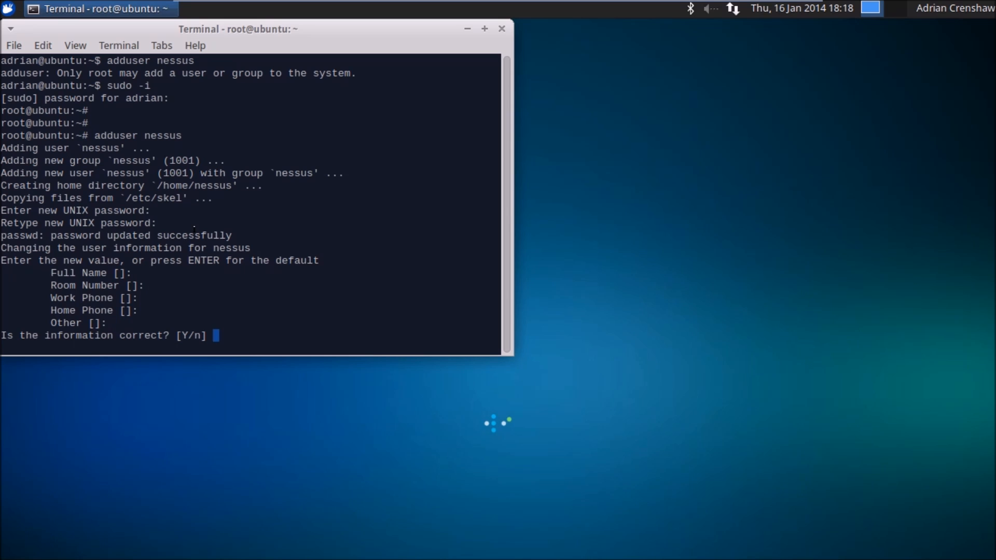
{"action": "type", "text": "Y"}
{"action": "key", "text": "Return"}
{"action": "key", "text": "Return"}
{"action": "key", "text": "Return"}
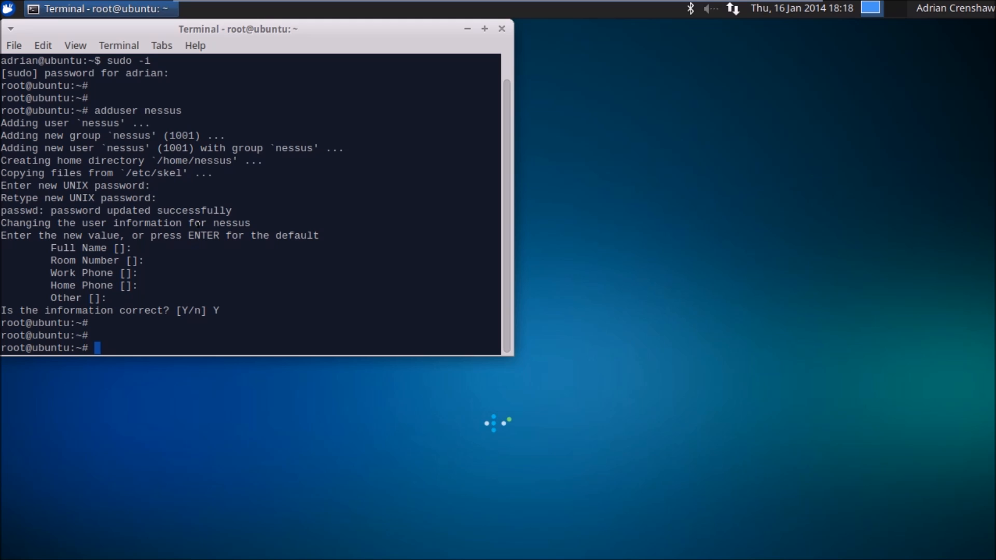
Change to the new user's home directory, /home/nessus/.
{"action": "left_click_drag", "start_coordinate": [161, 237], "coordinate": [156, 236]}
{"action": "left_click", "coordinate": [177, 240]}
{"action": "type", "text": "/"}
{"action": "type", "text": "c"}
{"action": "key", "text": "Tab"}
{"action": "key", "text": "BackSpace"}
{"action": "key", "text": "BackSpace"}
{"action": "key", "text": "BackSpace"}
{"action": "key", "text": "BackSpace"}
{"action": "key", "text": "BackSpace"}
{"action": "key", "text": "BackSpace"}
{"action": "key", "text": "BackSpace"}
{"action": "type", "text": "cd /h"}
{"action": "key", "text": "Tab"}
{"action": "type", "text": "ne"}
{"action": "key", "text": "Tab"}
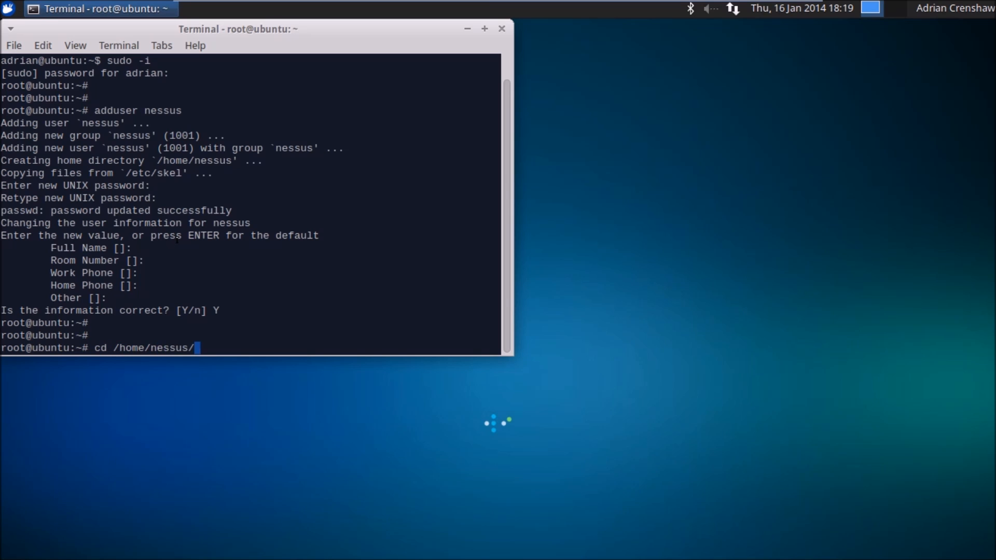
{"action": "key", "text": "Return"}
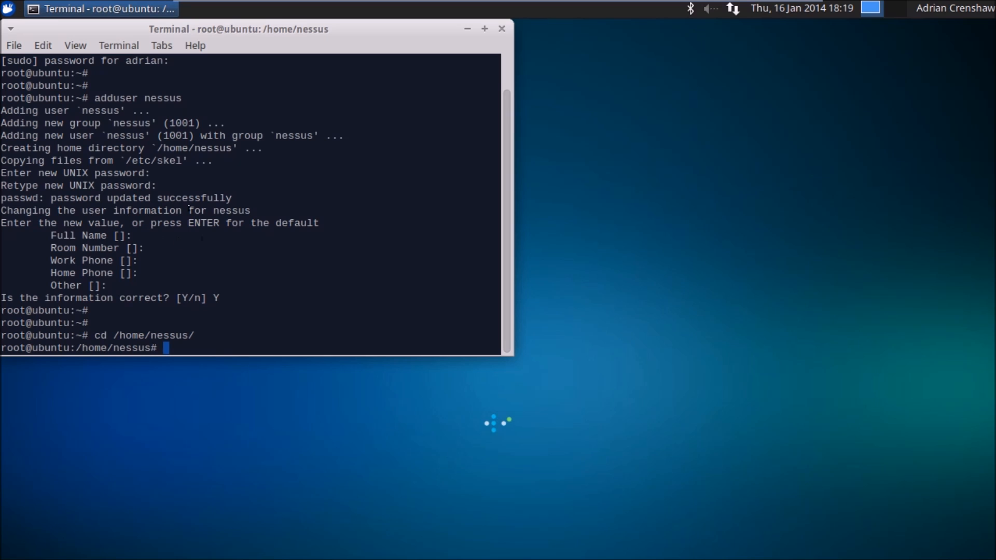
Create a hidden .ssh directory inside /home/nessus with mkdir.
{"action": "type", "text": "mkdir .ssh"}
{"action": "key", "text": "Return"}
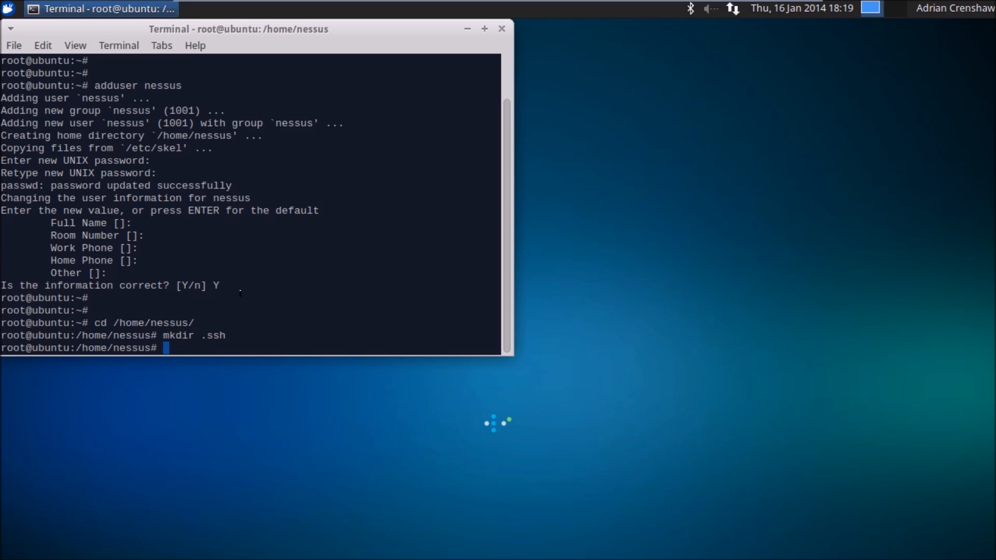
Set a new UNIX password for the root account with passwd, entering and repeating the password.
{"action": "type", "text": "passwd"}
{"action": "key", "text": "Return"}
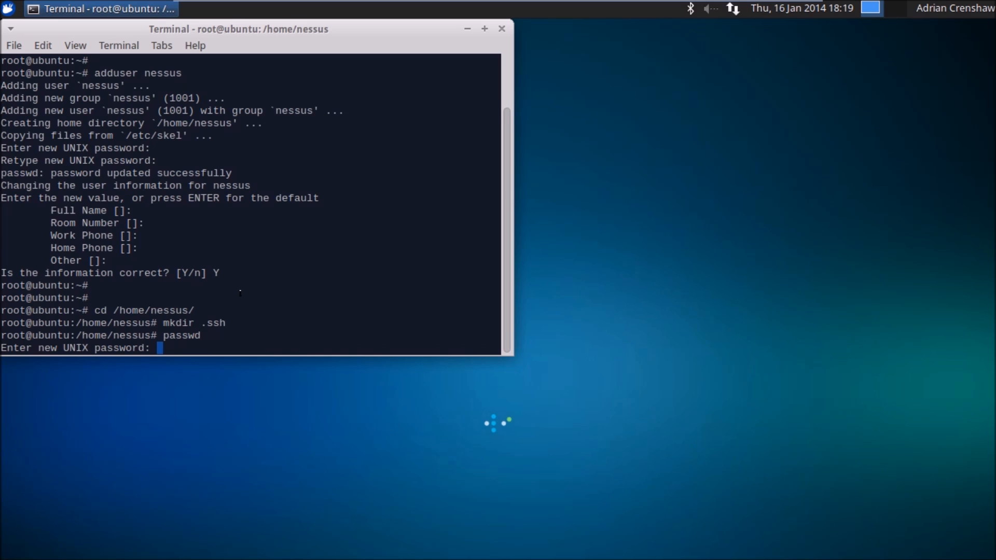
{"action": "key", "text": "Return"}
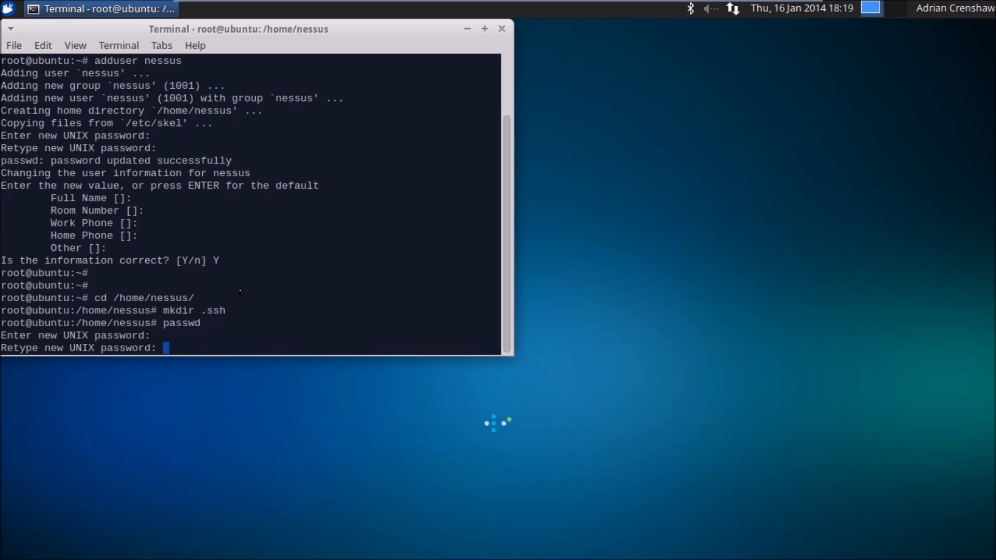
{"action": "key", "text": "Return"}
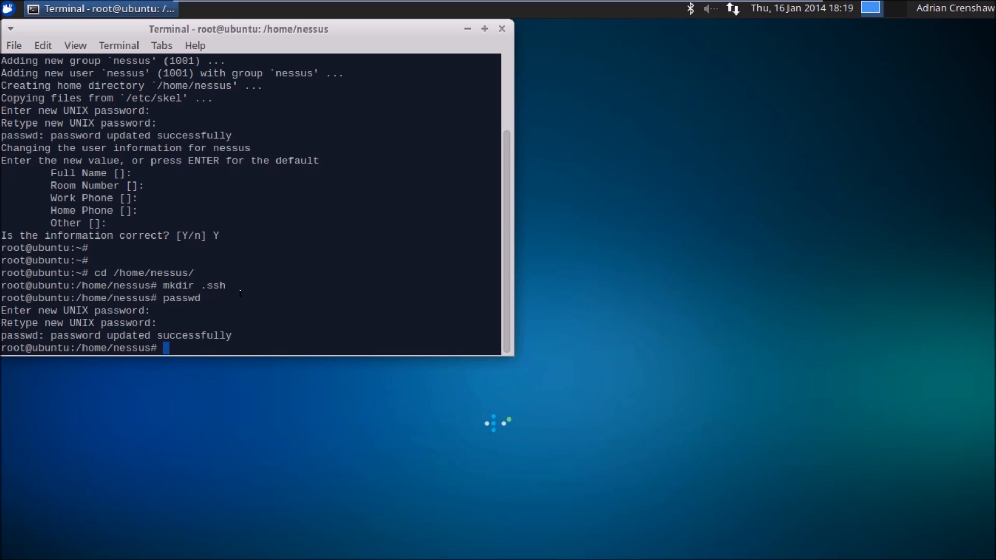
{"action": "key", "text": "Return"}
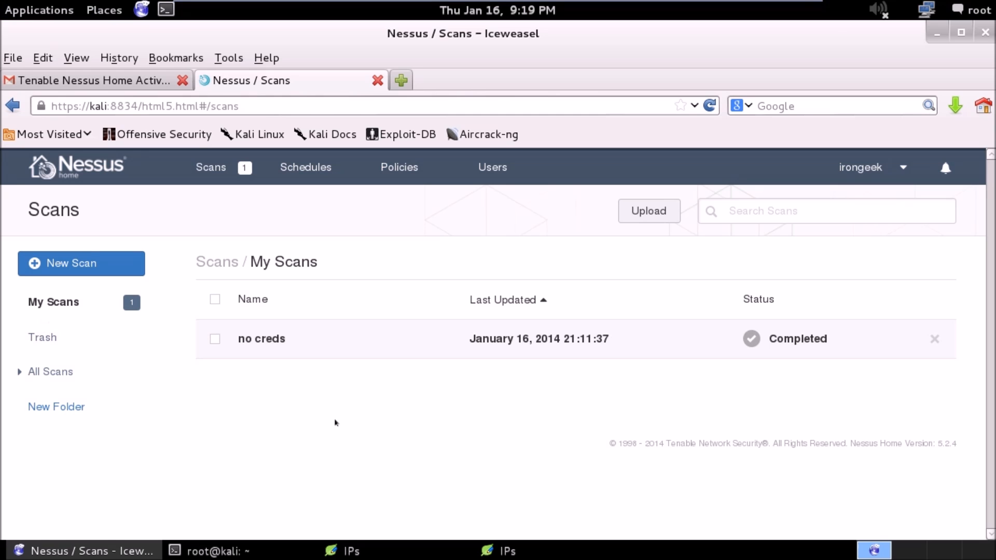
Switch to the terminal on the Kali machine and generate a DSA key pair with ssh-keygen -t dsa.
{"action": "left_click", "coordinate": [187, 551]}
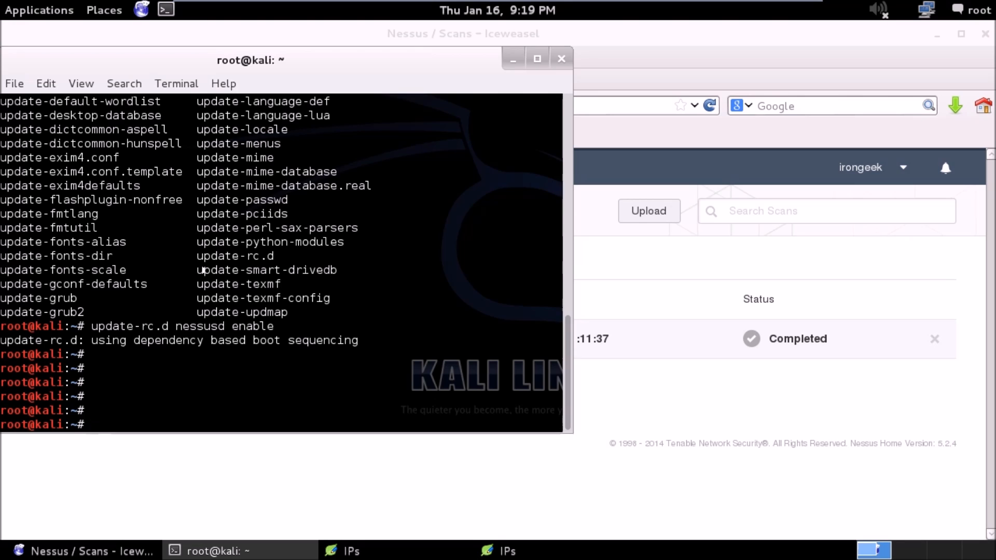
{"action": "type", "text": "ssh-k"}
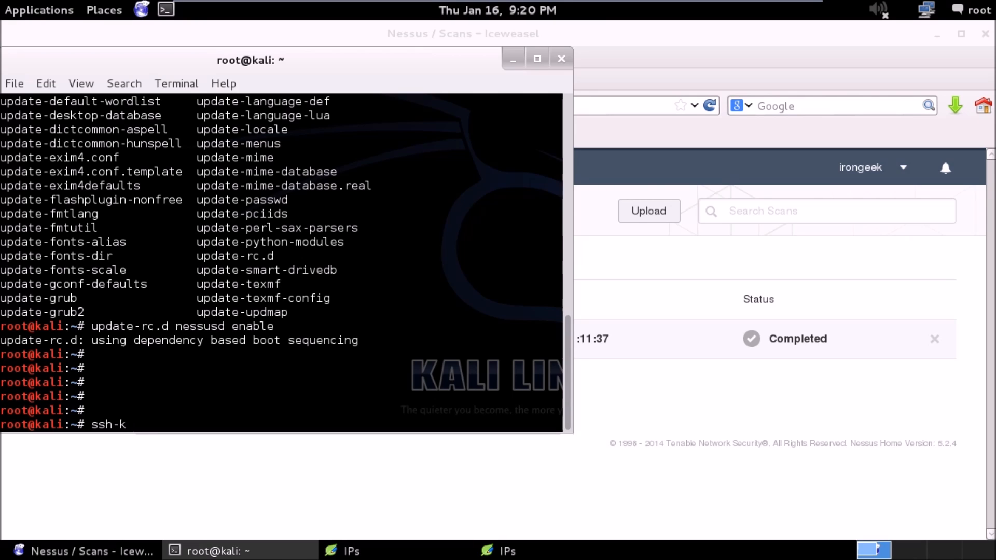
{"action": "type", "text": "eygen"}
{"action": "type", "text": "-t dsa"}
{"action": "key", "text": "Return"}
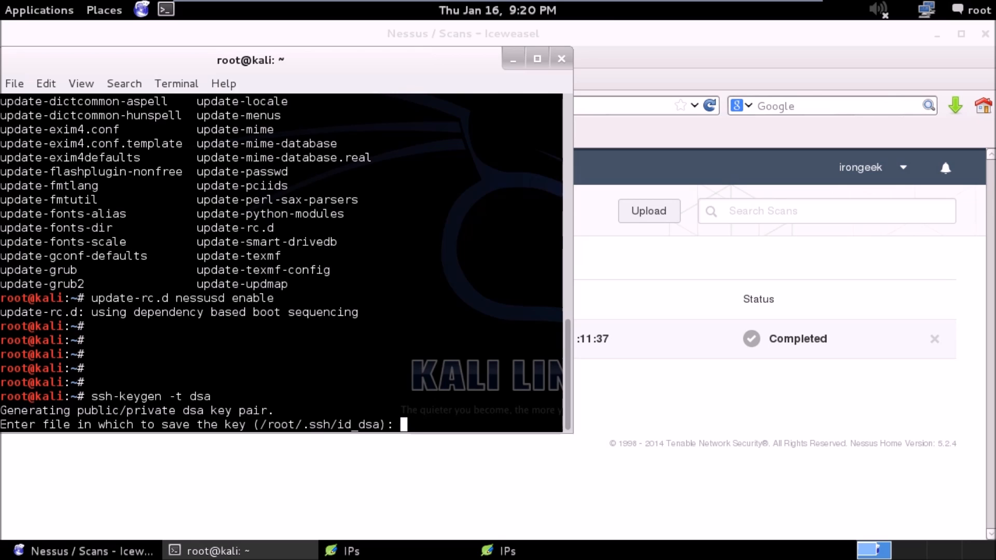
Accept the default key file /root/.ssh/id_dsa and complete both passphrase prompts.
{"action": "key", "text": "Return"}
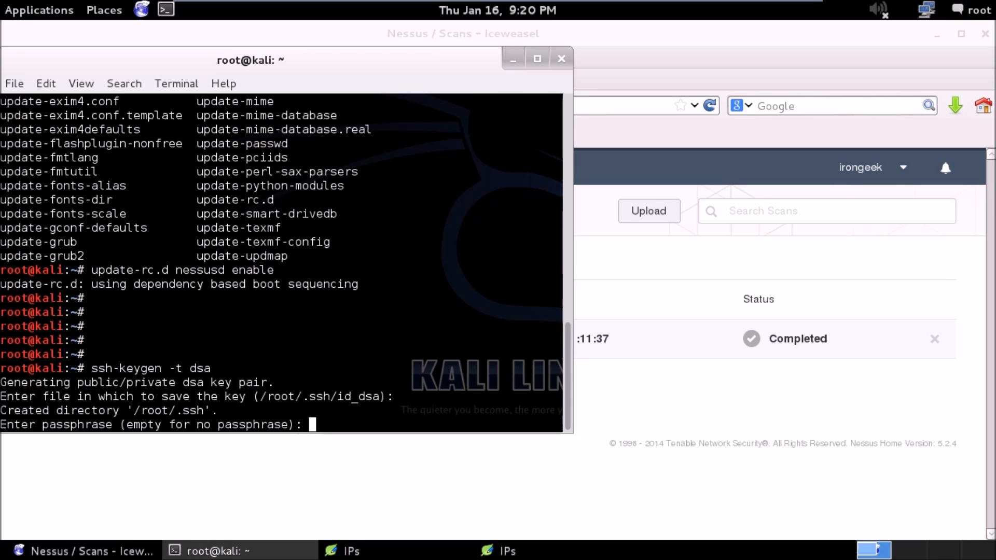
{"action": "key", "text": "Return"}
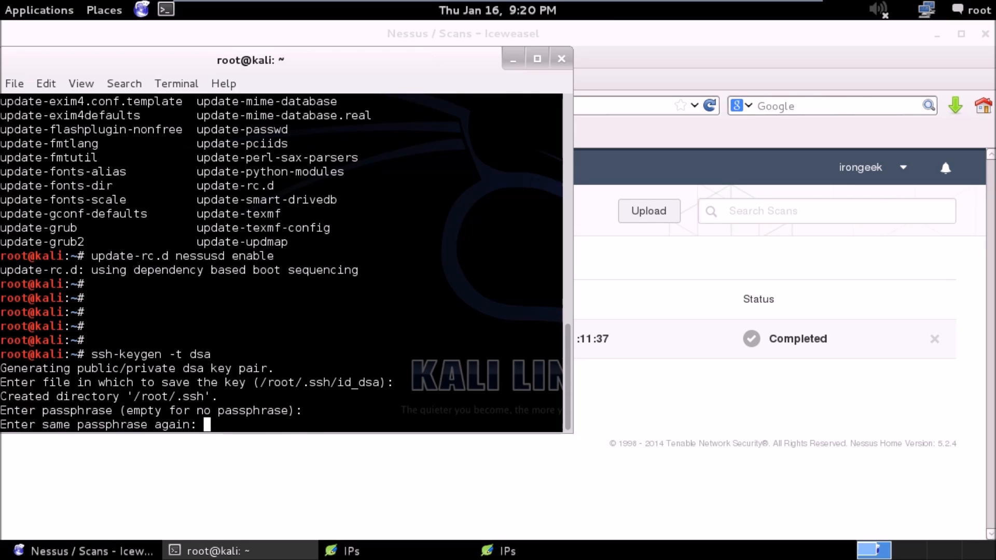
{"action": "key", "text": "Return"}
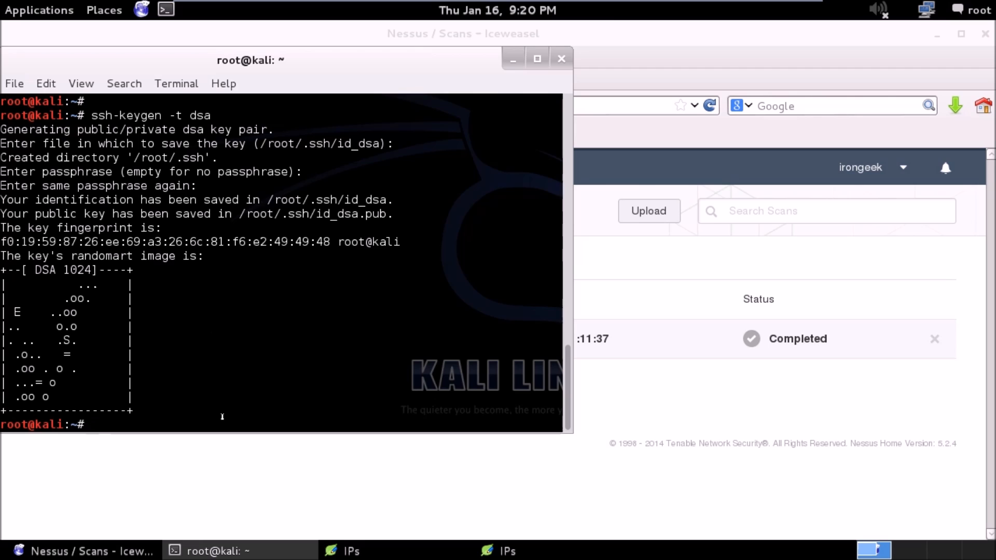
List the contents of the .ssh directory on Kali and examine the public key's file name.
{"action": "type", "text": "ls .ssh/"}
{"action": "key", "text": "Return"}
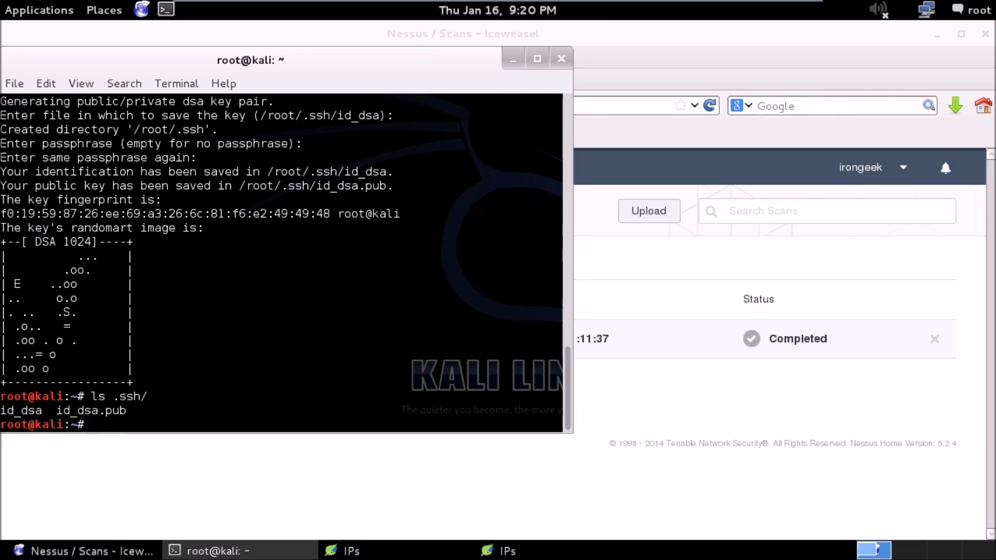
{"action": "left_click_drag", "start_coordinate": [56, 410], "coordinate": [125, 411]}
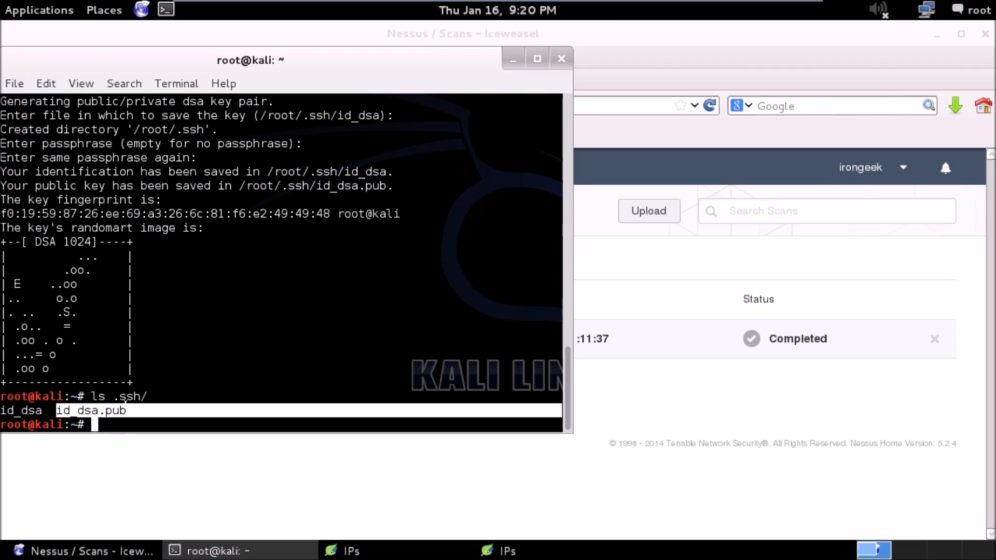
{"action": "left_click", "coordinate": [123, 403]}
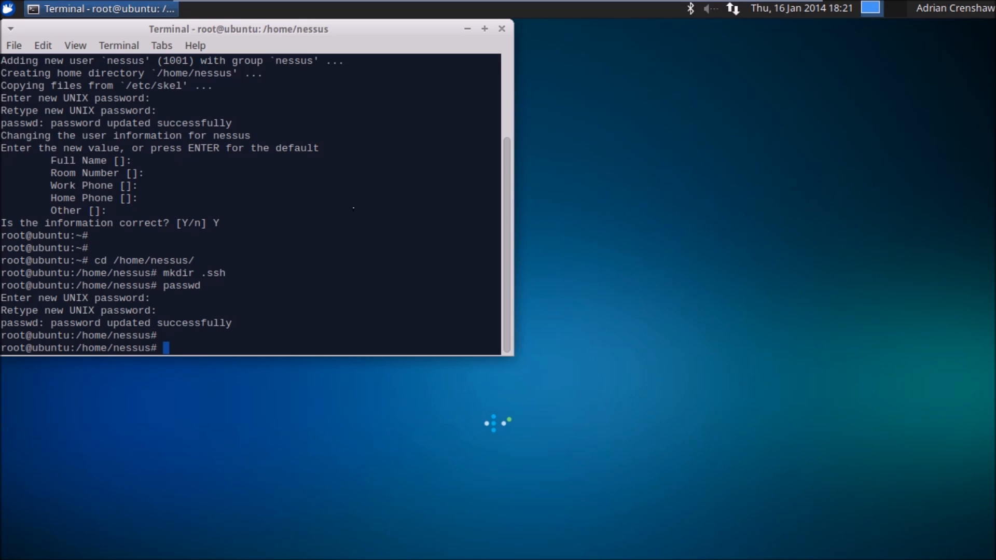
Display the Ubuntu machine's network configuration with ifconfig to check its IP address.
{"action": "type", "text": "ifconfig"}
{"action": "key", "text": "Return"}
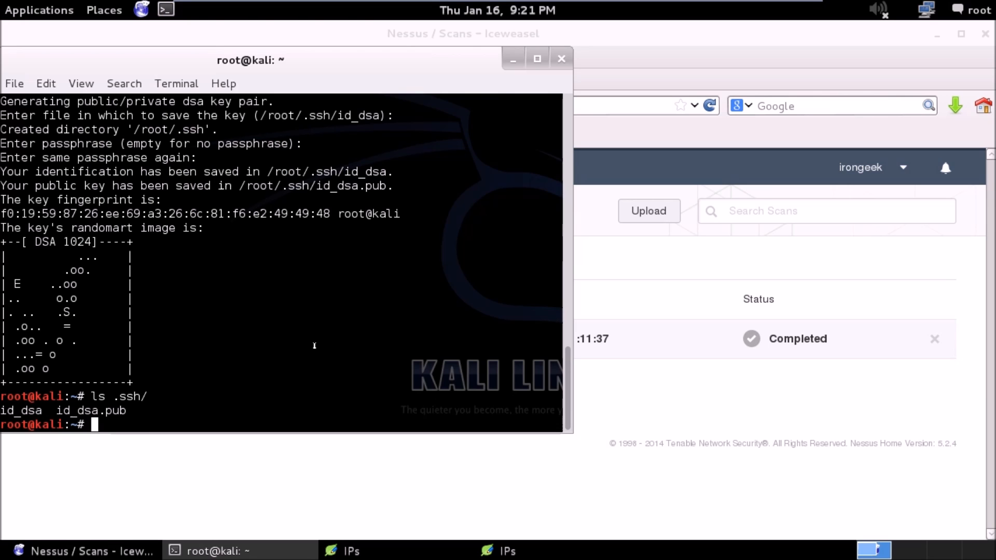
{"action": "type", "text": "scp .s"}
{"action": "key", "text": "Tab"}
{"action": "key", "text": "Tab"}
{"action": "type", "text": "s"}
{"action": "key", "text": "Tab"}
{"action": "type", "text": "id"}
{"action": "key", "text": "Tab"}
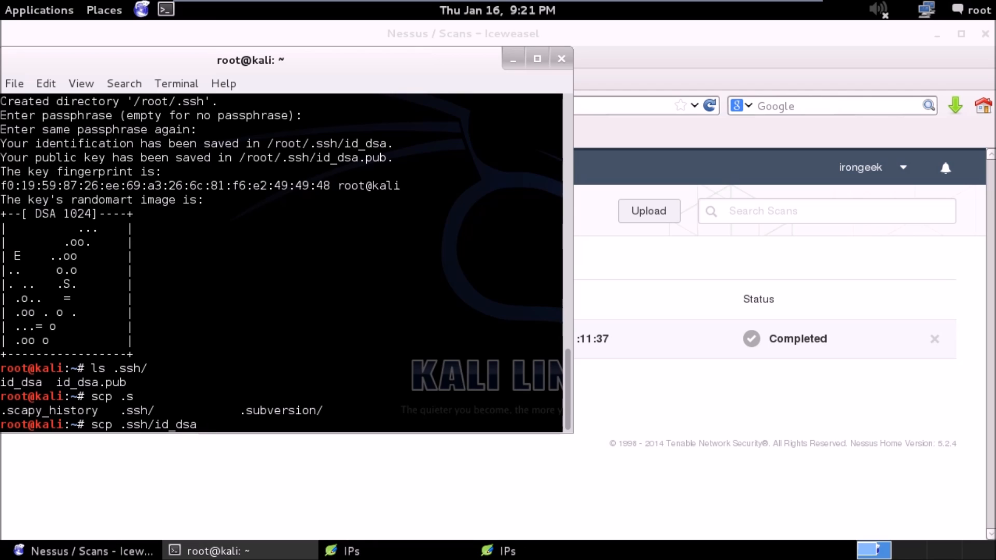
{"action": "type", "text": ".p"}
{"action": "key", "text": "Tab"}
{"action": "type", "text": "root@192.168"}
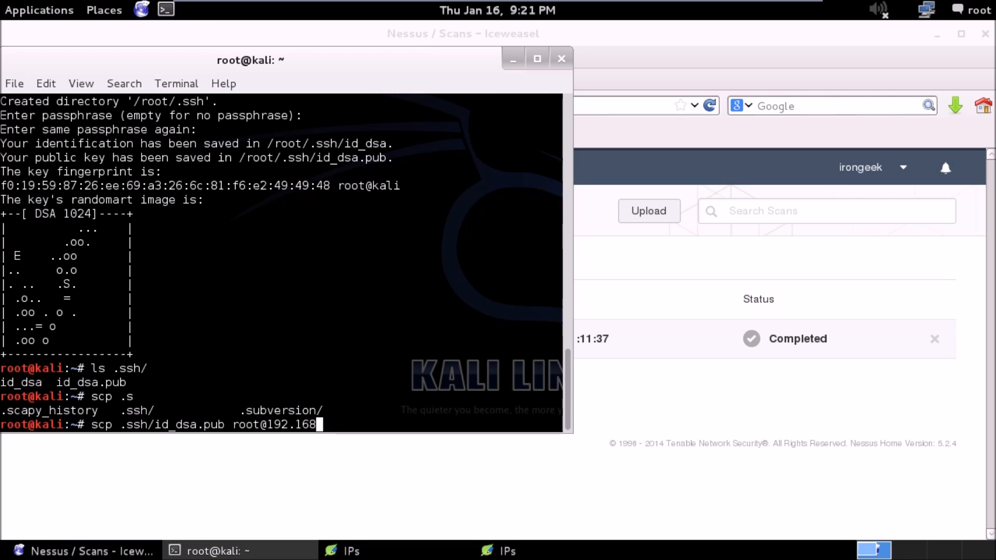
{"action": "type", "text": ".1"}
{"action": "type", "text": ".238:/home/nessus/.ssh/authorized_keys"}
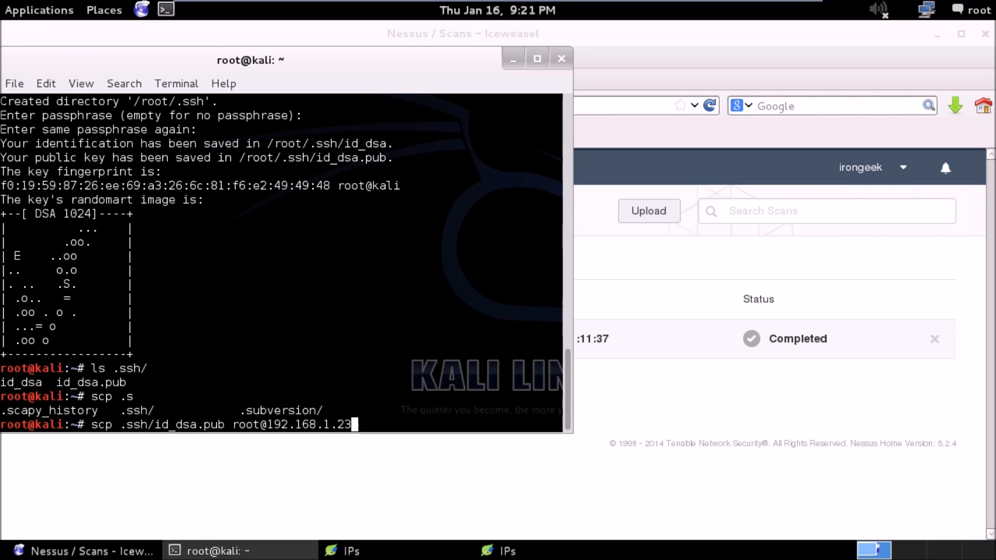
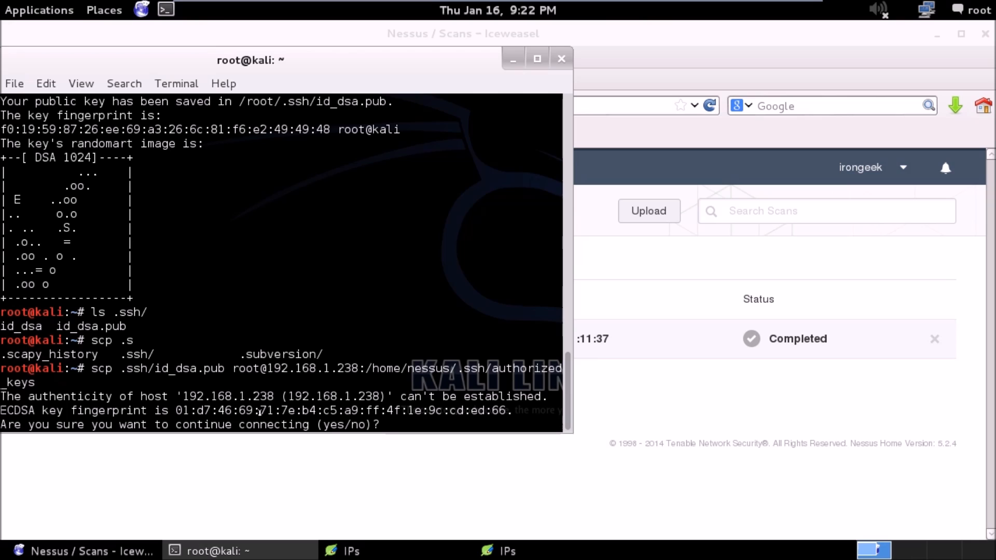
Check the Ubuntu host's ECDSA key fingerprint and answer yes to continue the scp connection to 192.168.1.238.
{"action": "double_click", "coordinate": [401, 410]}
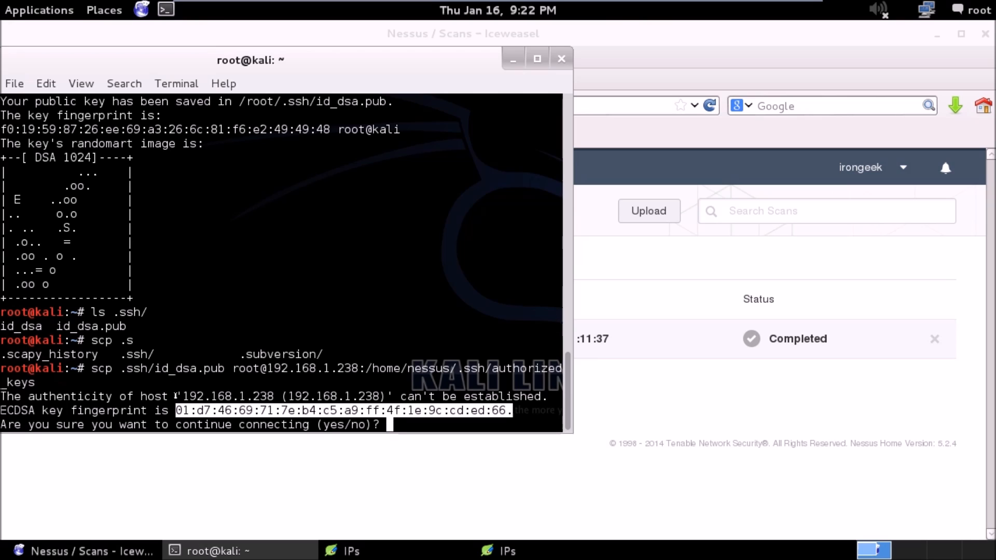
{"action": "left_click", "coordinate": [319, 410]}
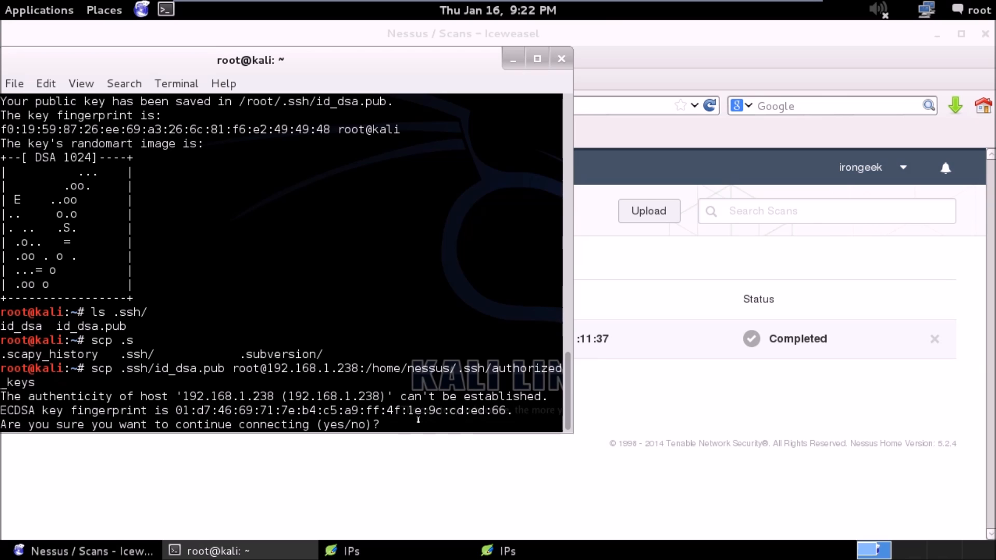
{"action": "type", "text": "yes"}
{"action": "key", "text": "Return"}
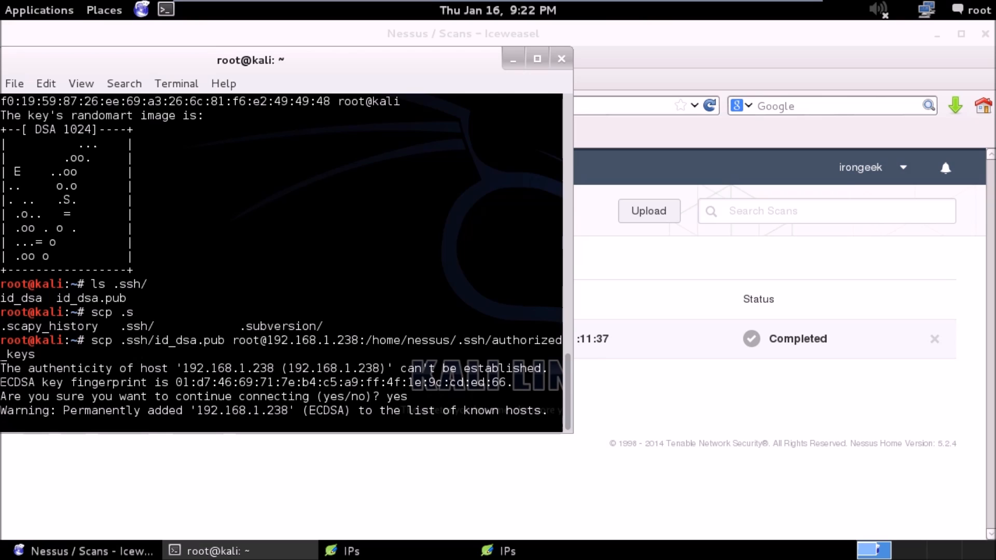
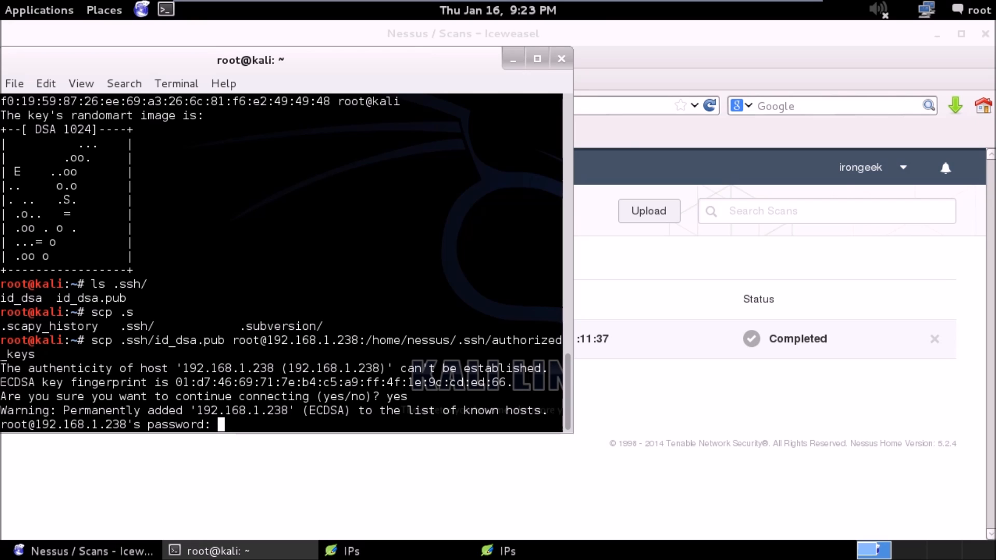
Submit the root account password for 192.168.1.238 to authenticate the scp copy of id_dsa.pub to the nessus account's authorized_keys.
{"action": "key", "text": "Return"}
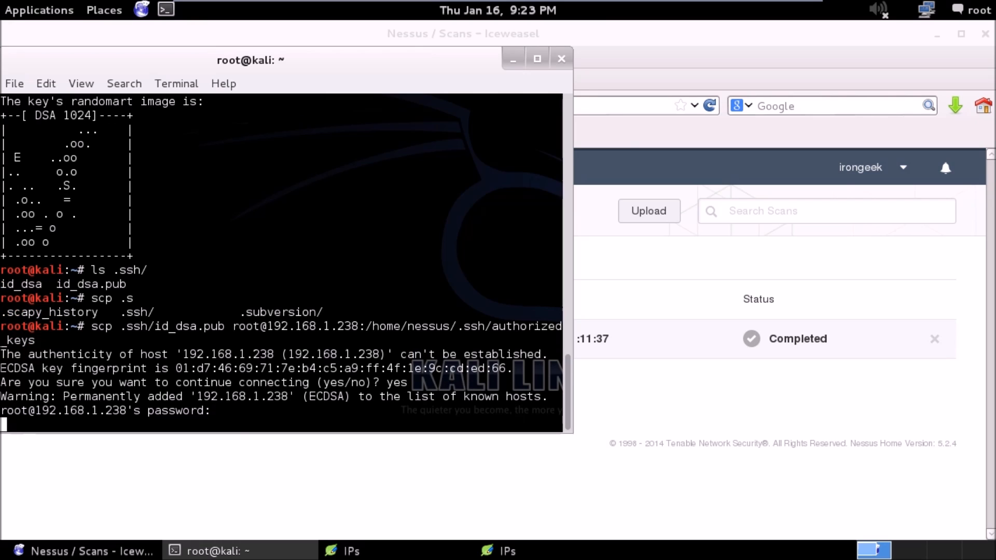
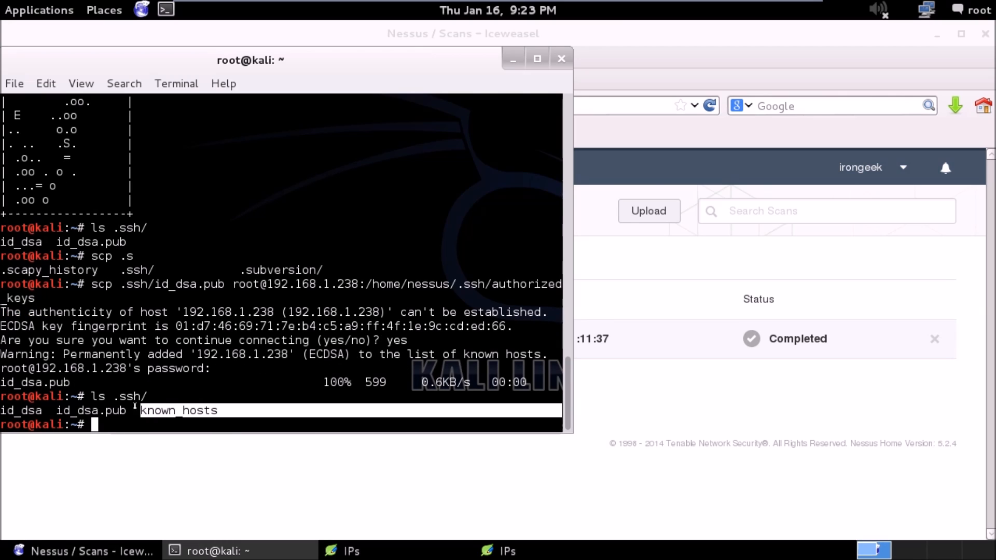
{"action": "left_click", "coordinate": [136, 407]}
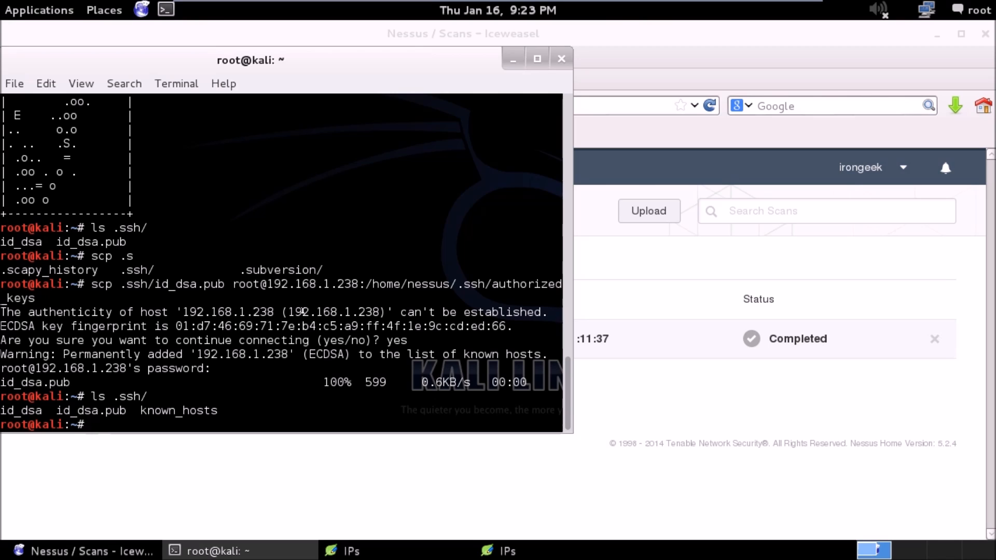
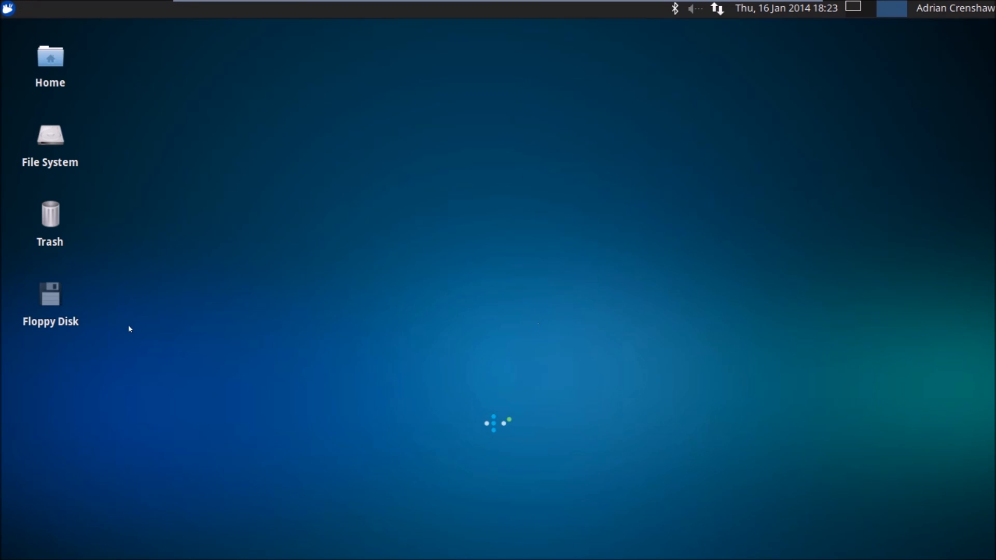
In the Ubuntu root terminal, recursively change the owner and group of ~nessus/.ssh/ to nessus:nessus with chown.
{"action": "left_click", "coordinate": [847, 13]}
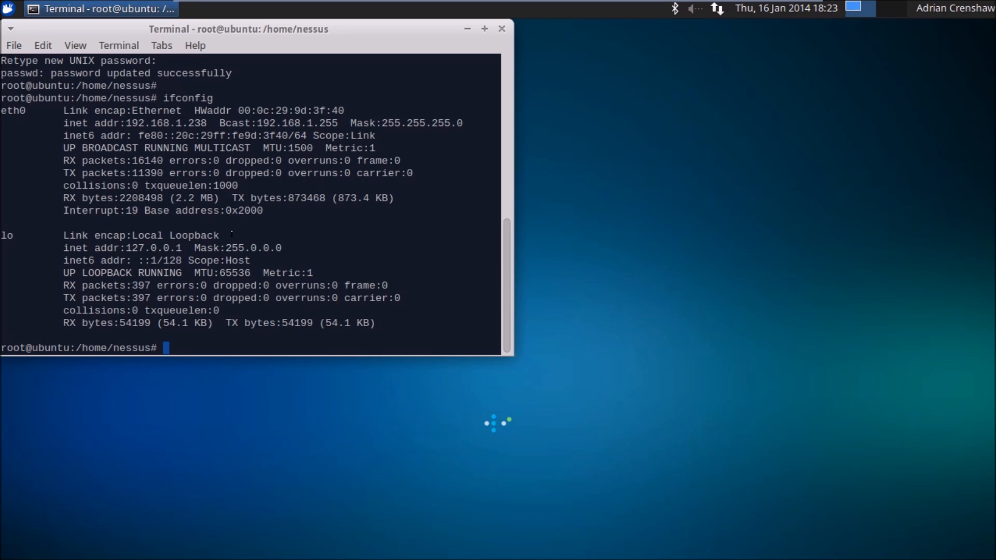
{"action": "type", "text": "chown -R nessus:"}
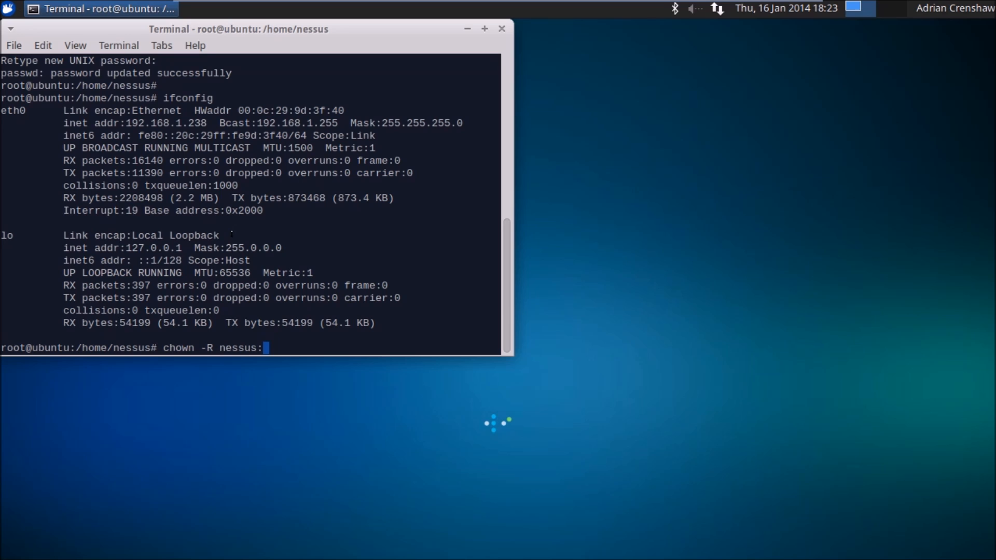
{"action": "type", "text": "nessus ~nes"}
{"action": "key", "text": "Tab"}
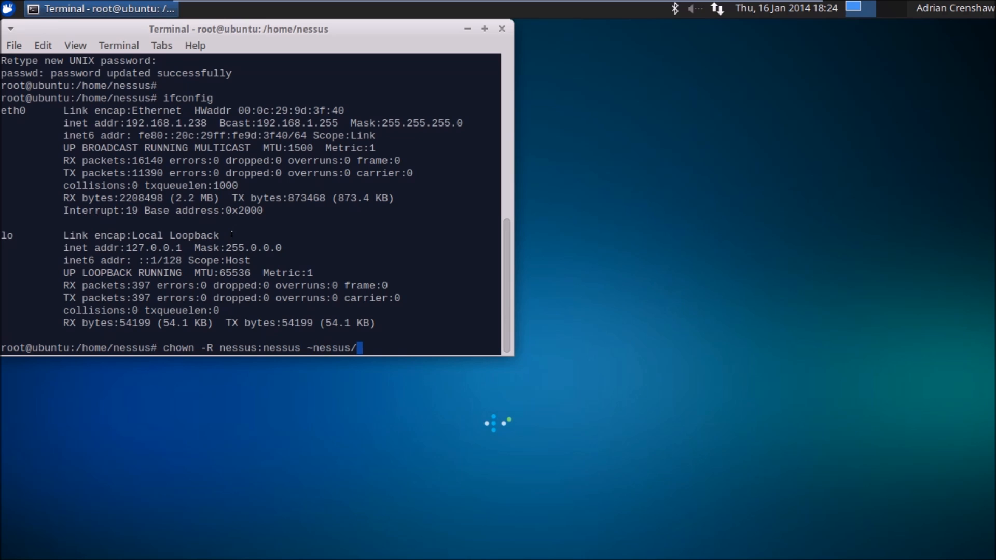
{"action": "type", "text": ".ssh/"}
{"action": "key", "text": "Return"}
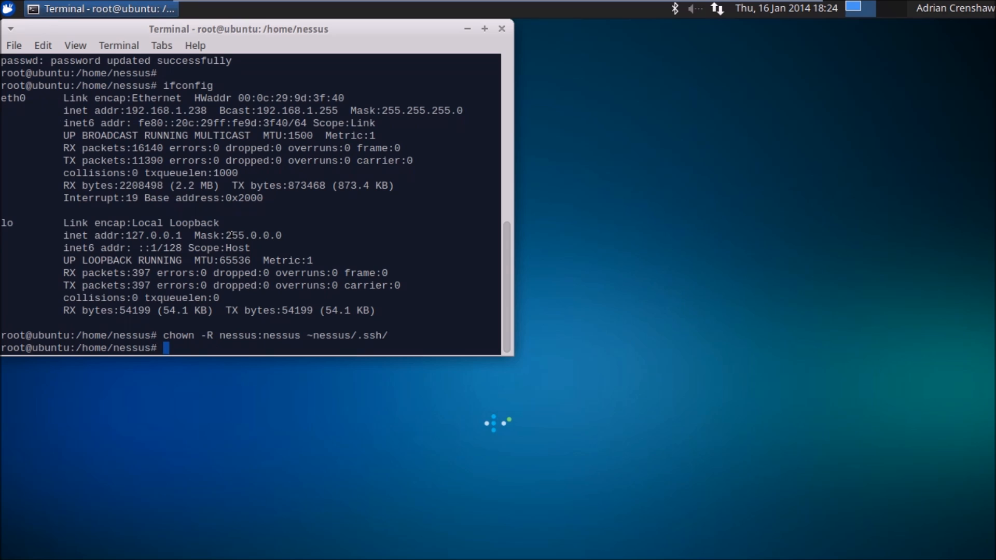
Set the permissions of ~nessus/.ssh/authorized_keys to 0600 with chmod.
{"action": "type", "text": "chmod 0600"}
{"action": "type", "text": "~nes"}
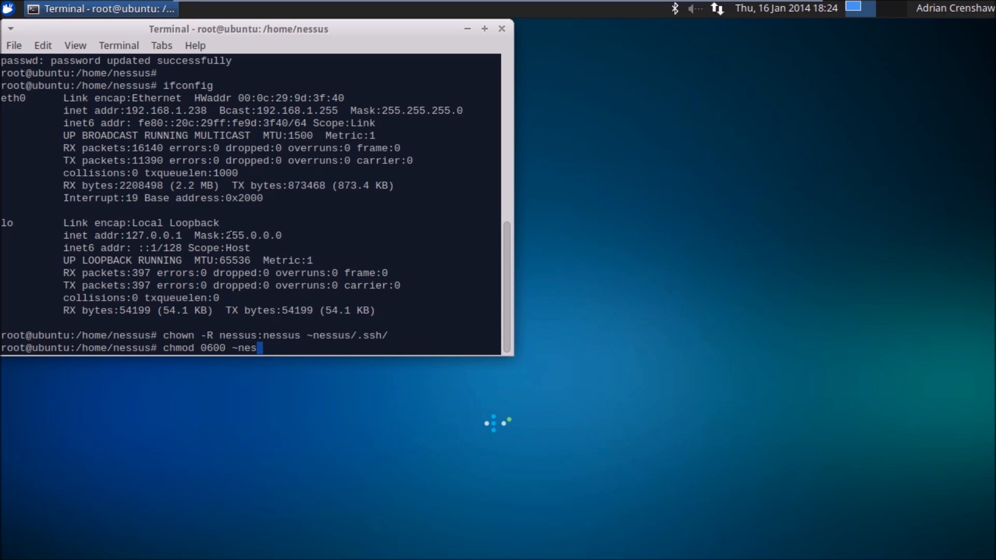
{"action": "key", "text": "Tab"}
{"action": "type", "text": ".s"}
{"action": "key", "text": "Tab"}
{"action": "type", "text": "a"}
{"action": "key", "text": "Tab"}
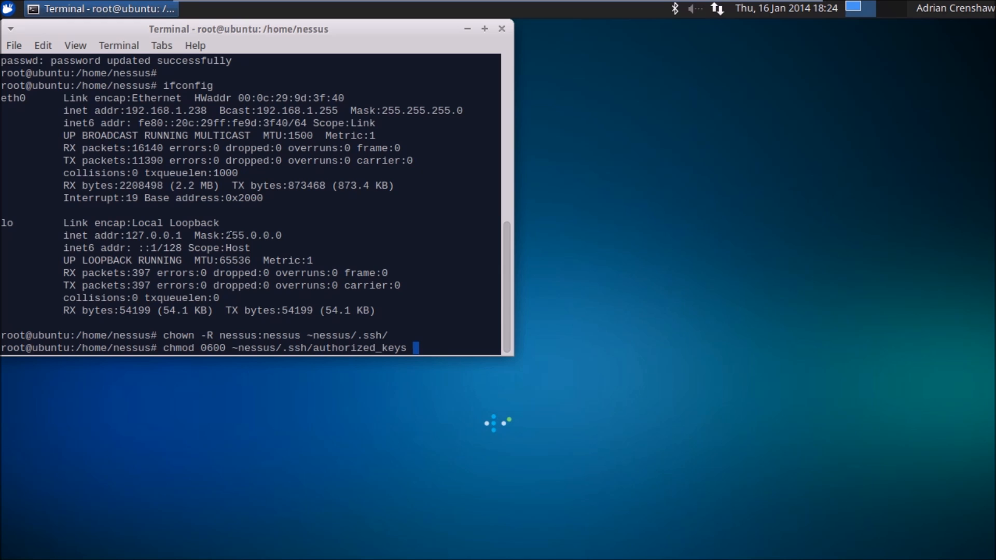
{"action": "key", "text": "Return"}
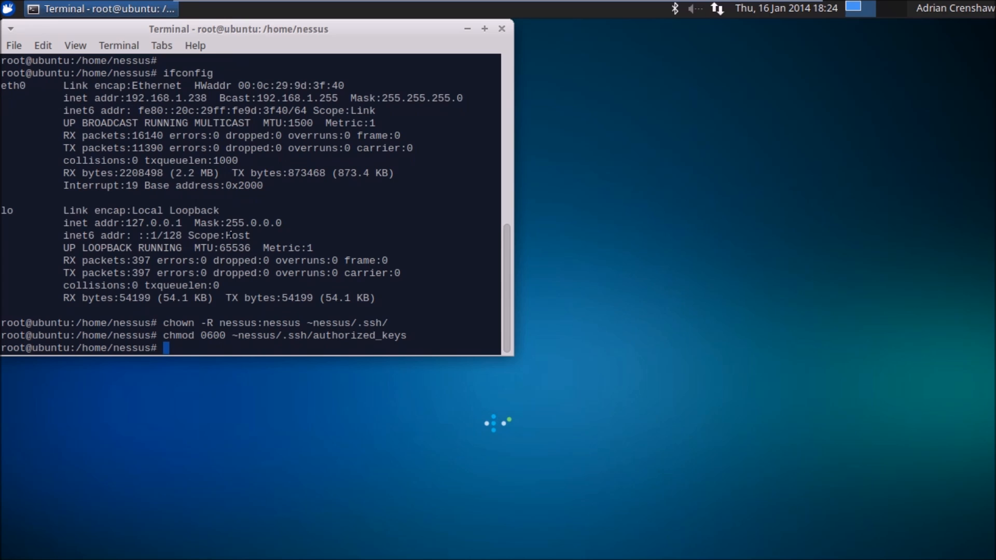
Set the permissions of the ~nessus/.ssh/ directory to 0700 by reusing the previous chmod command.
{"action": "key", "text": "Up"}
{"action": "key", "text": "BackSpace"}
{"action": "key", "text": "BackSpace"}
{"action": "key", "text": "BackSpace"}
{"action": "key", "text": "BackSpace"}
{"action": "key", "text": "BackSpace"}
{"action": "key", "text": "BackSpace"}
{"action": "key", "text": "BackSpace"}
{"action": "key", "text": "BackSpace"}
{"action": "key", "text": "BackSpace"}
{"action": "key", "text": "BackSpace"}
{"action": "key", "text": "BackSpace"}
{"action": "key", "text": "BackSpace"}
{"action": "key", "text": "BackSpace"}
{"action": "key", "text": "BackSpace"}
{"action": "key", "text": "BackSpace"}
{"action": "key", "text": "BackSpace"}
{"action": "key", "text": "Left"}
{"action": "key", "text": "Left"}
{"action": "key", "text": "Left"}
{"action": "key", "text": "Left"}
{"action": "key", "text": "Left"}
{"action": "key", "text": "Left"}
{"action": "key", "text": "Left"}
{"action": "key", "text": "Left"}
{"action": "key", "text": "Left"}
{"action": "key", "text": "Left"}
{"action": "key", "text": "Left"}
{"action": "key", "text": "Left"}
{"action": "key", "text": "Left"}
{"action": "key", "text": "Left"}
{"action": "key", "text": "Left"}
{"action": "key", "text": "Left"}
{"action": "key", "text": "BackSpace"}
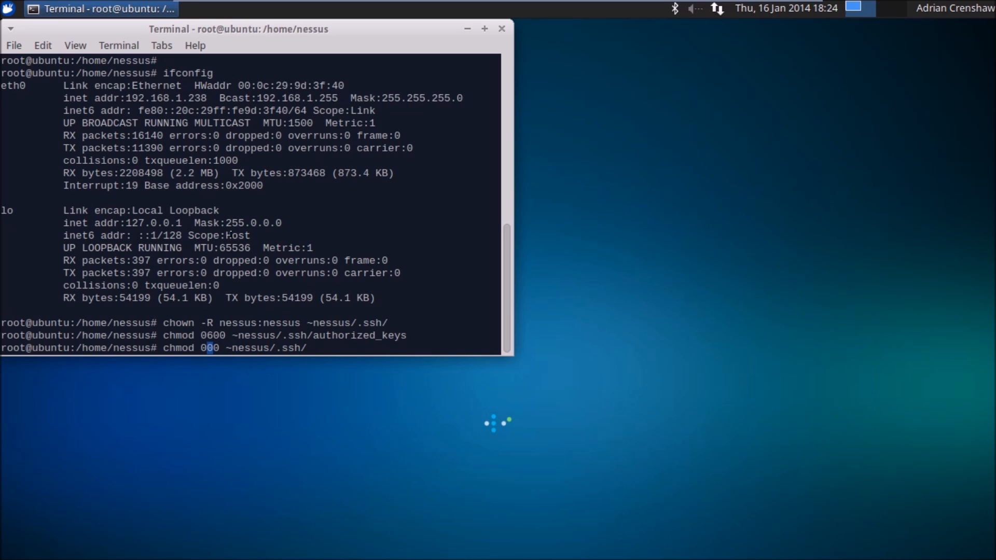
{"action": "type", "text": "7"}
{"action": "key", "text": "Return"}
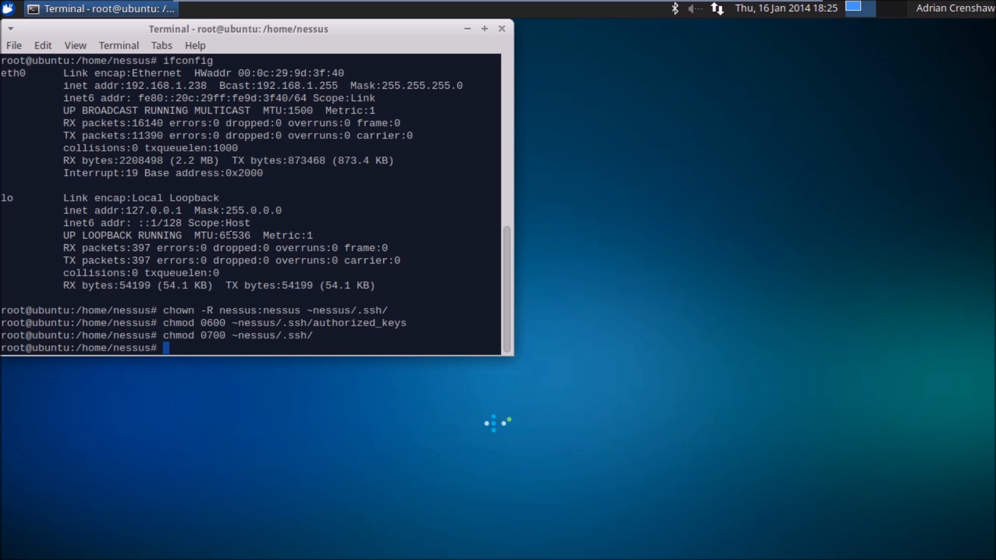
Add the nessus user to the sudo group with usermod -a -G.
{"action": "type", "text": "usermod -a -G sudonessus"}
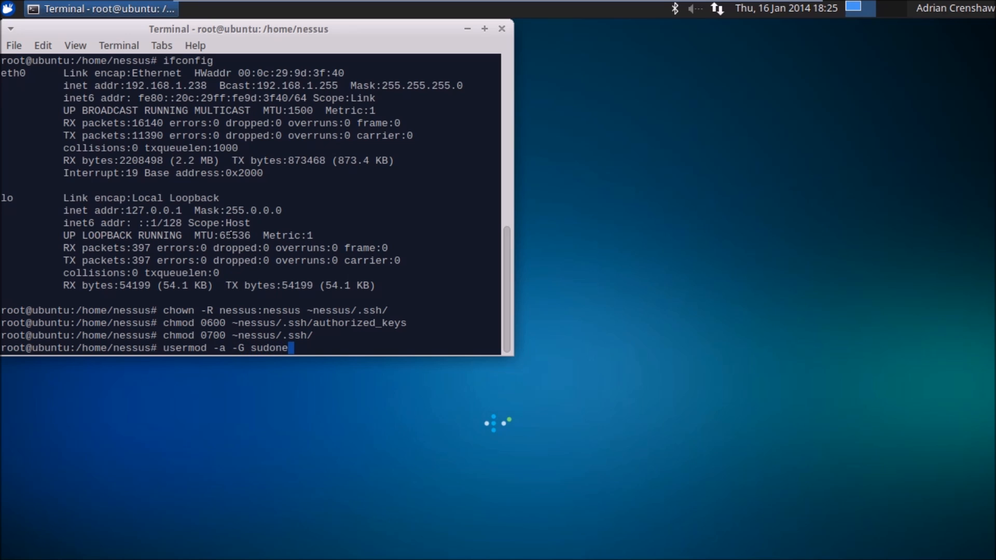
{"action": "key", "text": "BackSpace"}
{"action": "key", "text": "Left"}
{"action": "key", "text": "Left"}
{"action": "key", "text": "Left"}
{"action": "key", "text": "Left"}
{"action": "key", "text": "Left"}
{"action": "key", "text": "Right"}
{"action": "key", "text": "Right"}
{"action": "key", "text": "Right"}
{"action": "key", "text": "Right"}
{"action": "key", "text": "Right"}
{"action": "type", "text": "s"}
{"action": "key", "text": "Return"}
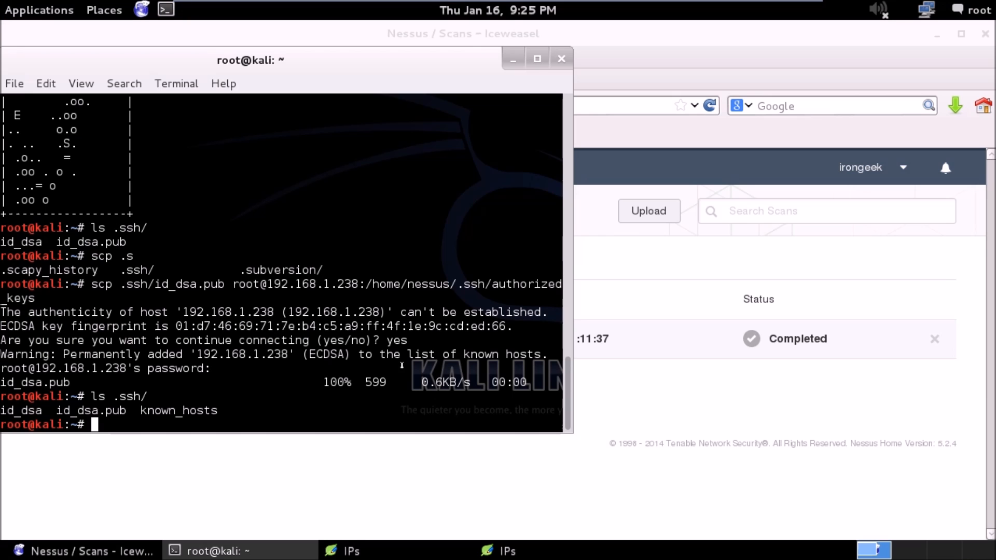
Begin an ssh command in the Kali root terminal.
{"action": "type", "text": "ssh"}
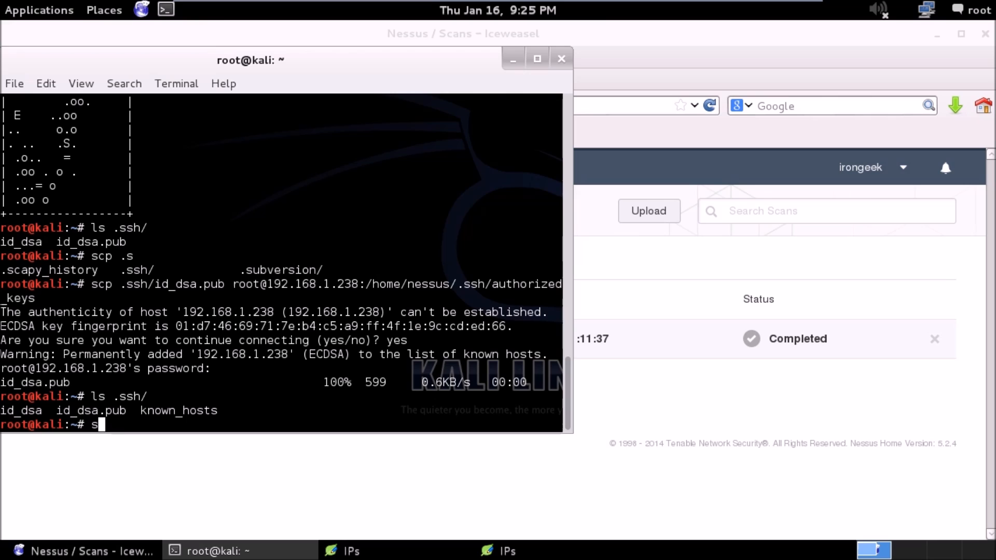
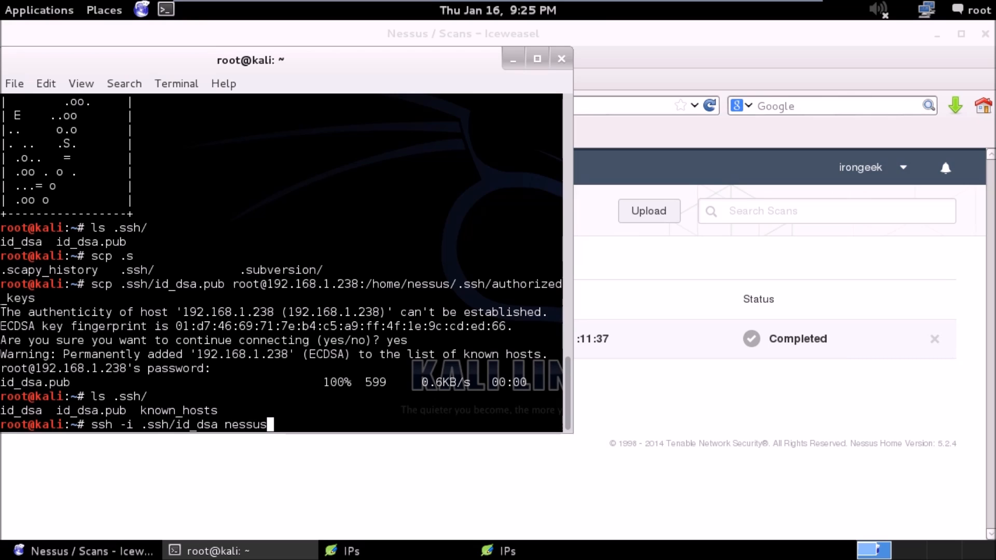
{"action": "type", "text": "@19"}
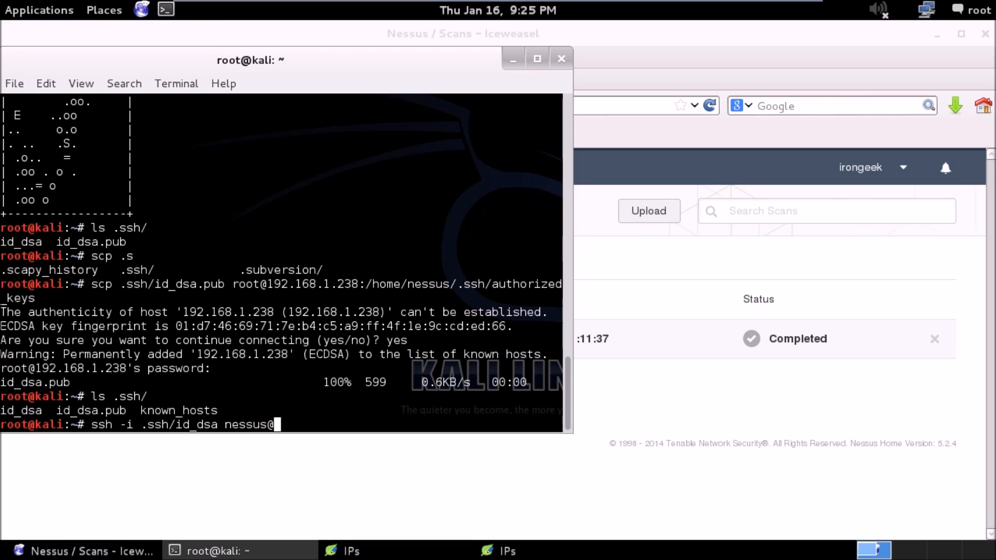
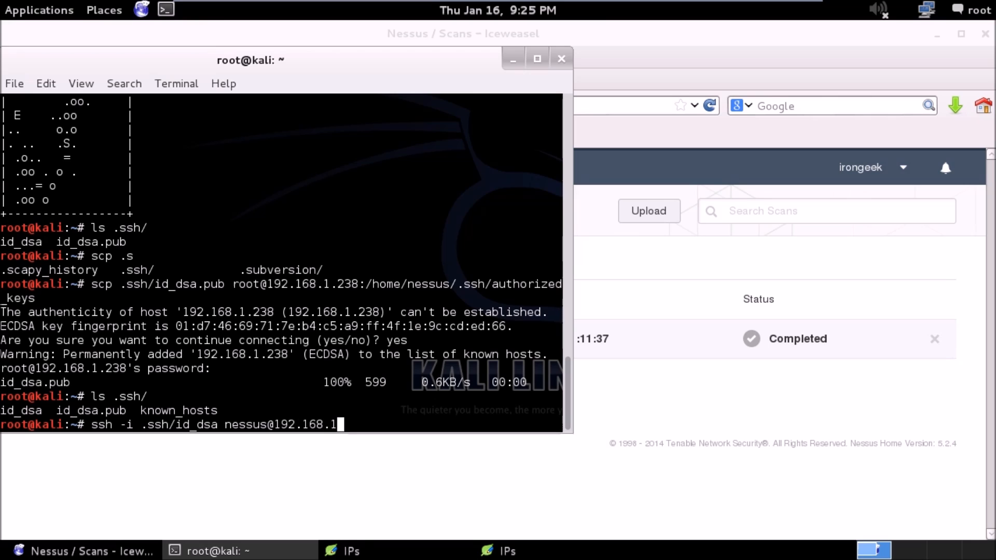
{"action": "type", "text": "23"}
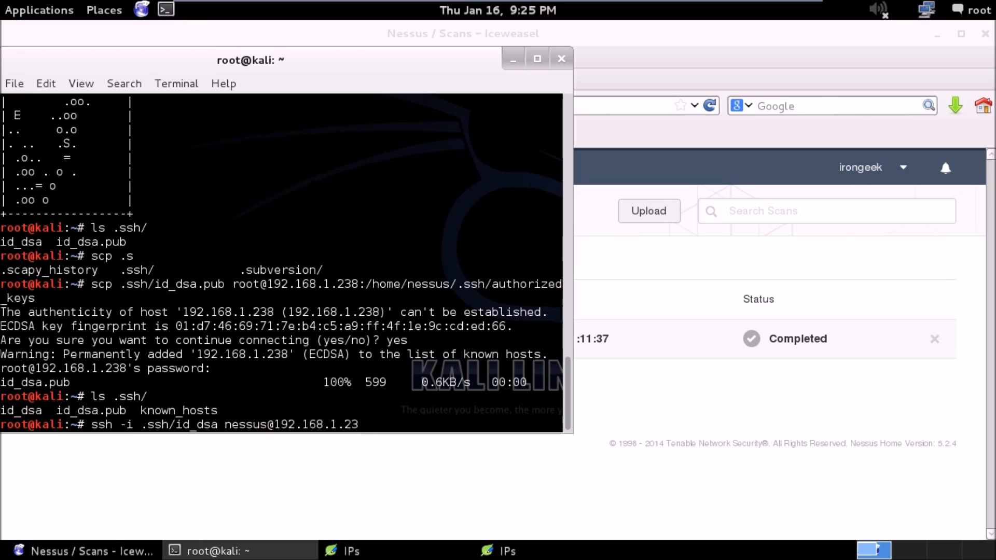
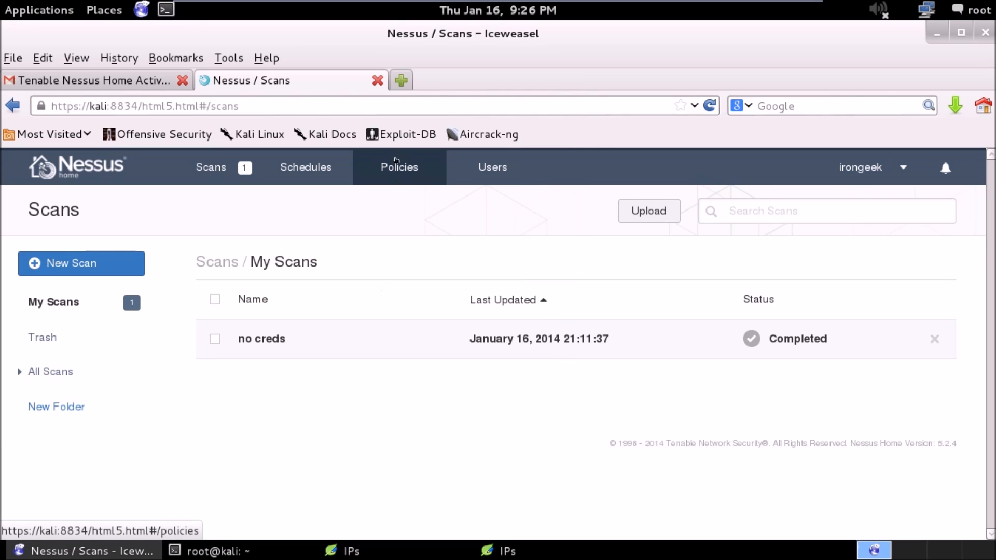
Copy the ADC No Cred policy and open the copy for editing.
{"action": "left_click", "coordinate": [400, 178]}
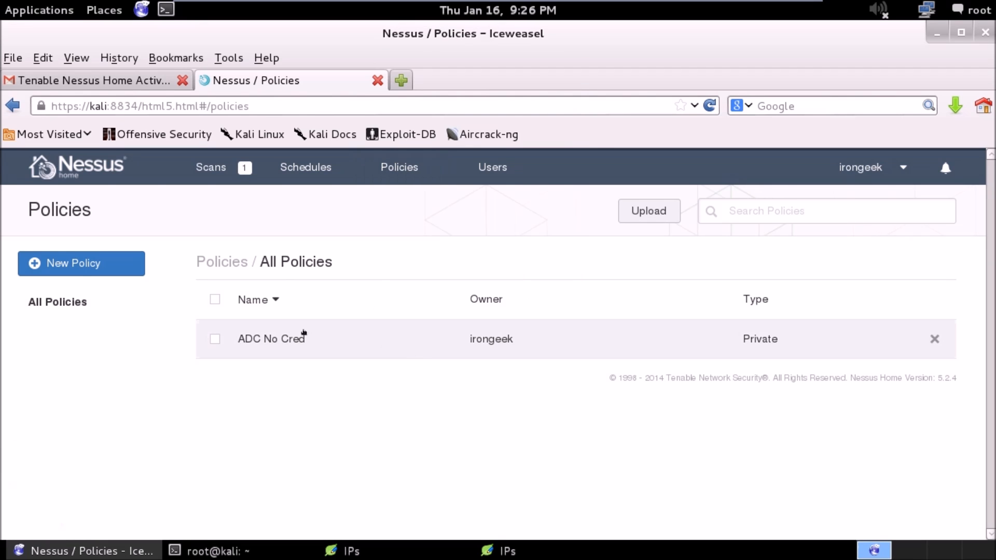
{"action": "left_click", "coordinate": [215, 338]}
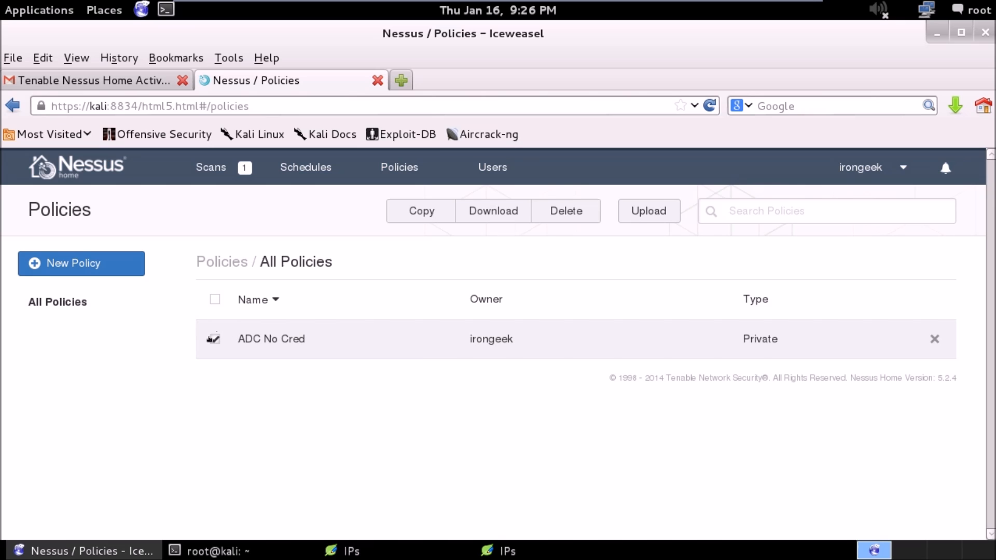
{"action": "left_click", "coordinate": [434, 220]}
{"action": "left_click", "coordinate": [440, 382]}
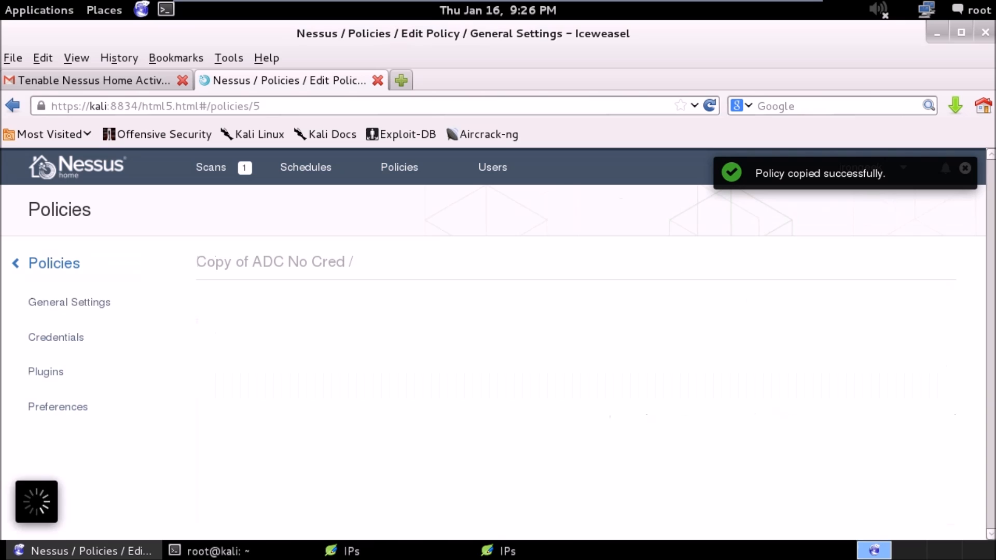
Rename the copied policy to ADC With Cred and save it.
{"action": "double_click", "coordinate": [577, 371]}
{"action": "type", "text": "Wi"}
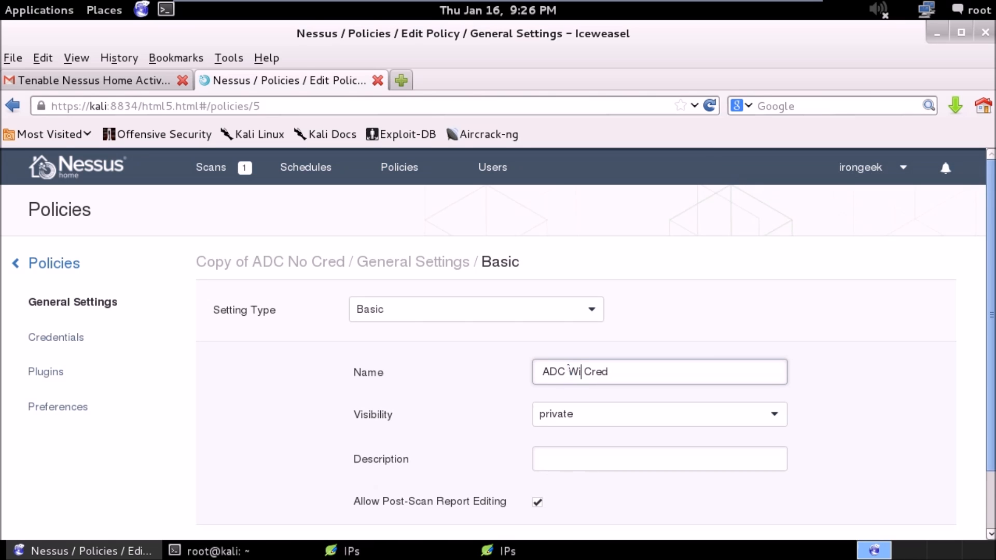
{"action": "type", "text": "d"}
{"action": "key", "text": "BackSpace"}
{"action": "type", "text": "th"}
{"action": "left_click", "coordinate": [980, 300]}
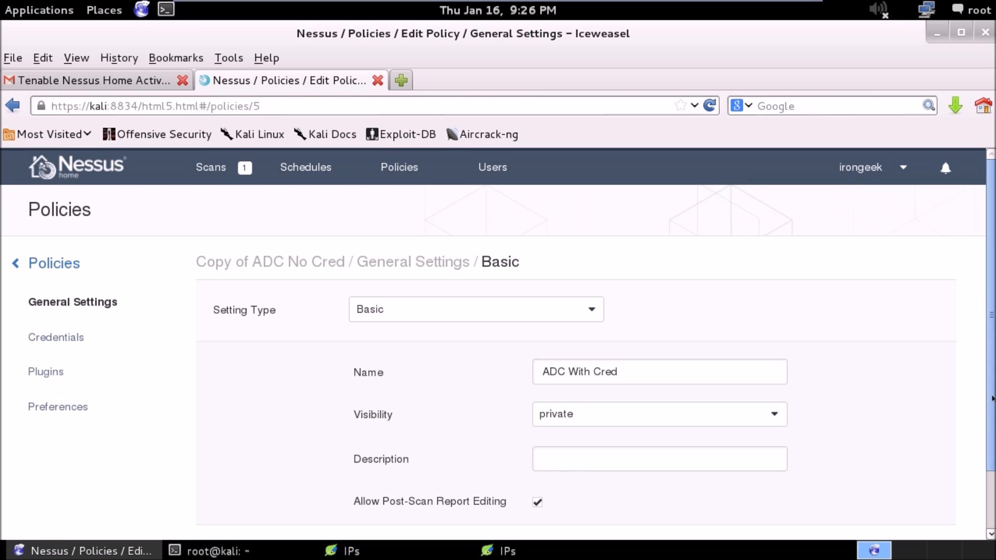
{"action": "scroll", "coordinate": [990, 377], "scroll_direction": "down", "scroll_amount": 2}
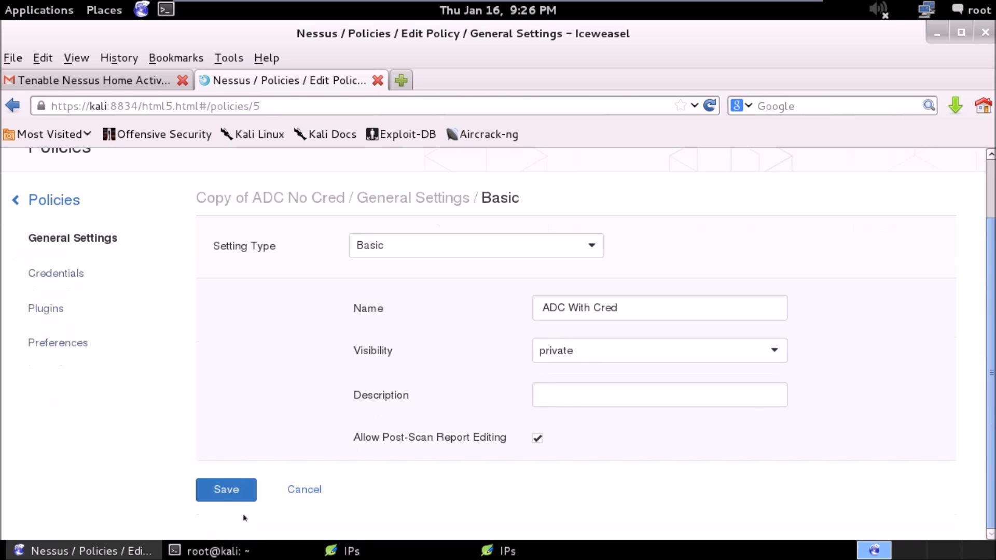
{"action": "left_click", "coordinate": [226, 490]}
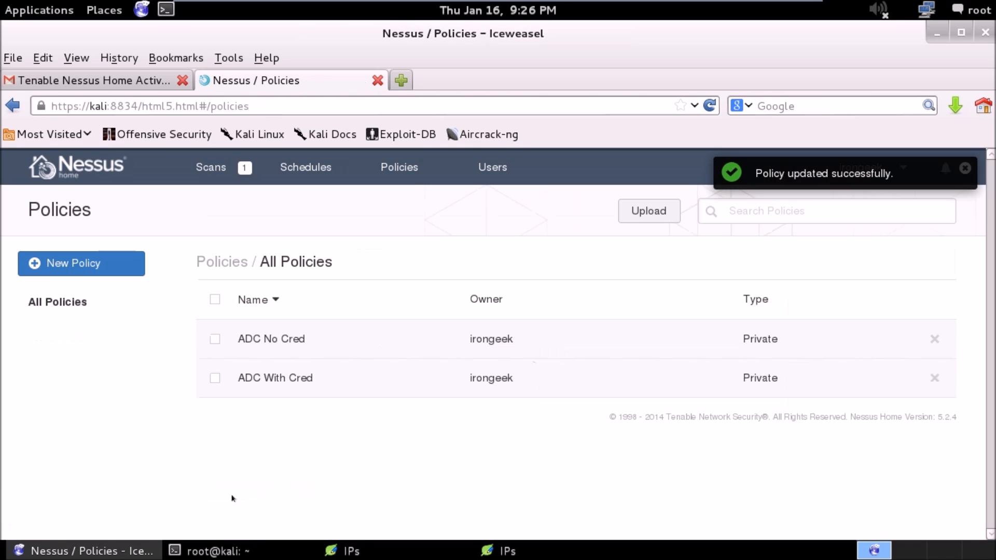
Reopen the ADC With Cred policy in advanced editing mode and display its credentials settings.
{"action": "left_click", "coordinate": [247, 371]}
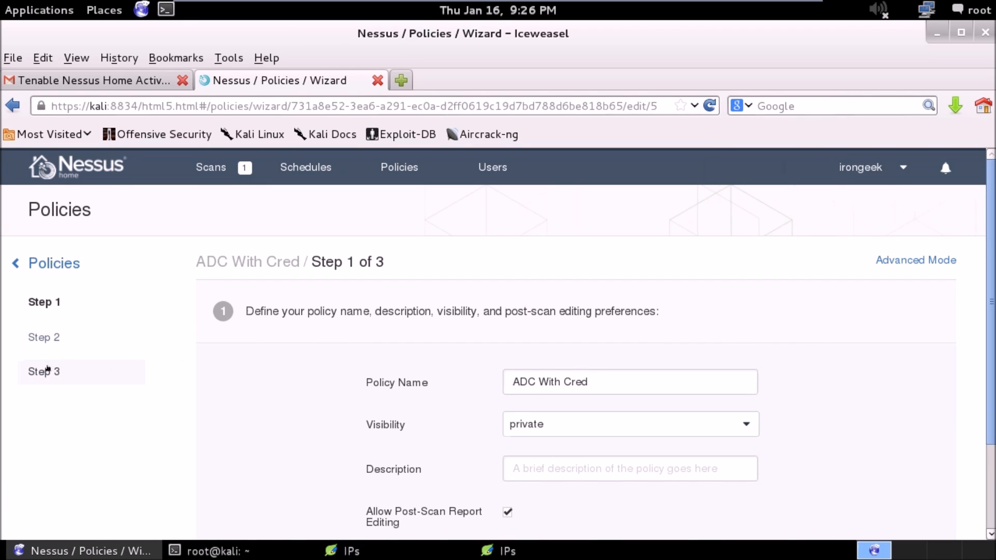
{"action": "left_click", "coordinate": [47, 371]}
{"action": "left_click", "coordinate": [585, 382]}
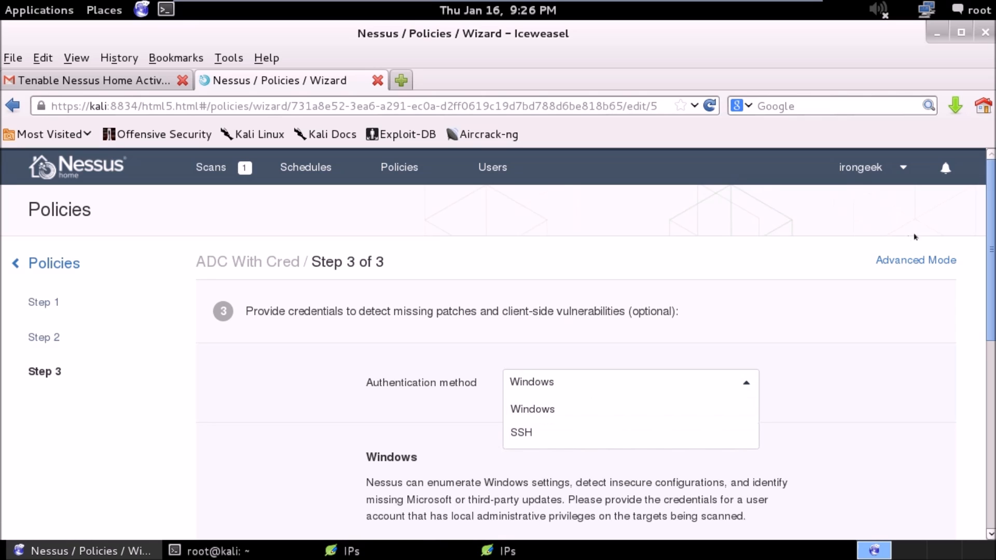
{"action": "left_click", "coordinate": [919, 260]}
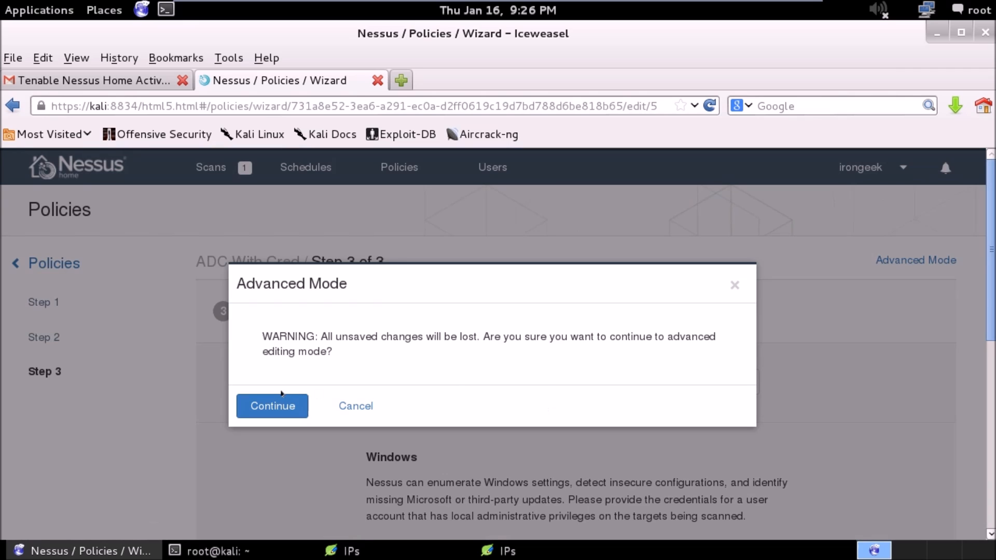
{"action": "left_click", "coordinate": [282, 396]}
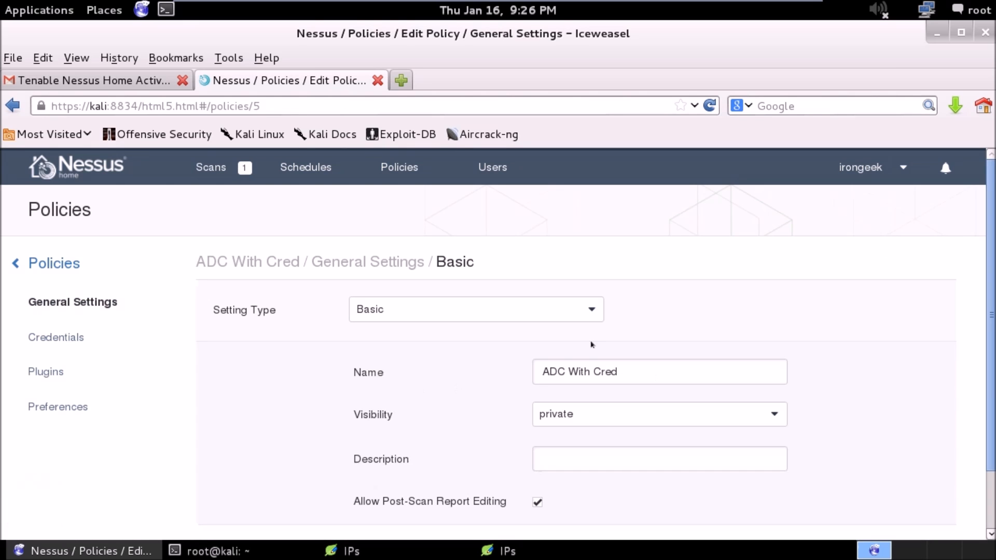
{"action": "left_click", "coordinate": [586, 320]}
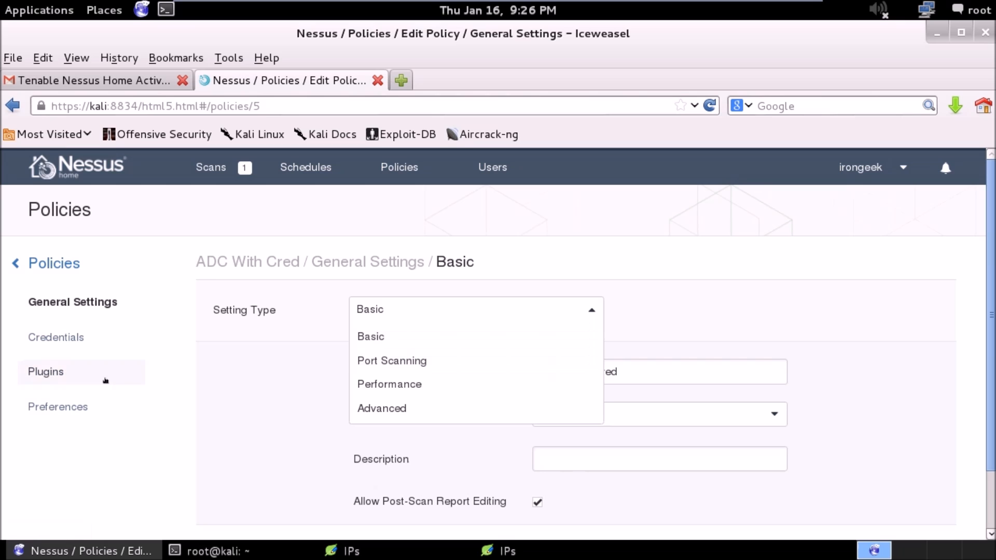
{"action": "left_click", "coordinate": [65, 337]}
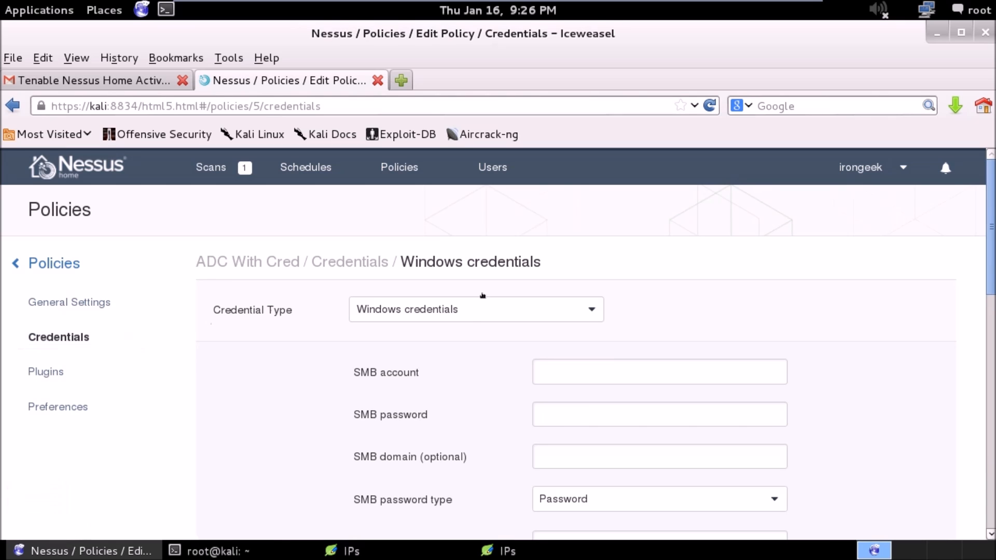
Look through the policy's Kerberos, cleartext protocol, SSH and Windows credential settings, ending on Windows credentials.
{"action": "left_click", "coordinate": [470, 313]}
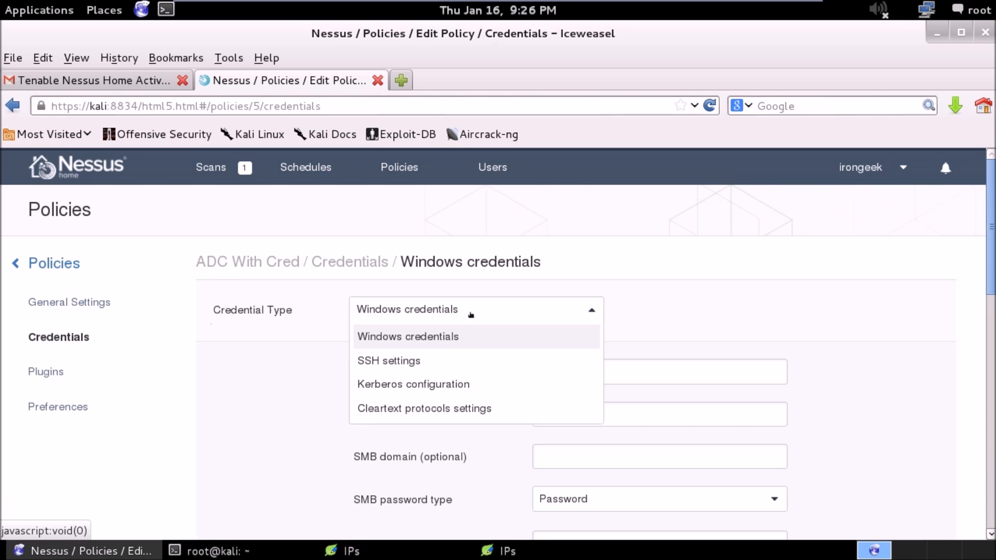
{"action": "left_click", "coordinate": [440, 383]}
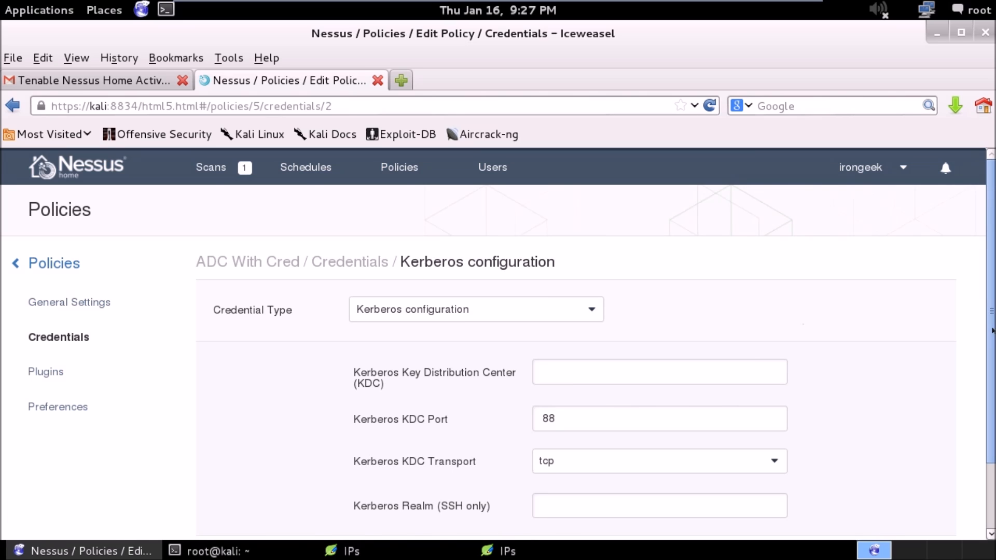
{"action": "scroll", "coordinate": [993, 327], "scroll_direction": "down", "scroll_amount": 3}
{"action": "scroll", "coordinate": [583, 258], "scroll_direction": "up", "scroll_amount": 1}
{"action": "left_click", "coordinate": [509, 264]}
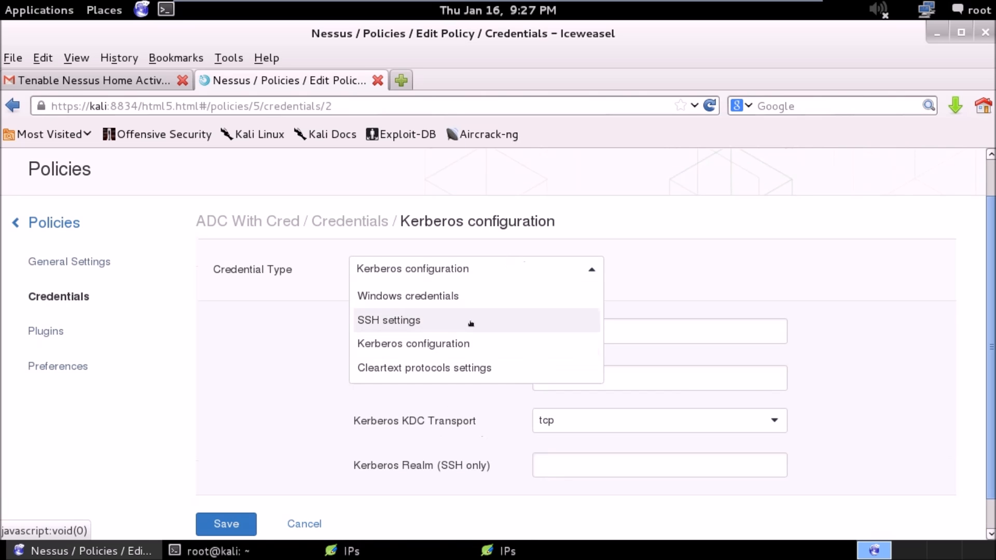
{"action": "left_click", "coordinate": [461, 365]}
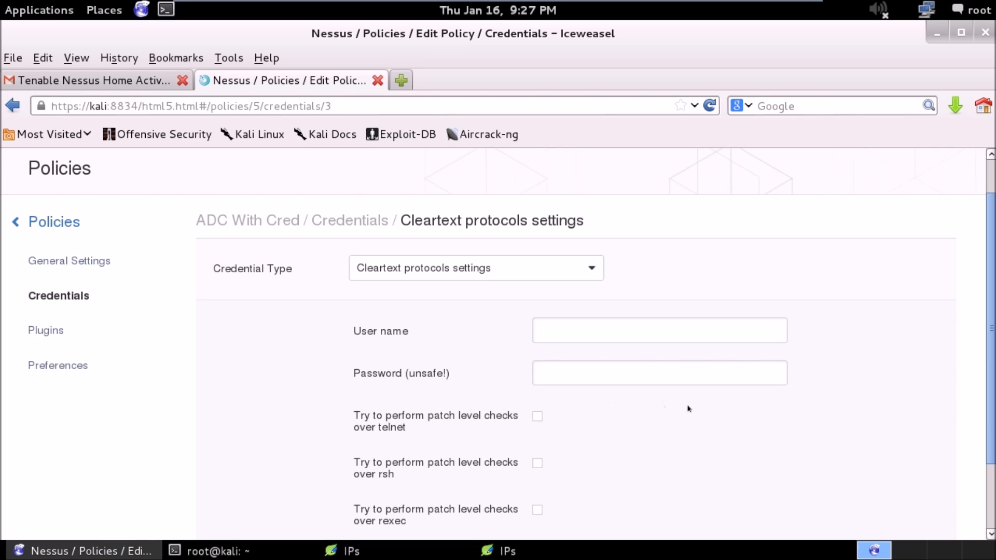
{"action": "left_click", "coordinate": [569, 269]}
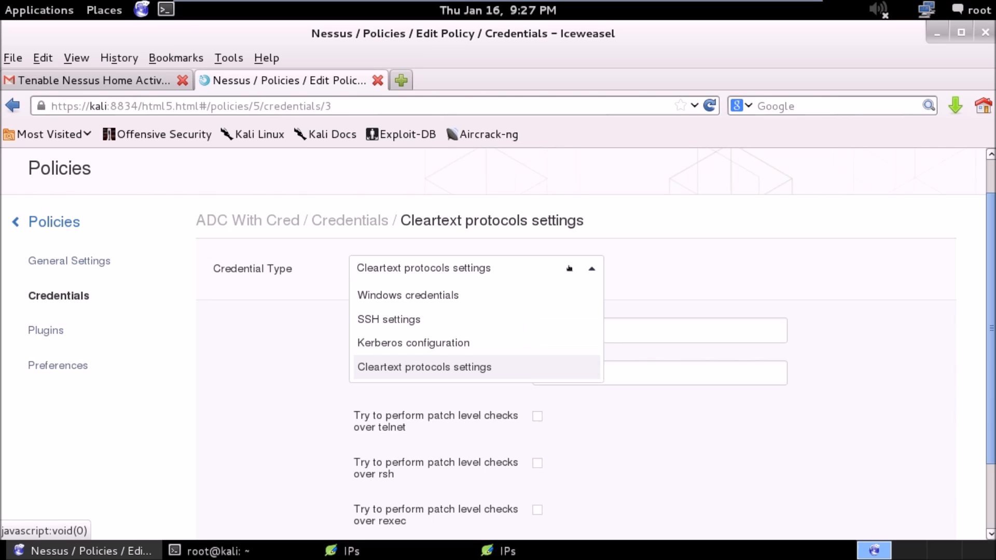
{"action": "left_click", "coordinate": [543, 286]}
{"action": "left_click", "coordinate": [516, 269]}
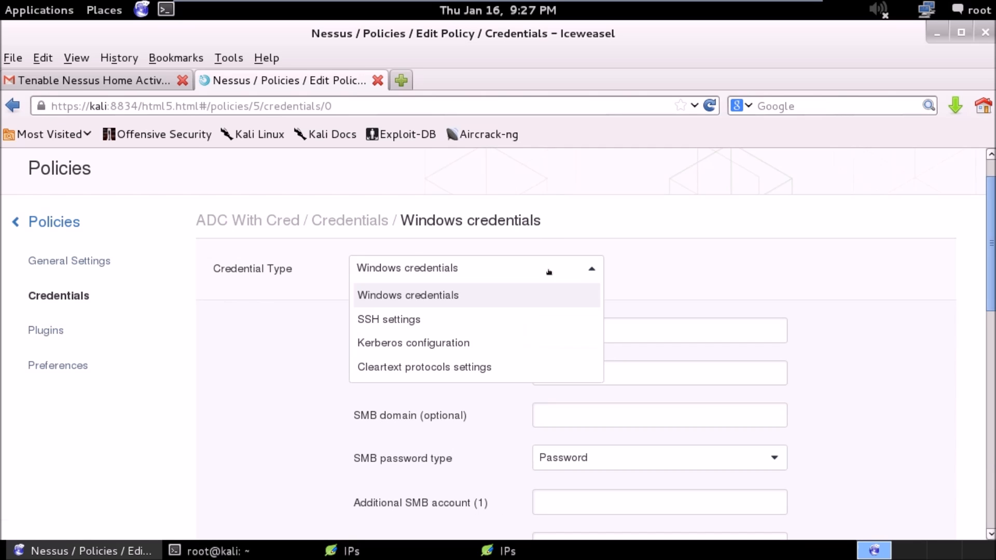
{"action": "left_click", "coordinate": [515, 320]}
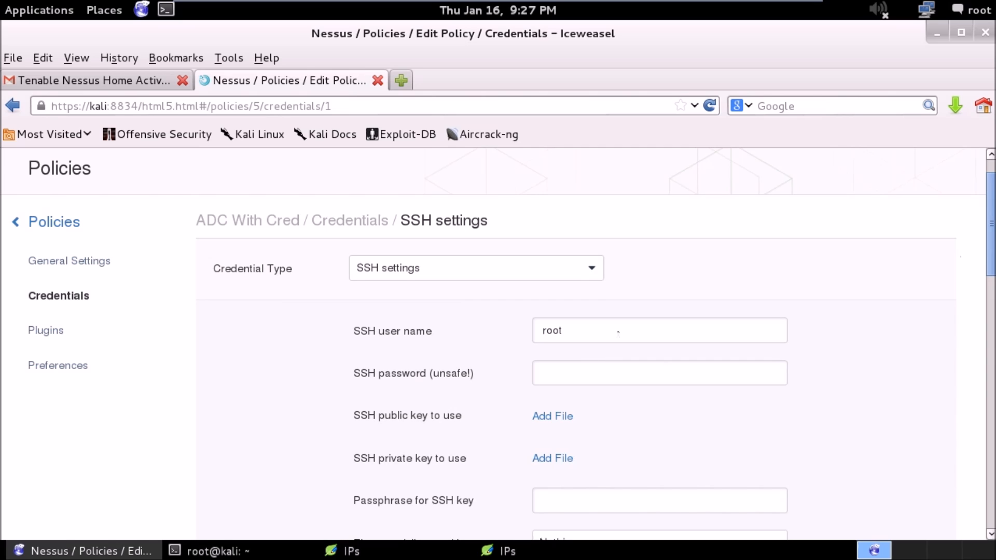
{"action": "left_click", "coordinate": [581, 271]}
{"action": "left_click", "coordinate": [562, 289]}
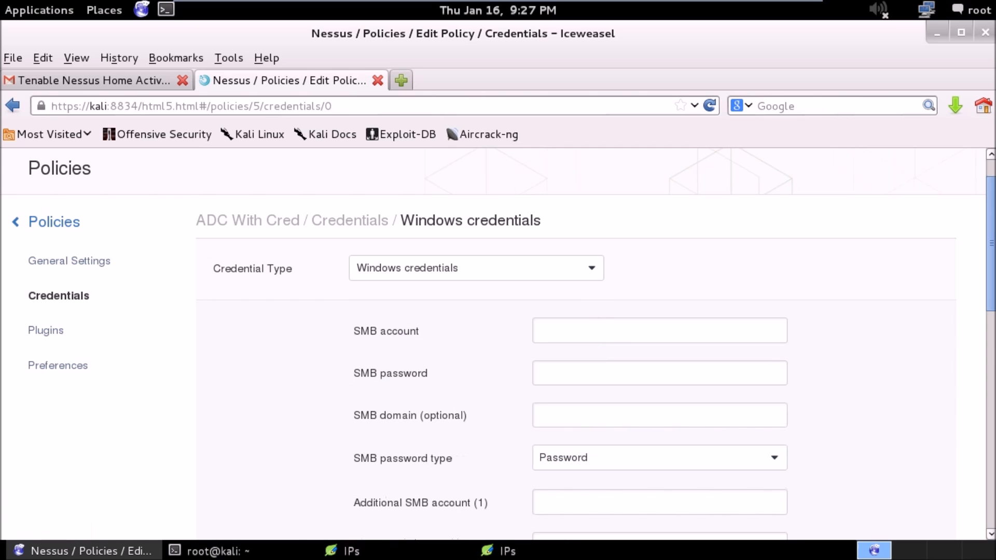
Enter nessusdomain as the SMB account and fill in its SMB password in the Windows credentials.
{"action": "left_click", "coordinate": [621, 319]}
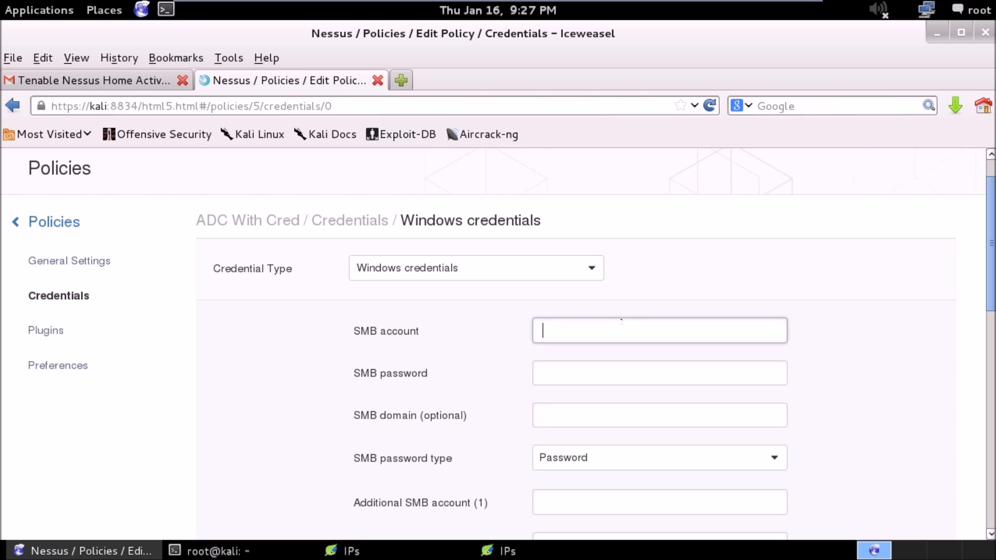
{"action": "type", "text": "nessusdomain"}
{"action": "key", "text": "Tab"}
{"action": "type", "text": "*****"}
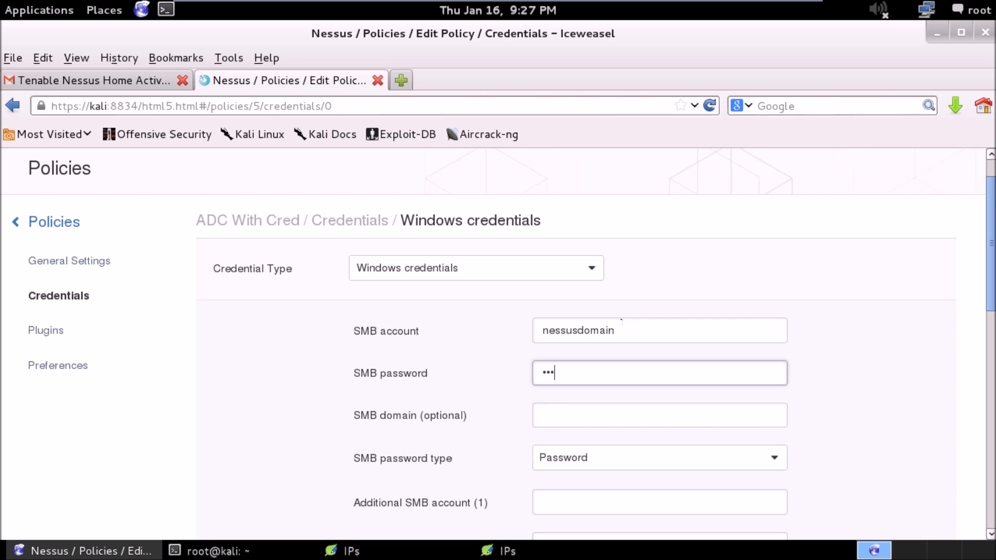
{"action": "type", "text": "****"}
{"action": "left_click_drag", "start_coordinate": [581, 372], "coordinate": [536, 366]}
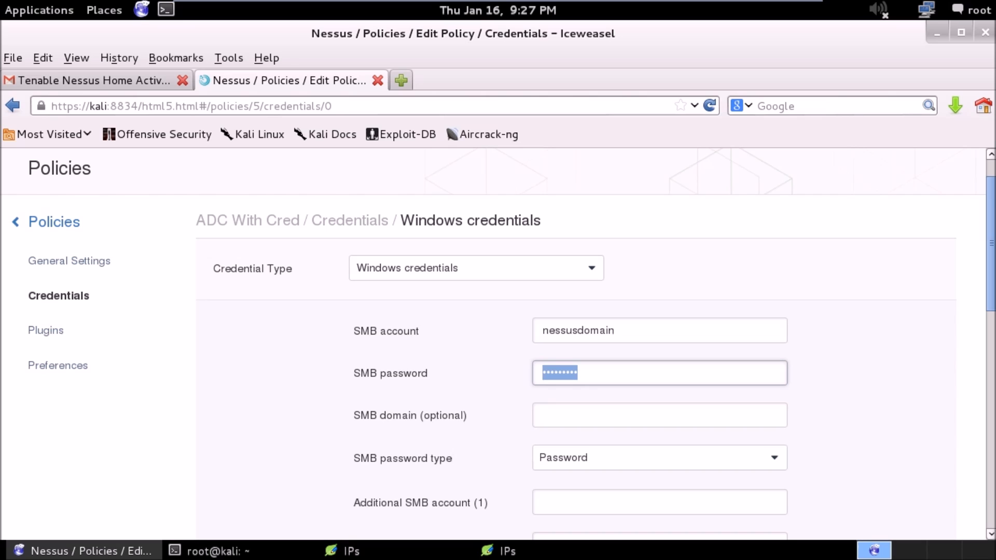
{"action": "type", "text": "•••"}
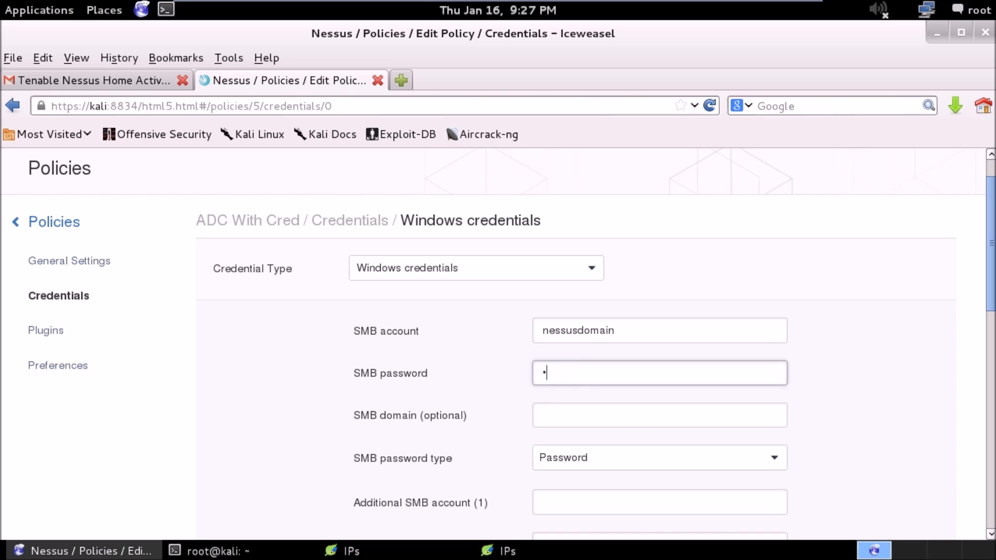
{"action": "type", "text": "••••••"}
{"action": "key", "text": "Tab"}
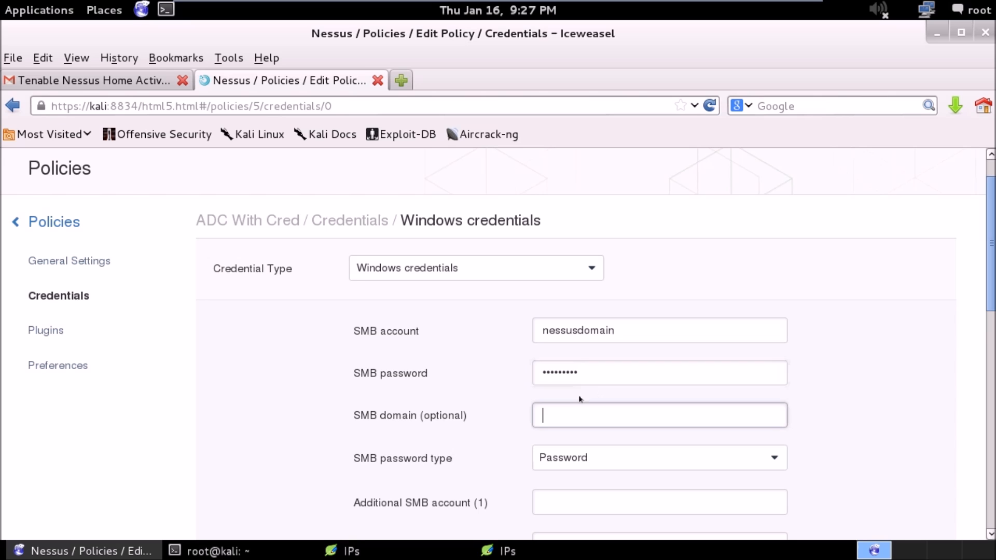
Fill in the account name and the password for additional SMB account (1).
{"action": "left_click_drag", "start_coordinate": [990, 265], "coordinate": [989, 328]}
{"action": "left_click", "coordinate": [756, 329]}
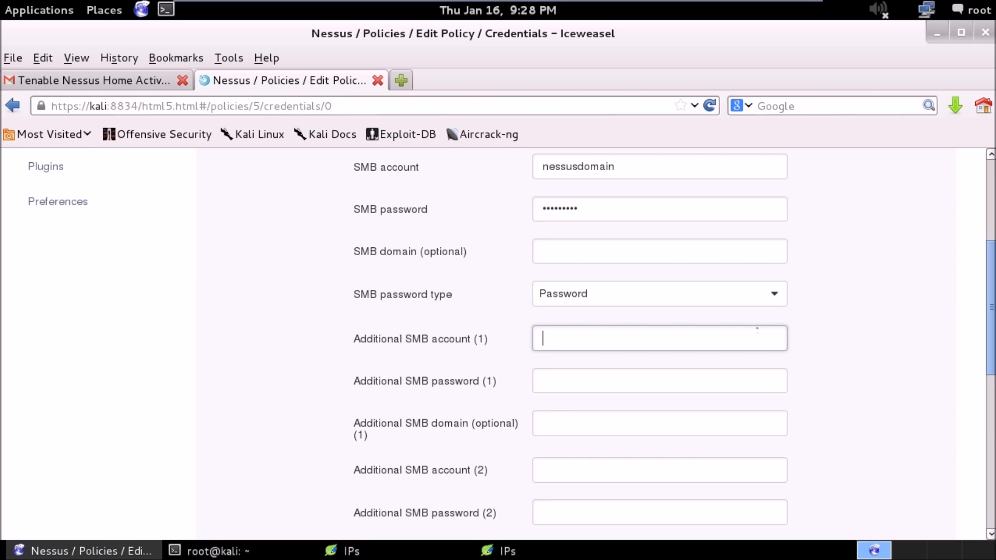
{"action": "left_click", "coordinate": [628, 293]}
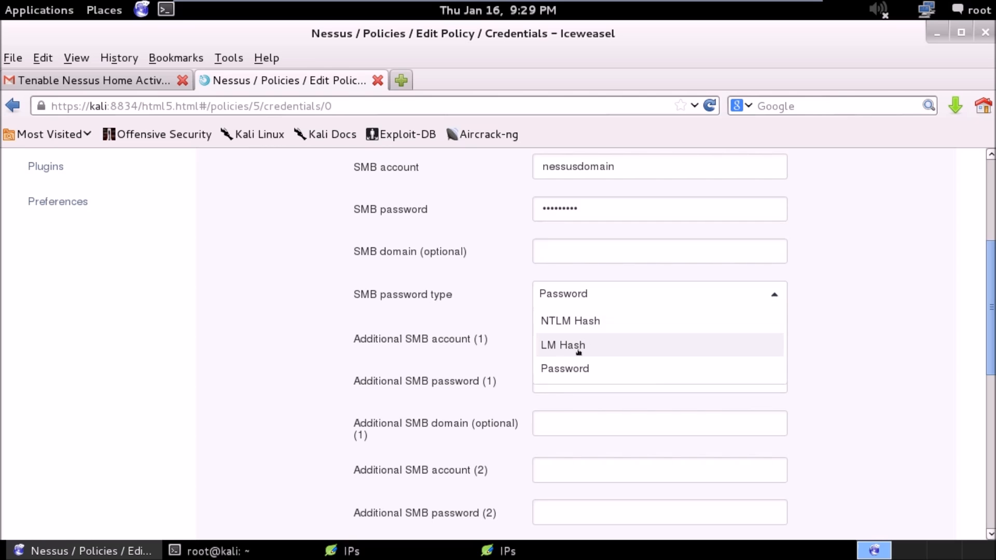
{"action": "left_click", "coordinate": [669, 396]}
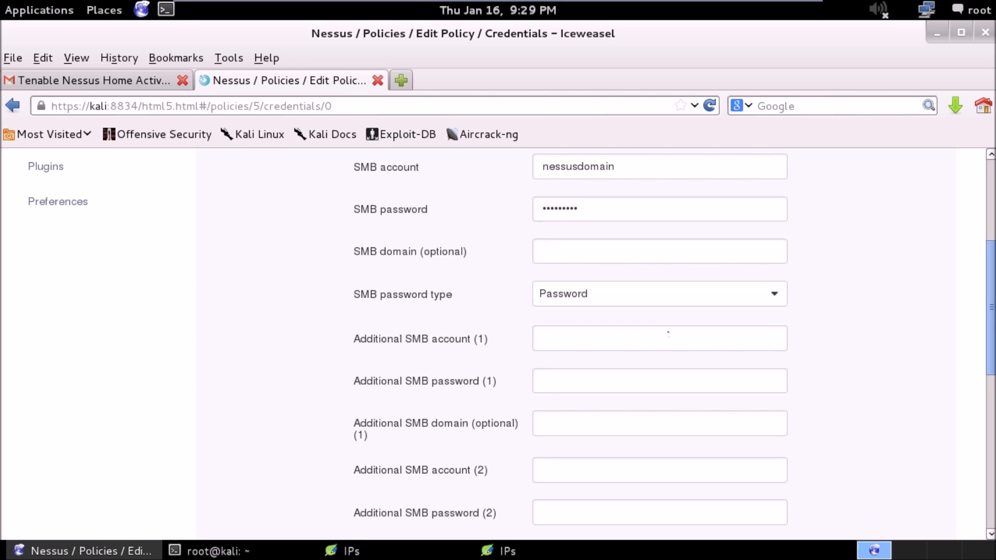
{"action": "left_click", "coordinate": [668, 334]}
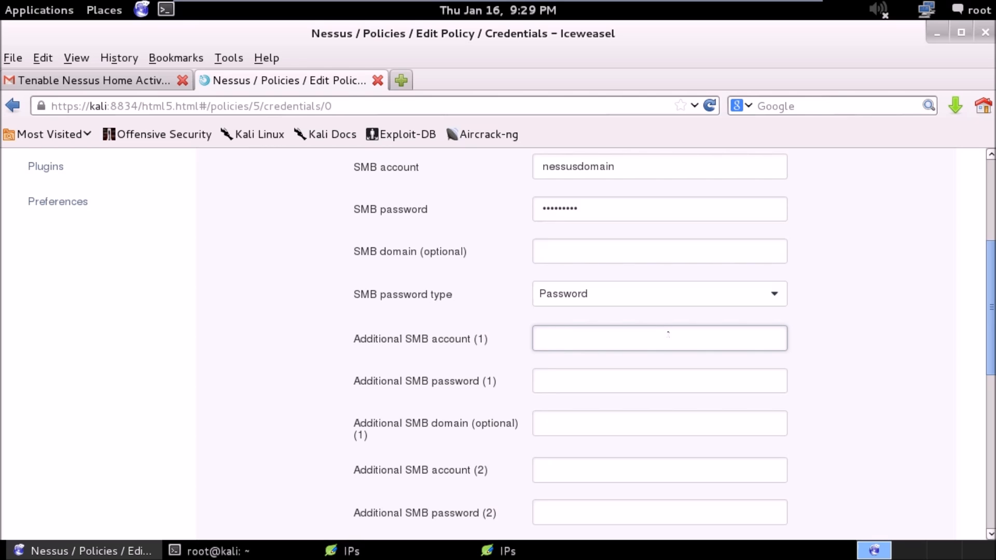
{"action": "type", "text": "adrian"}
{"action": "key", "text": "Tab"}
{"action": "type", "text": "••••••••••"}
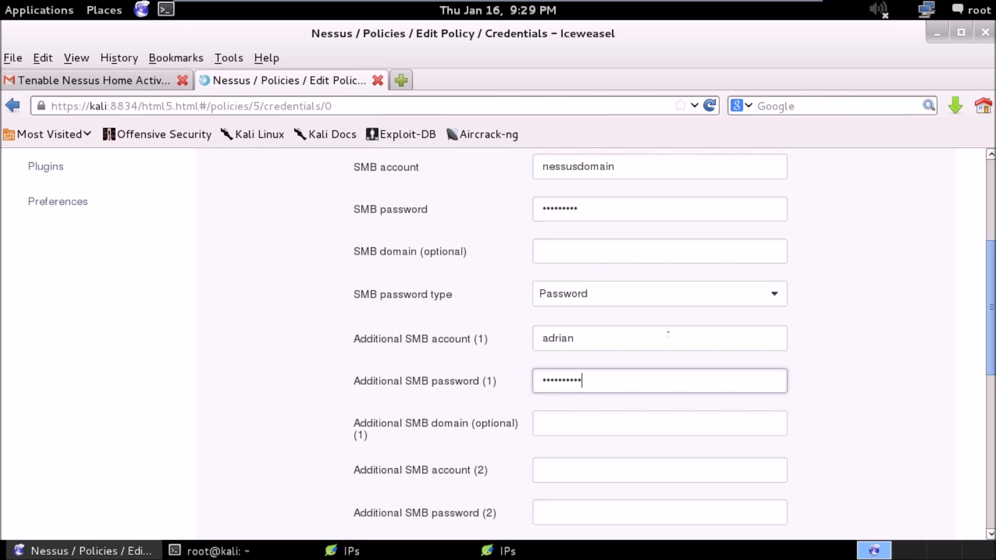
Switch the credential type to SSH settings and set the SSH user name to nessus.
{"action": "left_click_drag", "start_coordinate": [990, 282], "coordinate": [990, 228]}
{"action": "left_click", "coordinate": [537, 236]}
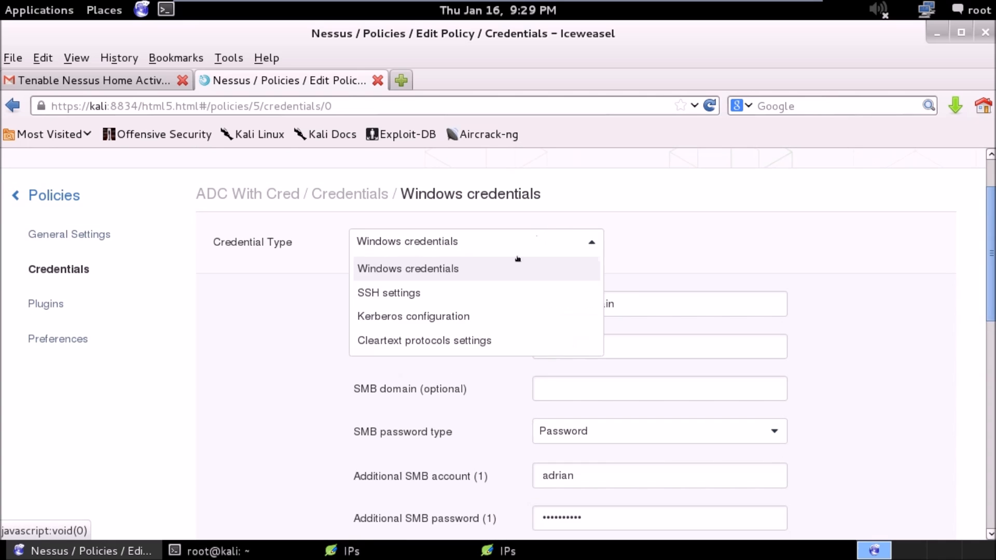
{"action": "left_click", "coordinate": [498, 293]}
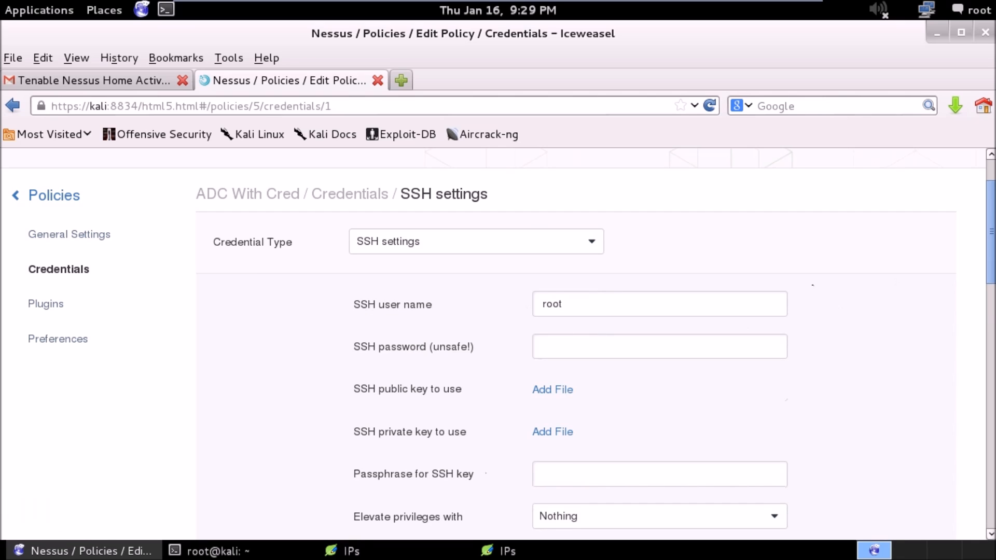
{"action": "left_click", "coordinate": [614, 306]}
{"action": "double_click", "coordinate": [603, 306]}
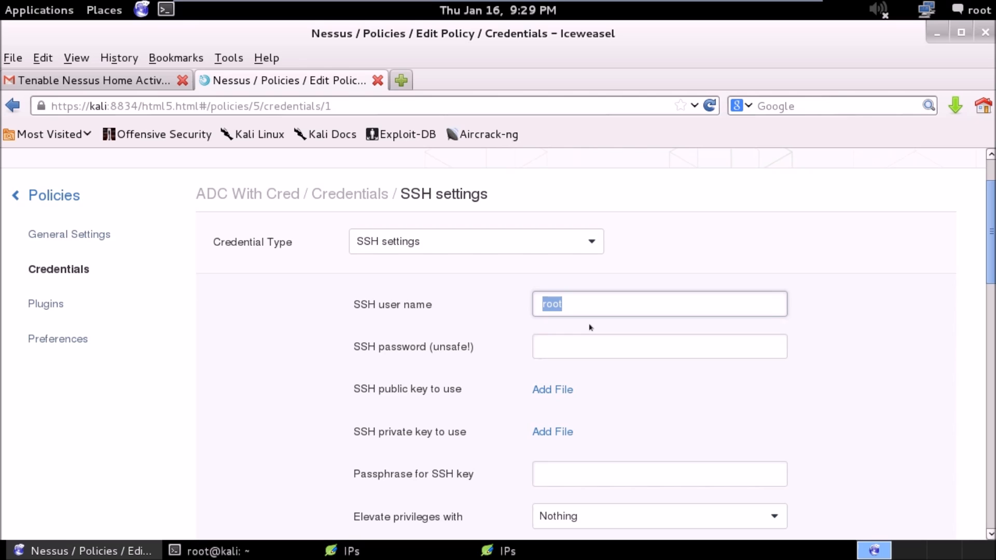
{"action": "type", "text": "nessus"}
{"action": "left_click", "coordinate": [611, 346]}
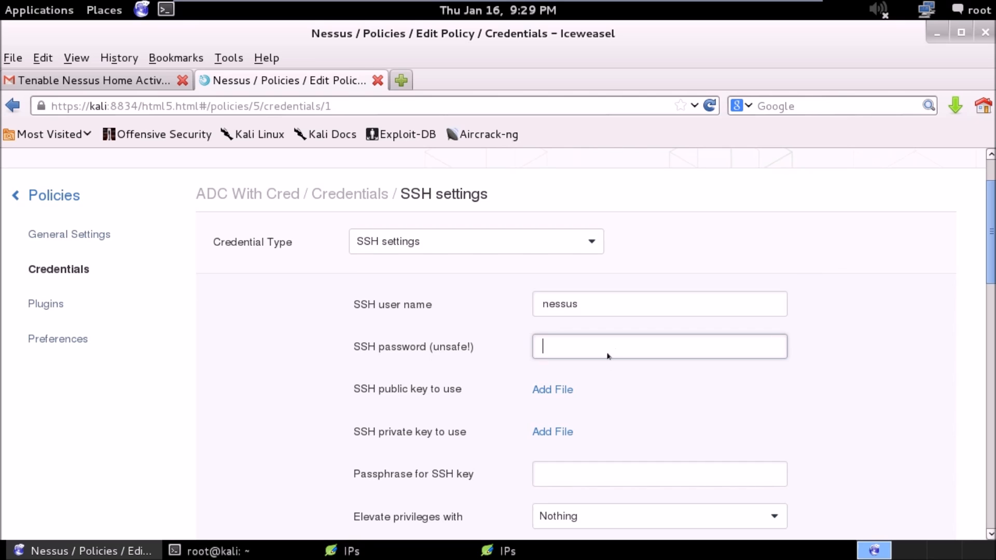
Upload id_dsa.pub from root's hidden .ssh folder as the SSH public key and id_dsa as the SSH private key.
{"action": "left_click", "coordinate": [548, 391]}
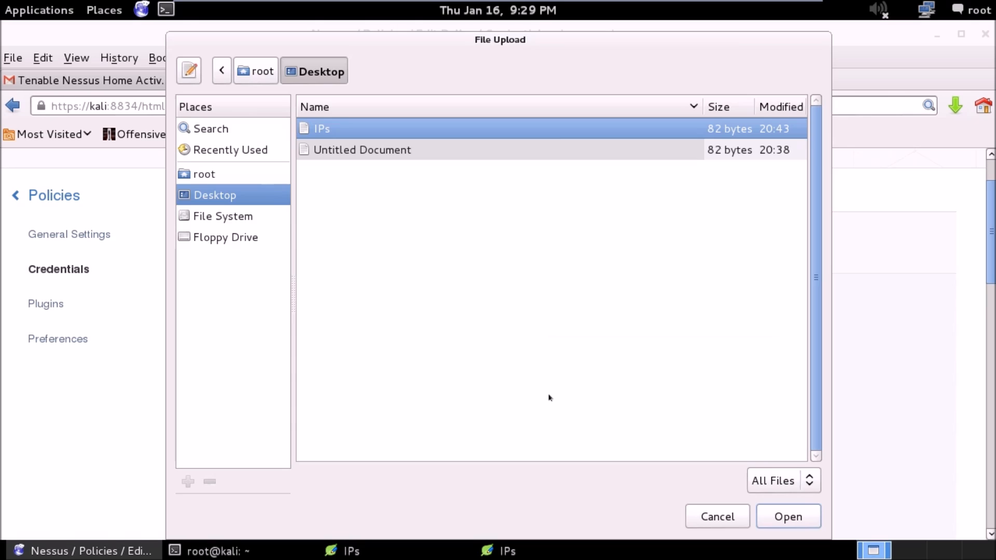
{"action": "left_click", "coordinate": [224, 179]}
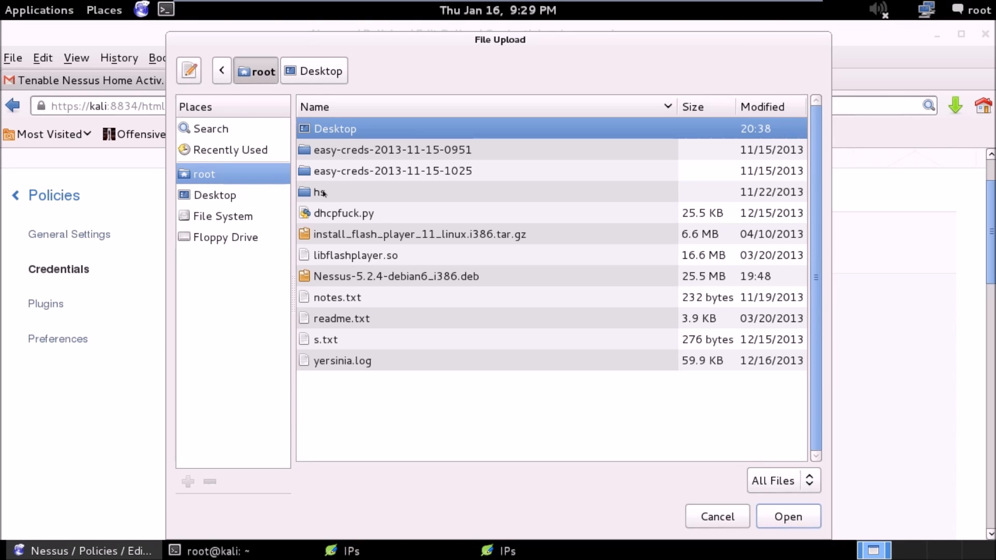
{"action": "right_click", "coordinate": [365, 403]}
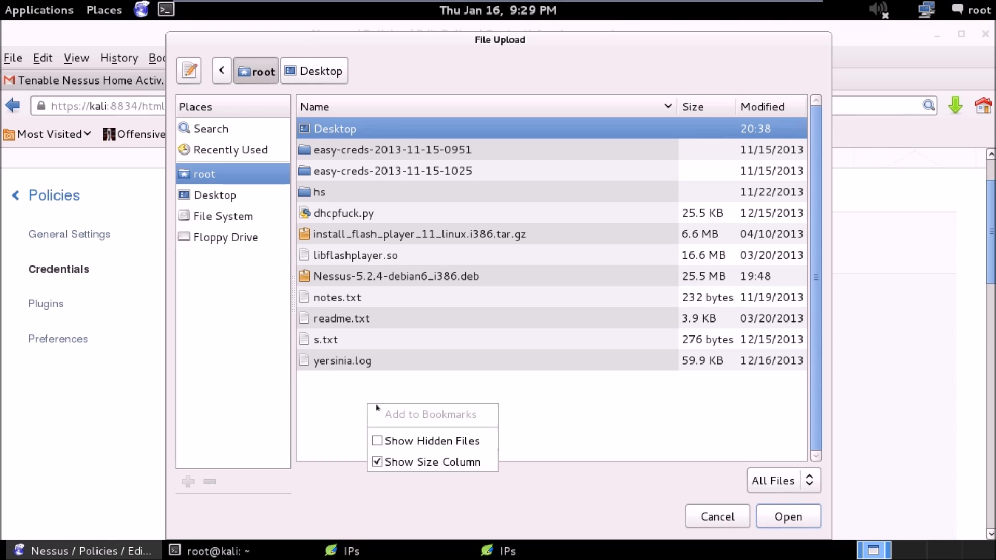
{"action": "left_click", "coordinate": [420, 441]}
{"action": "left_click", "coordinate": [396, 370]}
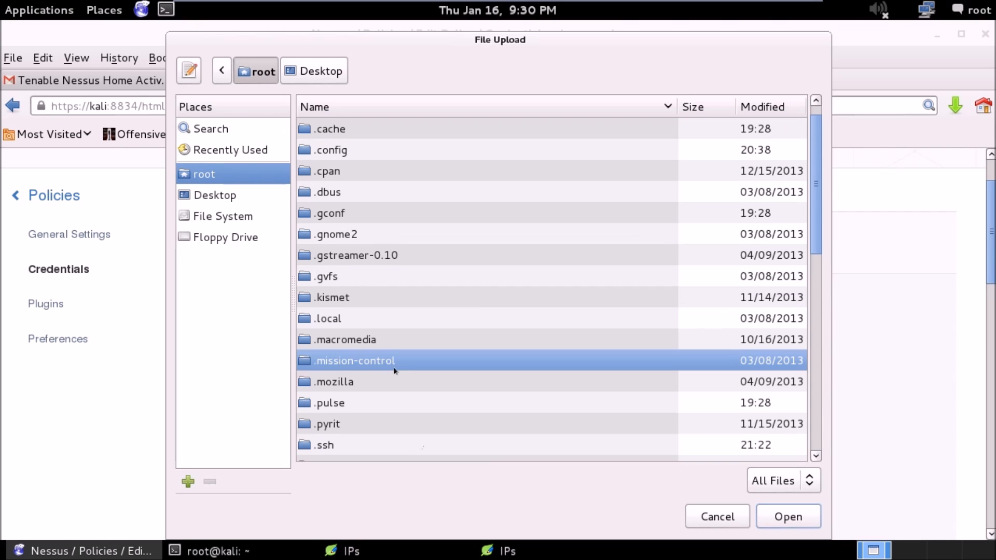
{"action": "double_click", "coordinate": [324, 443]}
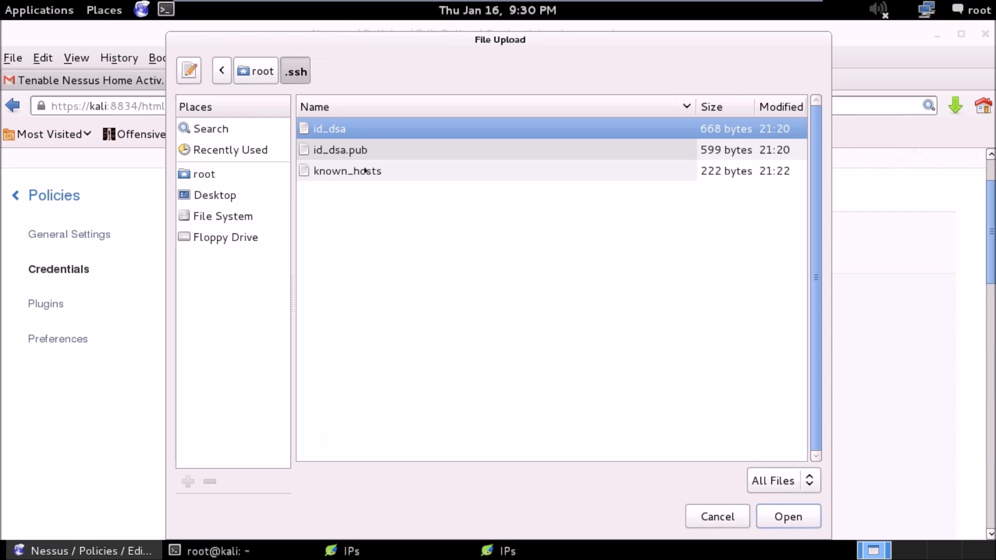
{"action": "double_click", "coordinate": [363, 151]}
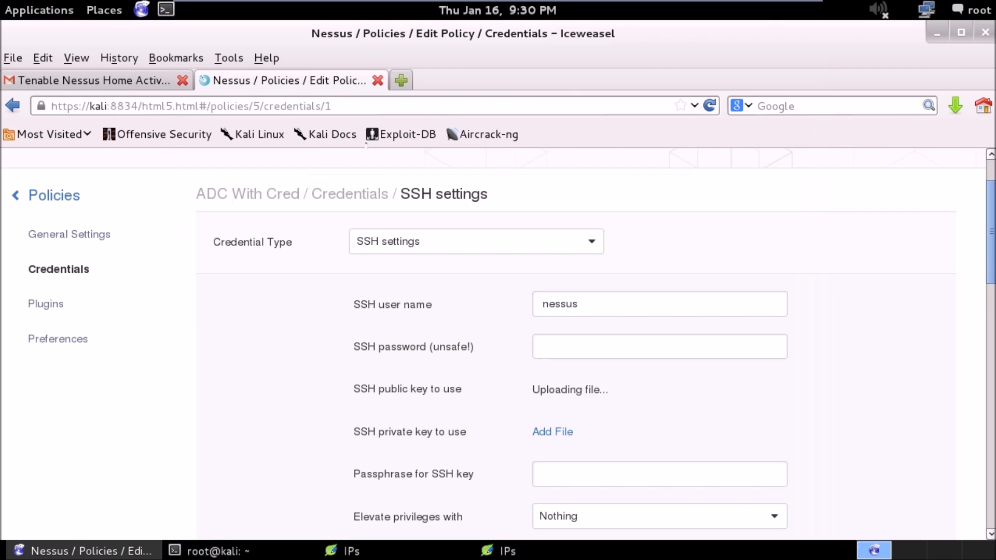
{"action": "left_click", "coordinate": [551, 434]}
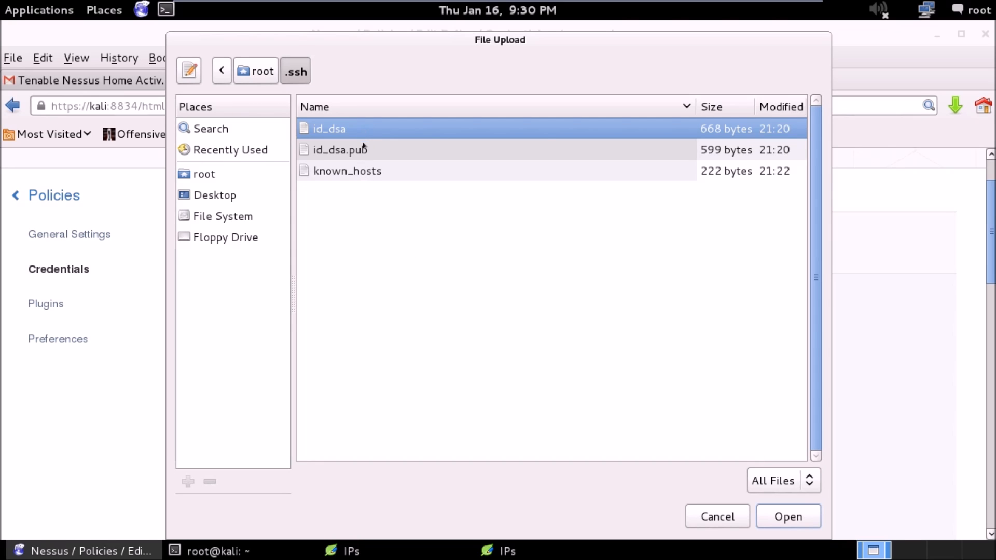
{"action": "double_click", "coordinate": [372, 129]}
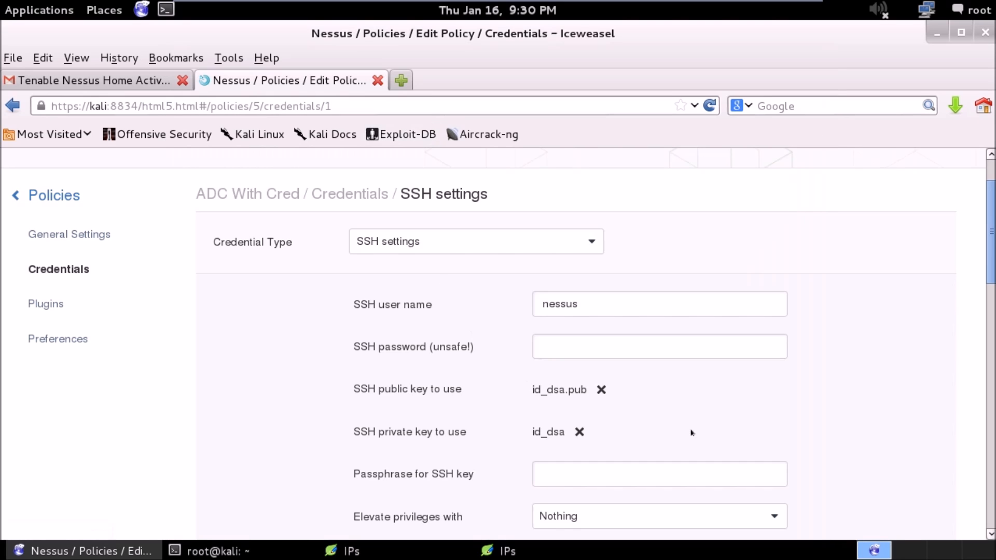
Clear the escalation account in the SSH settings, leaving the SSH key passphrase empty.
{"action": "left_click_drag", "start_coordinate": [987, 254], "coordinate": [989, 386]}
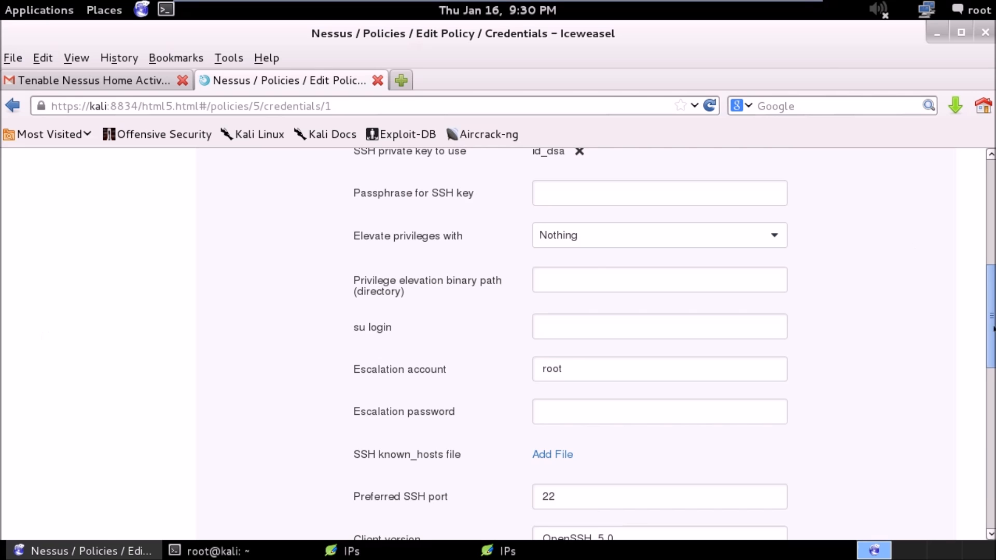
{"action": "left_click_drag", "start_coordinate": [983, 336], "coordinate": [985, 289]}
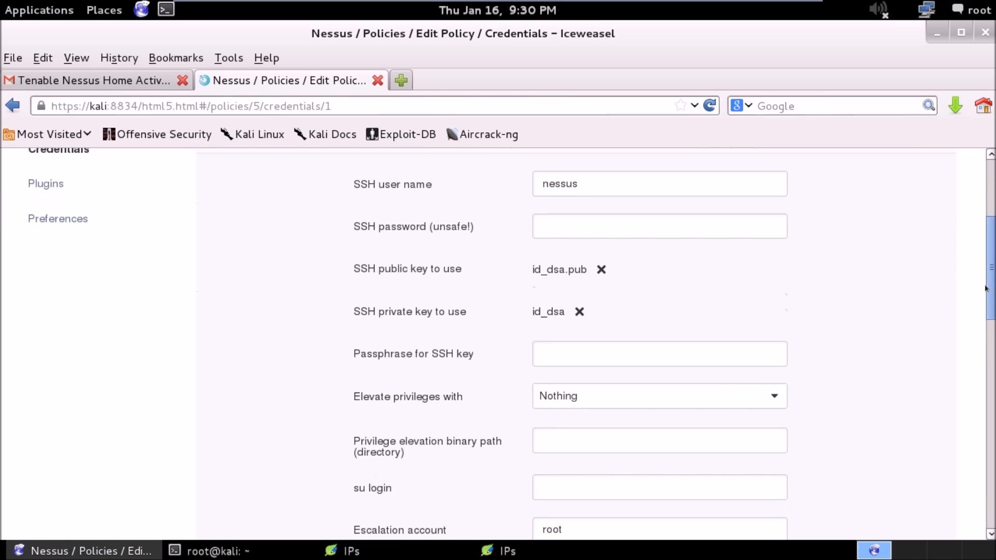
{"action": "left_click", "coordinate": [596, 355]}
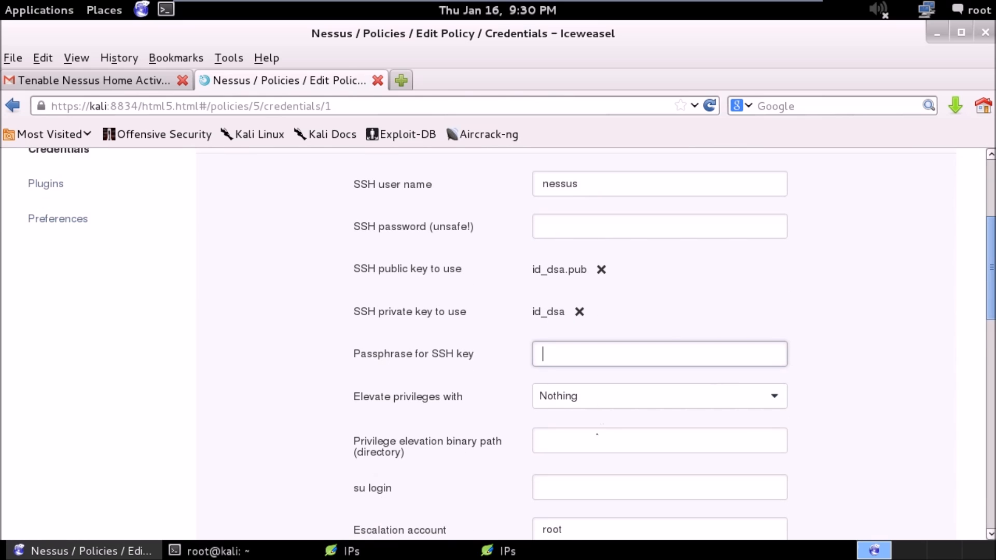
{"action": "left_click_drag", "start_coordinate": [987, 256], "coordinate": [984, 276]}
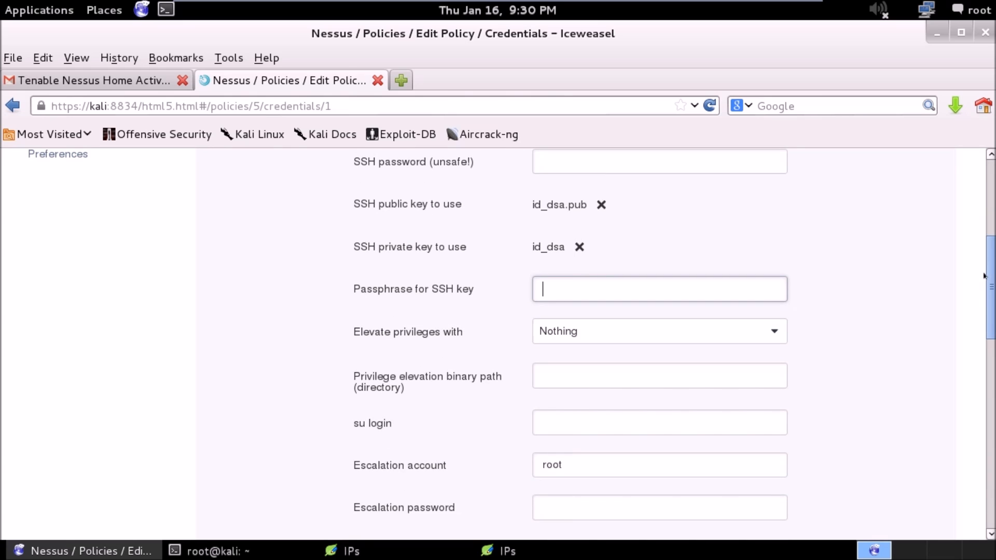
{"action": "left_click_drag", "start_coordinate": [984, 275], "coordinate": [984, 282]}
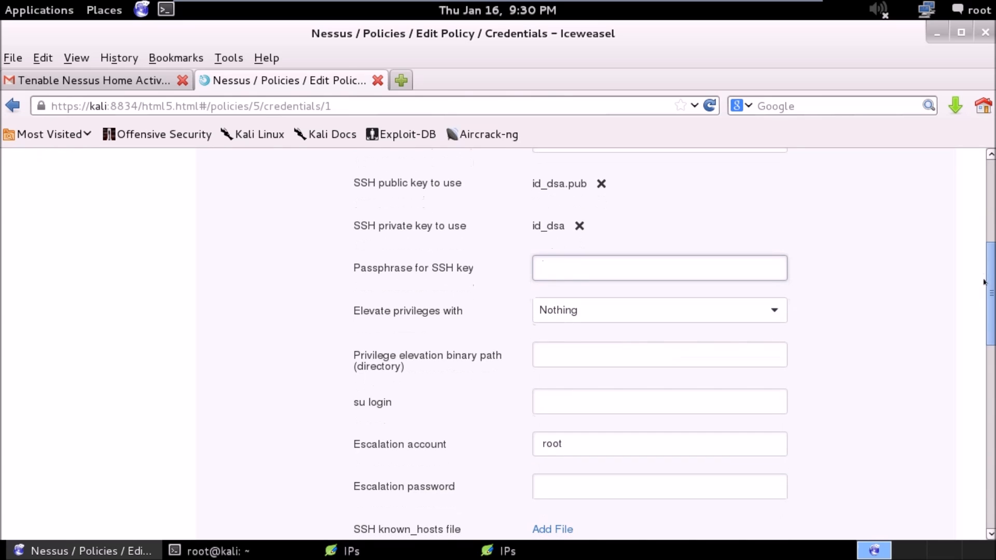
{"action": "left_click", "coordinate": [597, 442]}
{"action": "left_click_drag", "start_coordinate": [597, 442], "coordinate": [488, 448]}
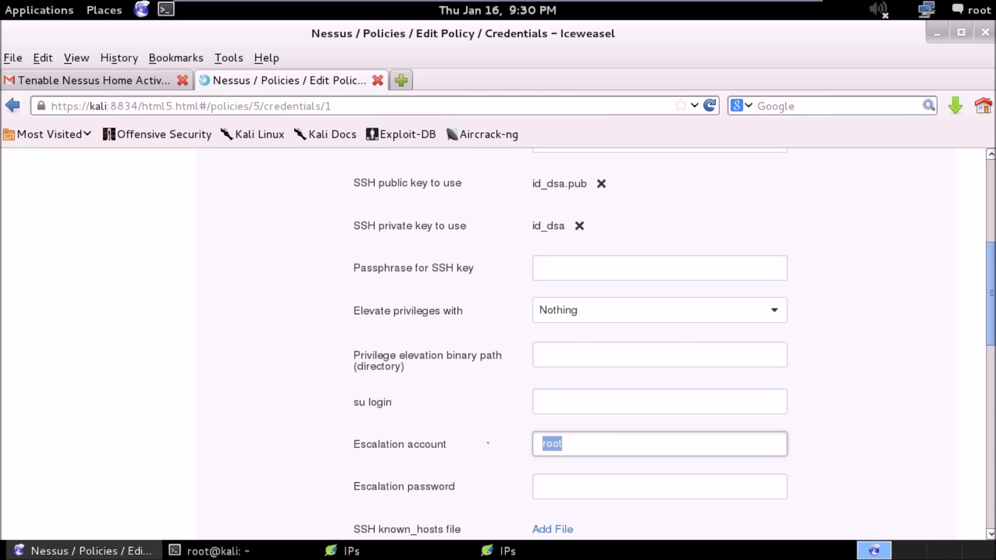
{"action": "key", "text": "BackSpace"}
Fill in the escalation password in the SSH settings.
{"action": "left_click", "coordinate": [578, 480]}
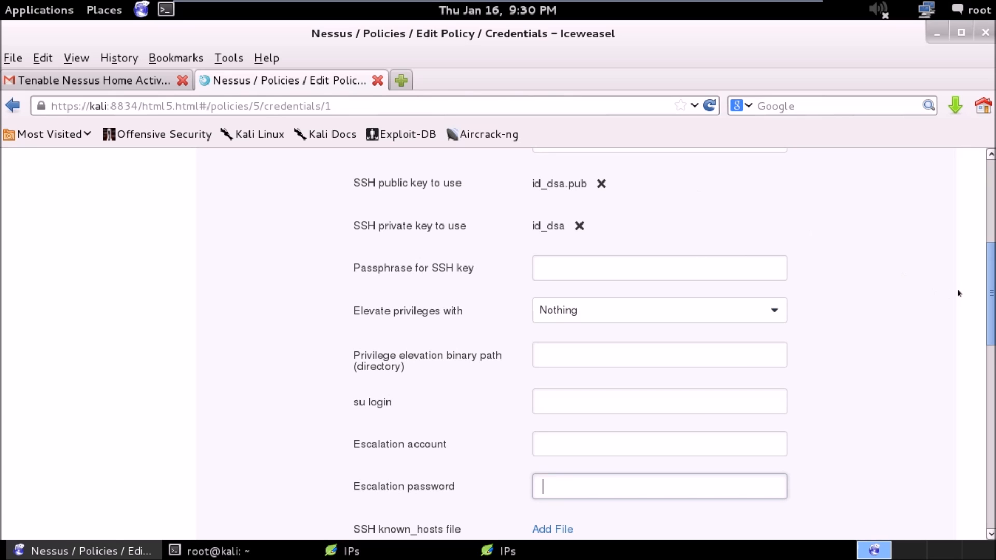
{"action": "scroll", "coordinate": [829, 301], "scroll_direction": "up", "scroll_amount": 3}
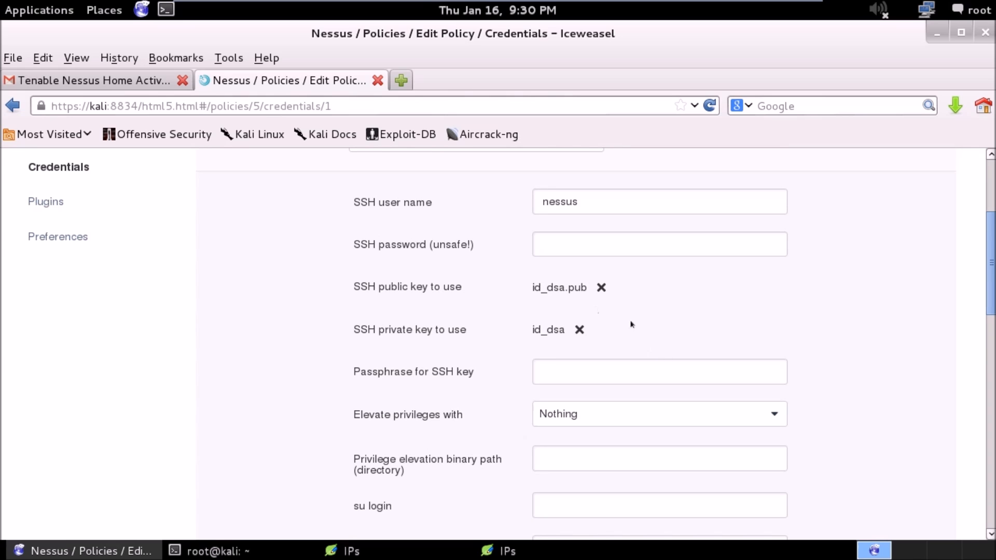
{"action": "left_click_drag", "start_coordinate": [991, 250], "coordinate": [987, 274]}
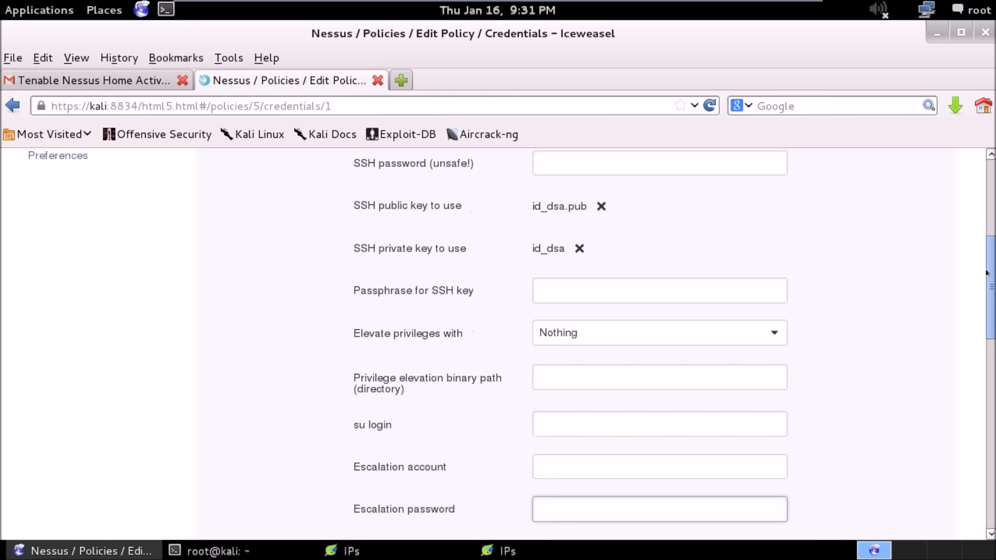
{"action": "left_click_drag", "start_coordinate": [987, 274], "coordinate": [981, 299]}
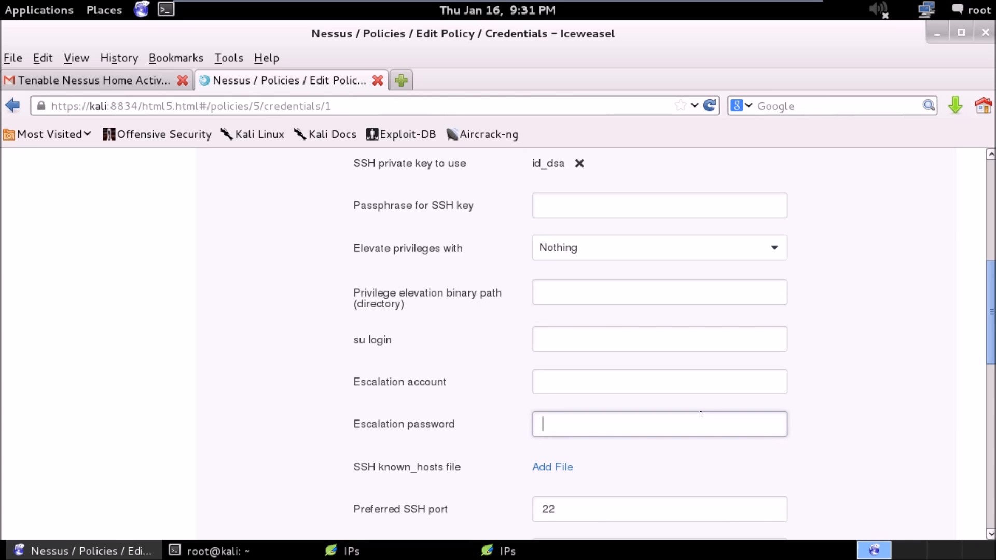
{"action": "key", "text": "BackSpace"}
{"action": "key", "text": "BackSpace"}
Set additional SSH user name (1) to msfadmin and fill in additional SSH password (1).
{"action": "left_click_drag", "start_coordinate": [992, 305], "coordinate": [985, 377]}
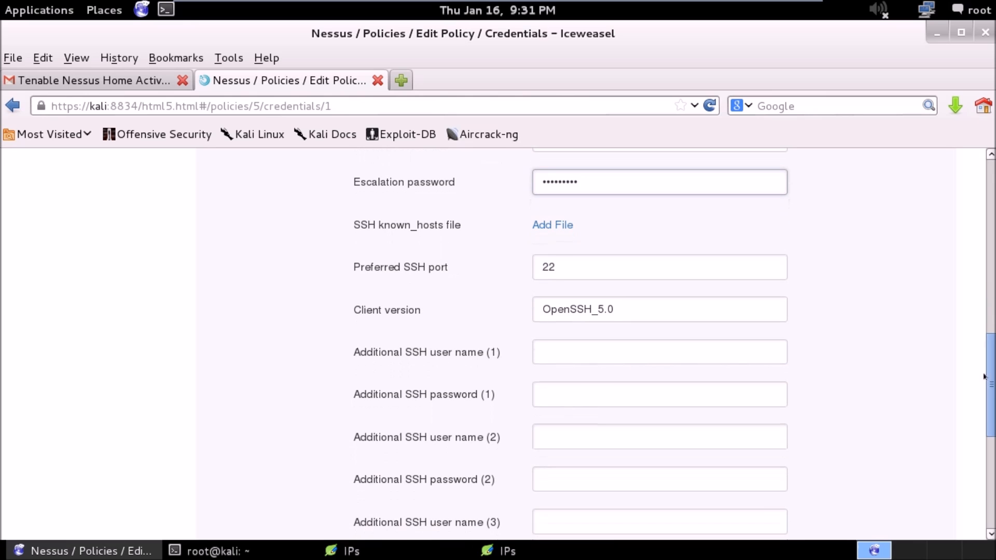
{"action": "left_click", "coordinate": [683, 354]}
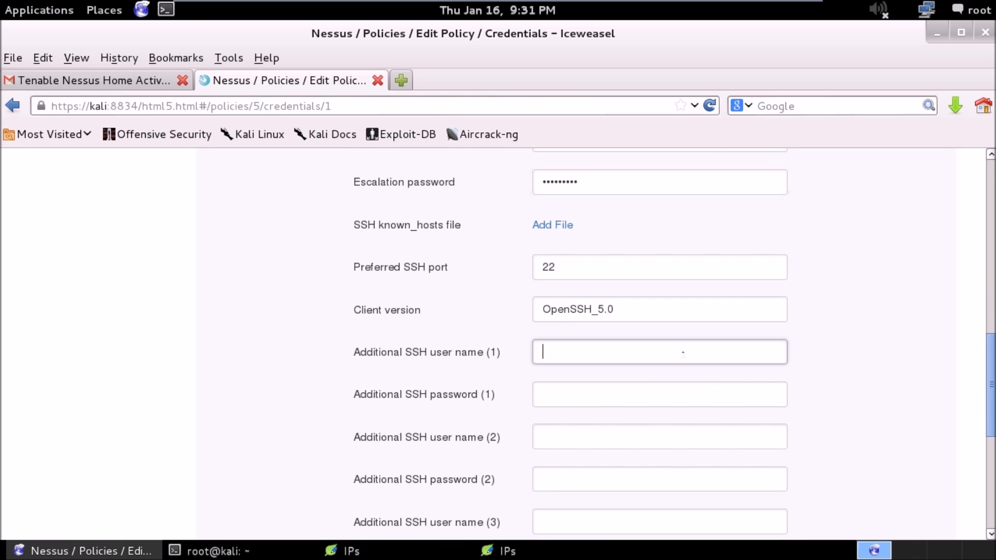
{"action": "type", "text": "msfadmin"}
{"action": "key", "text": "Tab"}
{"action": "type", "text": "msfadmi"}
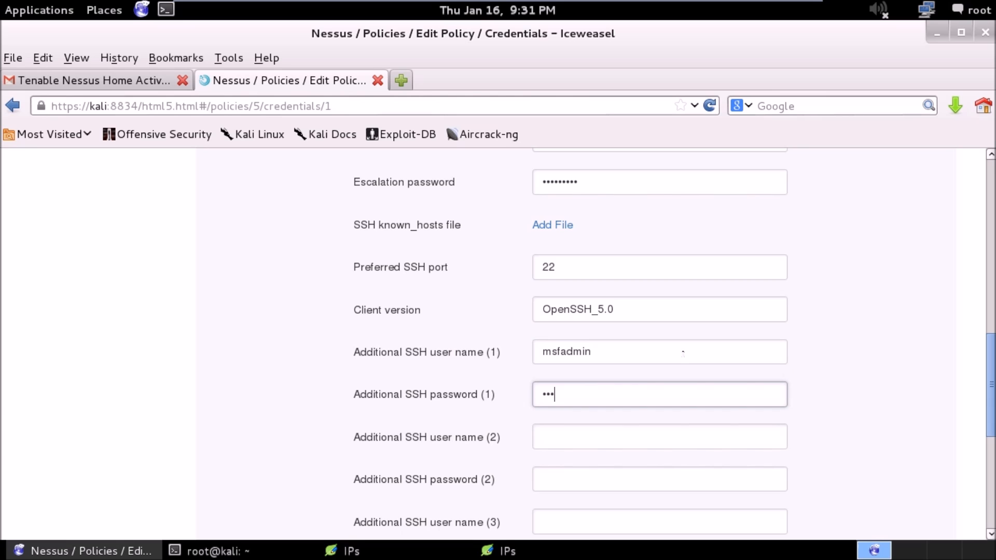
{"action": "key", "text": "BackSpace"}
{"action": "key", "text": "BackSpace"}
{"action": "key", "text": "BackSpace"}
{"action": "key", "text": "BackSpace"}
{"action": "key", "text": "BackSpace"}
{"action": "key", "text": "BackSpace"}
{"action": "key", "text": "BackSpace"}
{"action": "type", "text": "msfadmin"}
Set the SSH settings to elevate privileges with sudo.
{"action": "left_click_drag", "start_coordinate": [987, 361], "coordinate": [959, 185]}
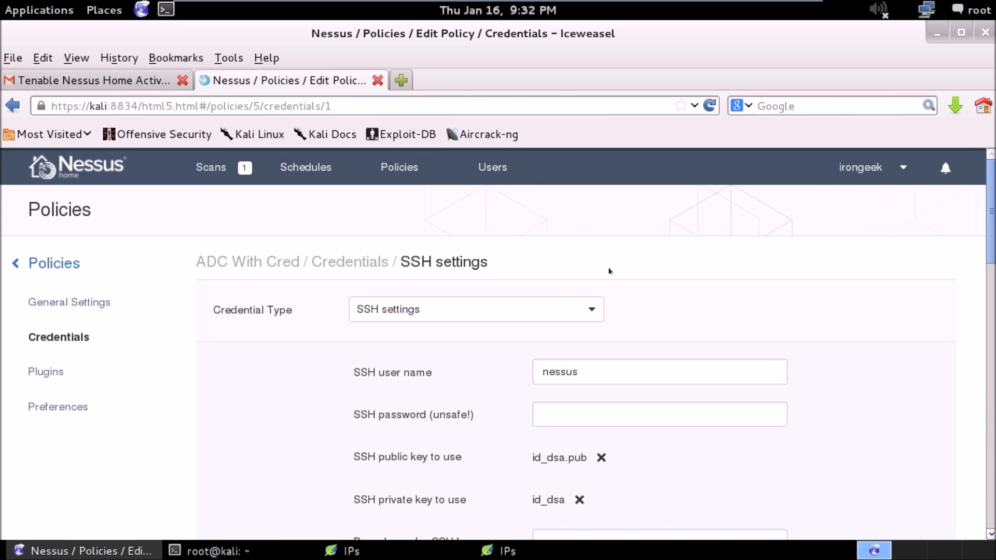
{"action": "left_click", "coordinate": [555, 303]}
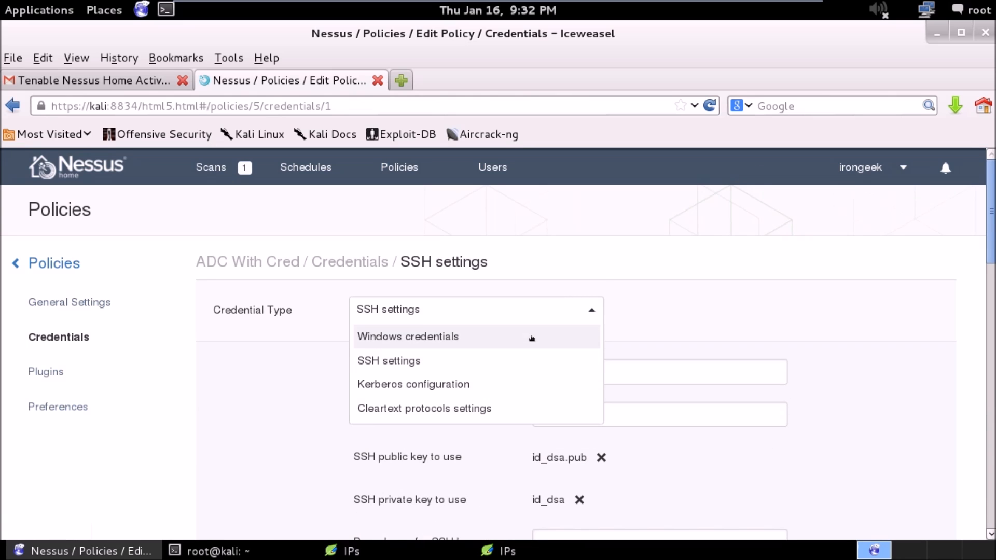
{"action": "left_click", "coordinate": [520, 354]}
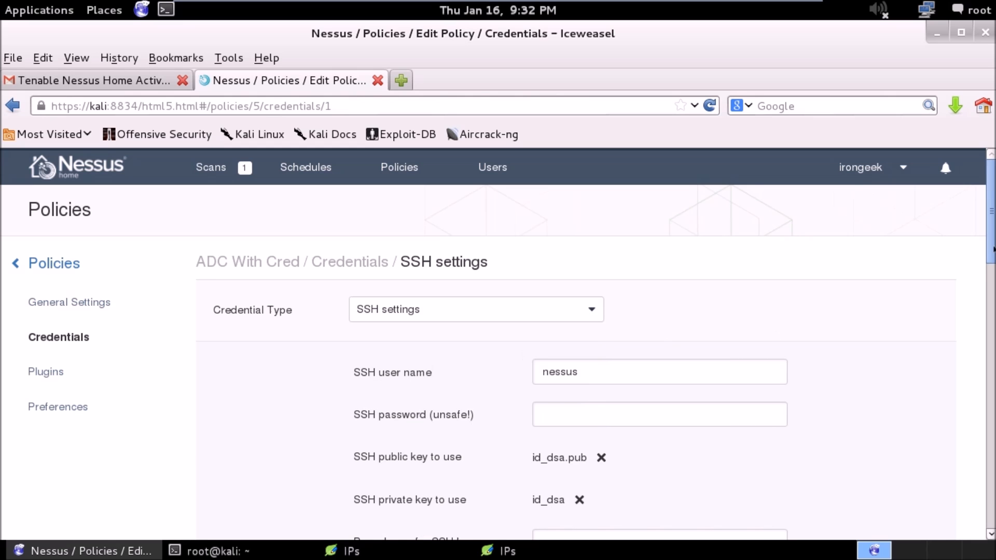
{"action": "left_click_drag", "start_coordinate": [993, 256], "coordinate": [992, 344]}
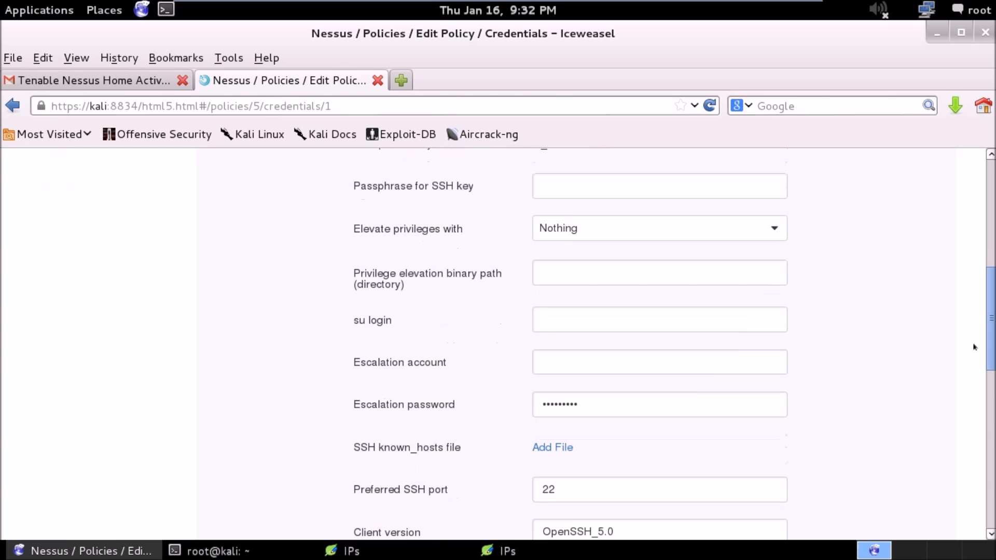
{"action": "left_click", "coordinate": [588, 400]}
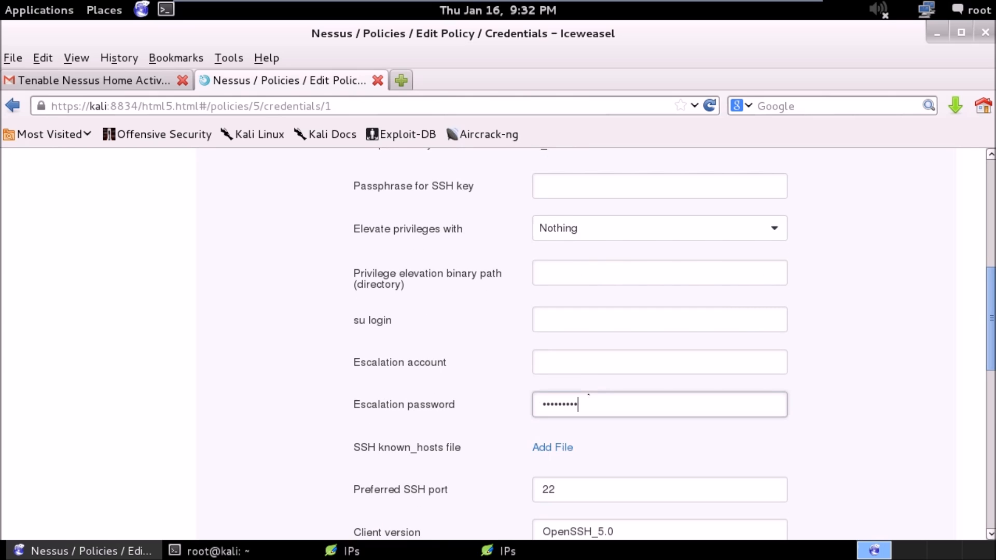
{"action": "left_click", "coordinate": [687, 229]}
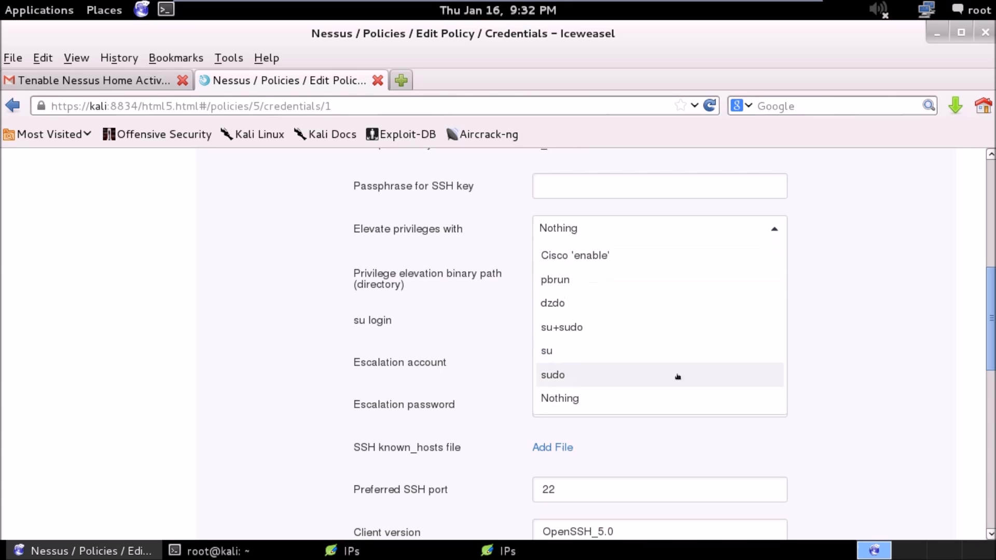
{"action": "left_click", "coordinate": [586, 370]}
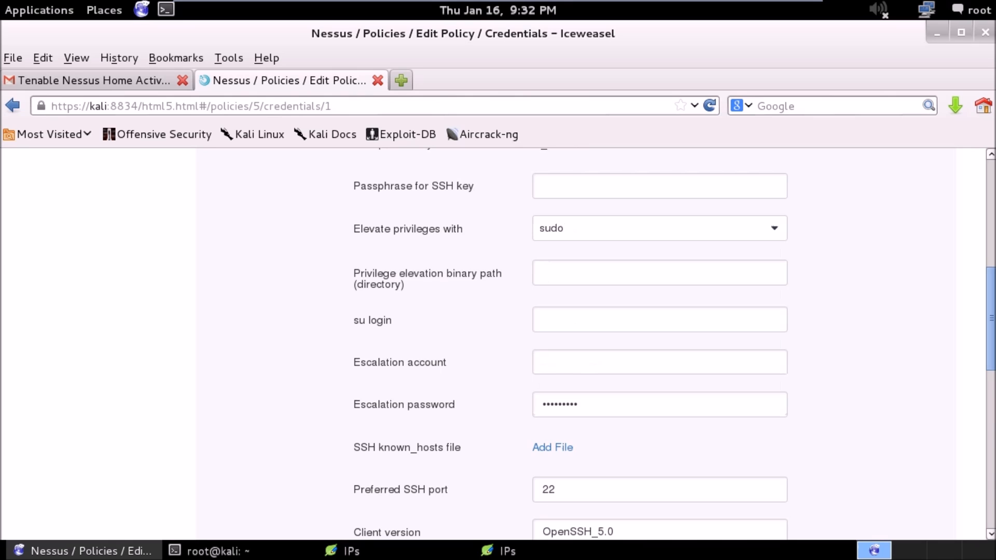
Switch the credential type to Windows credentials and review the SMB accounts and authentication options.
{"action": "left_click_drag", "start_coordinate": [987, 291], "coordinate": [987, 204]}
{"action": "left_click", "coordinate": [549, 243]}
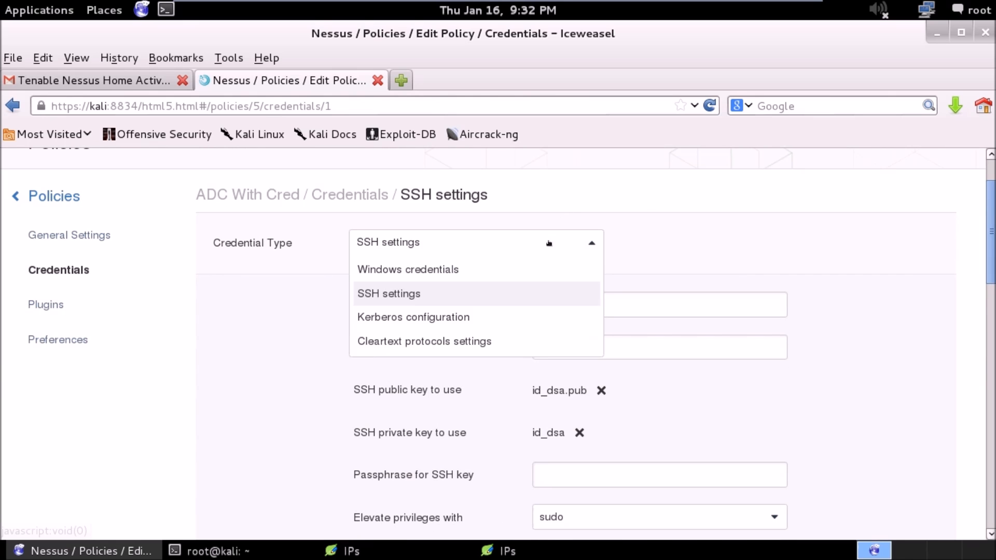
{"action": "left_click", "coordinate": [519, 270]}
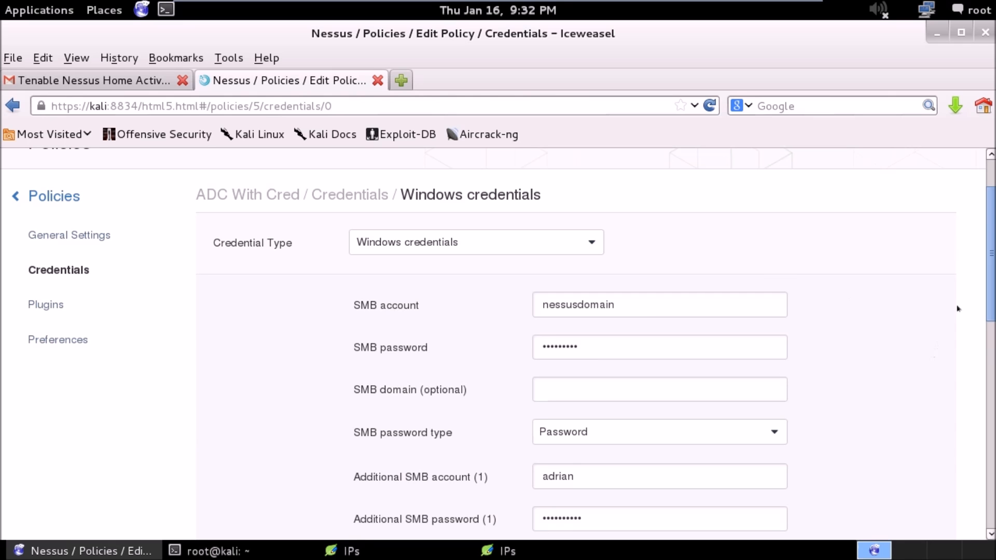
{"action": "left_click_drag", "start_coordinate": [986, 280], "coordinate": [955, 491]}
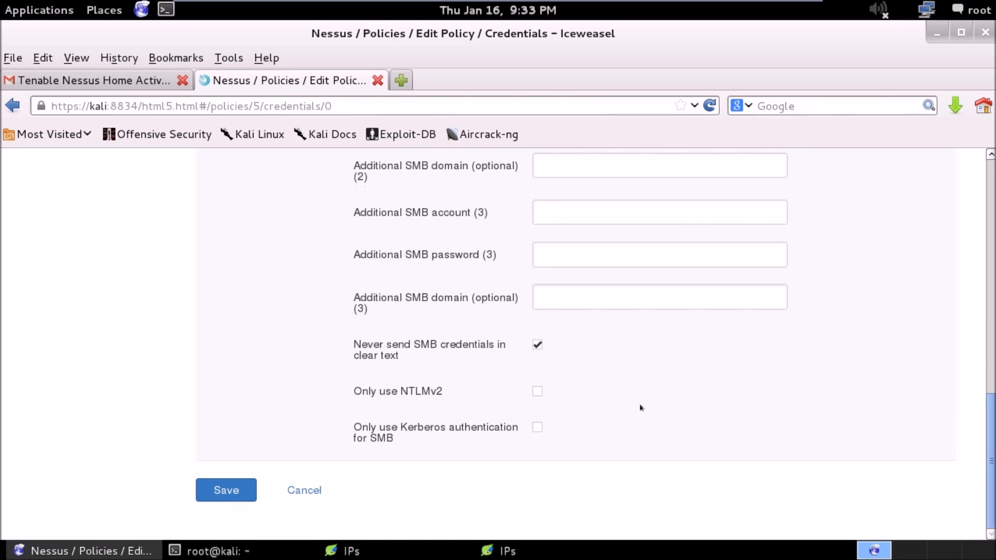
{"action": "left_click_drag", "start_coordinate": [992, 432], "coordinate": [984, 277]}
{"action": "left_click_drag", "start_coordinate": [984, 338], "coordinate": [958, 193]}
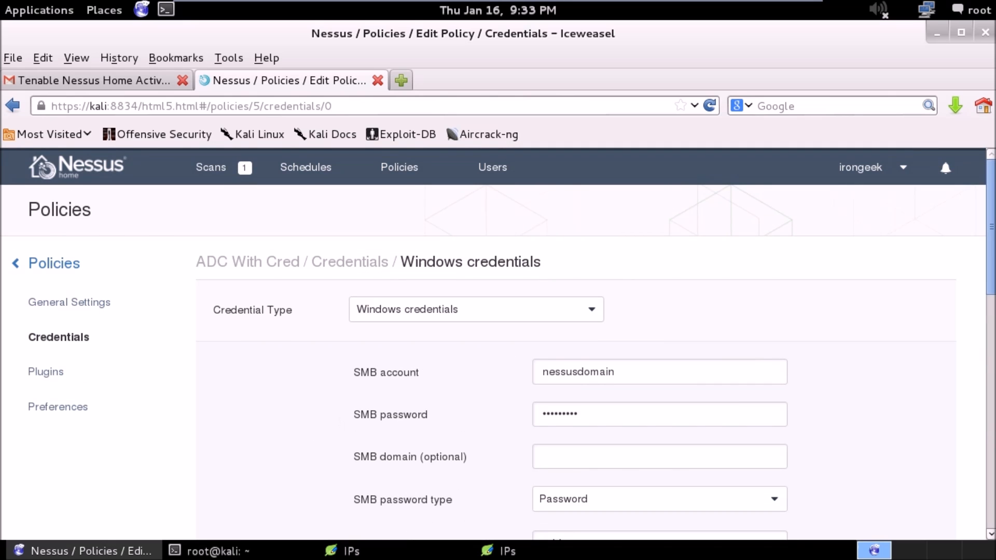
Enable the Brute force attacks family in the policy's plugins and open its plugin list.
{"action": "left_click", "coordinate": [30, 369]}
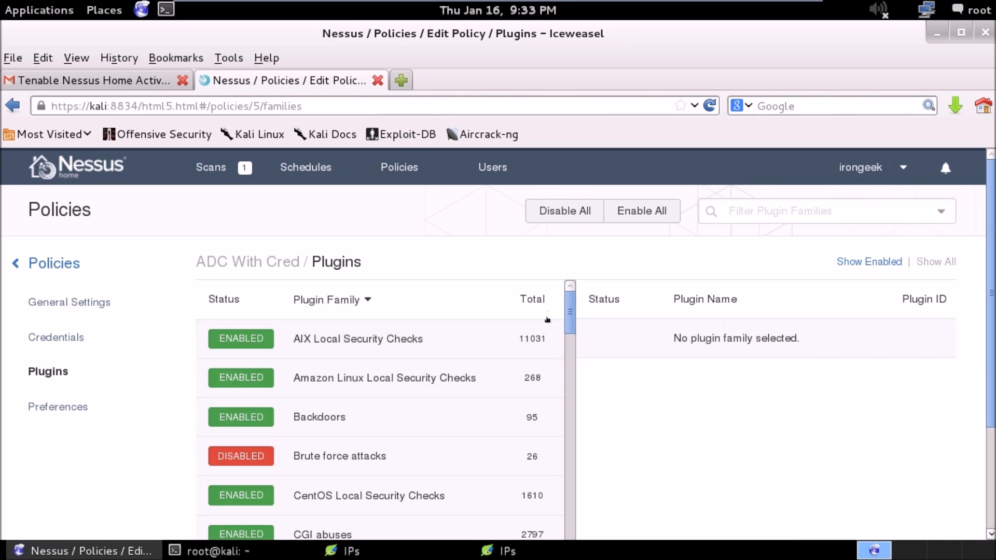
{"action": "scroll", "coordinate": [569, 316], "scroll_direction": "down", "scroll_amount": 1}
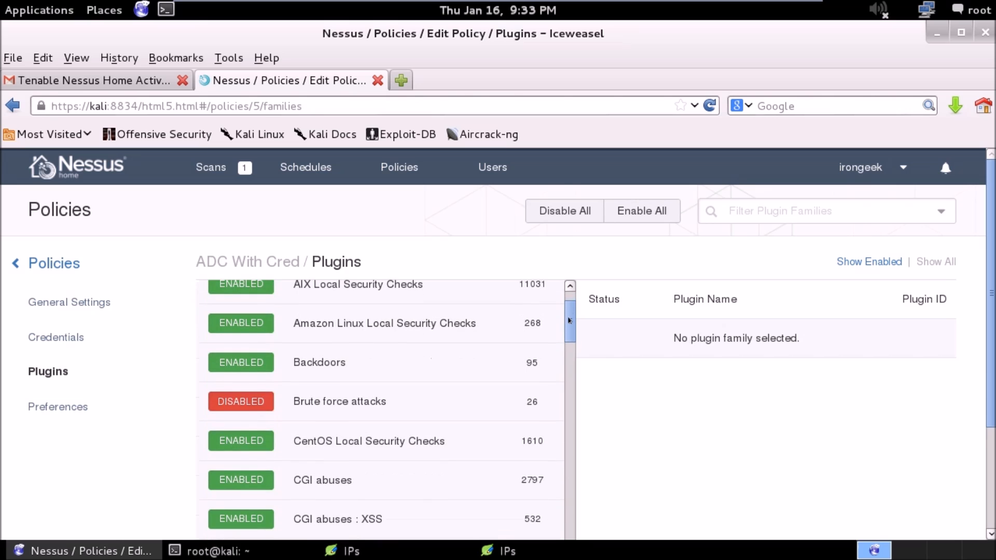
{"action": "left_click", "coordinate": [238, 402]}
{"action": "left_click", "coordinate": [237, 402]}
{"action": "left_click", "coordinate": [255, 406]}
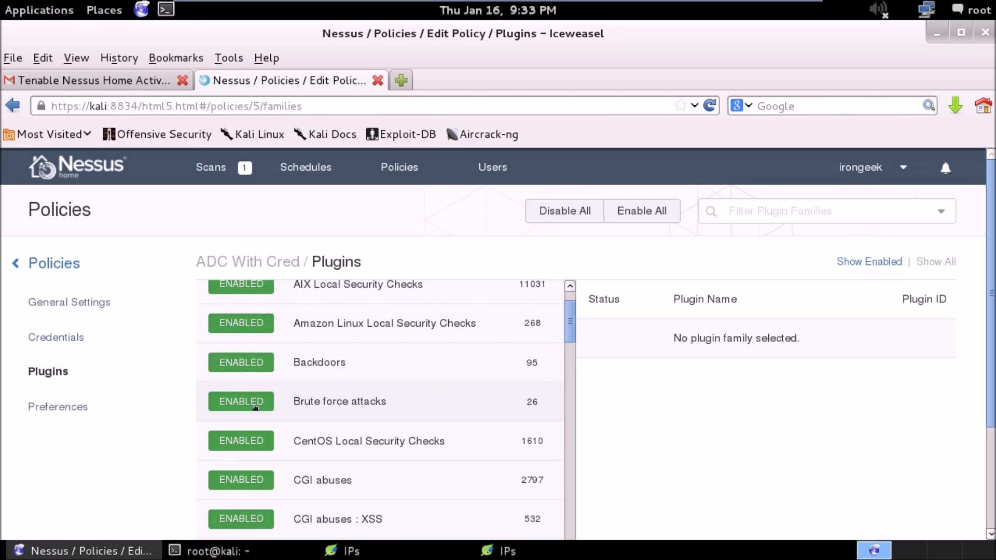
{"action": "left_click", "coordinate": [385, 398]}
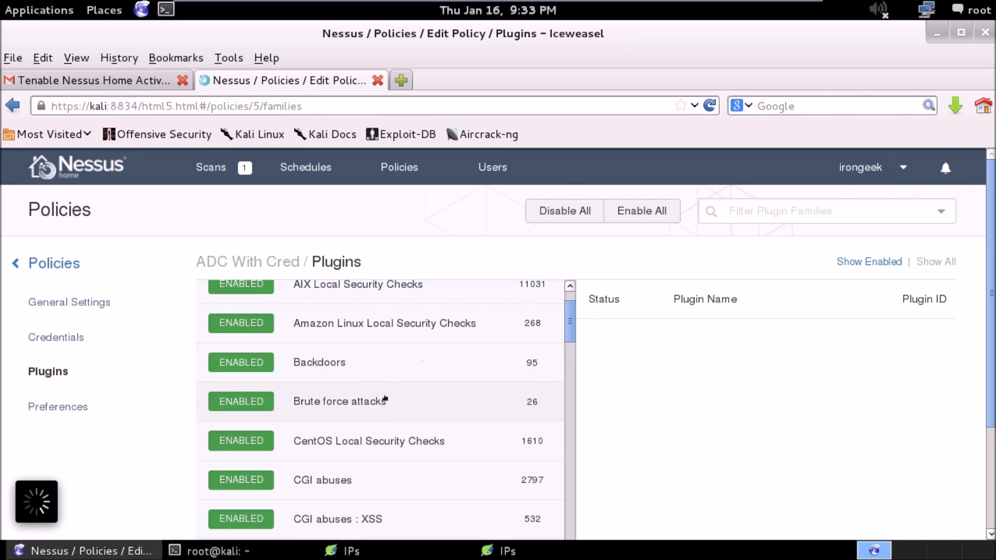
Disable the Hydra Error Summary plugin, and then the entire Brute force attacks family in the ADC With Cred policy.
{"action": "left_click", "coordinate": [612, 370]}
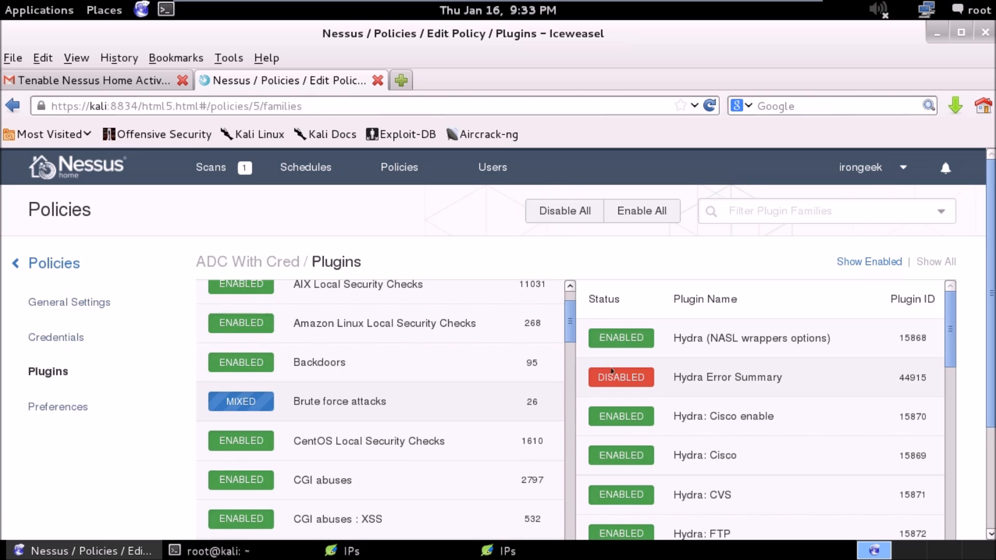
{"action": "left_click", "coordinate": [242, 404]}
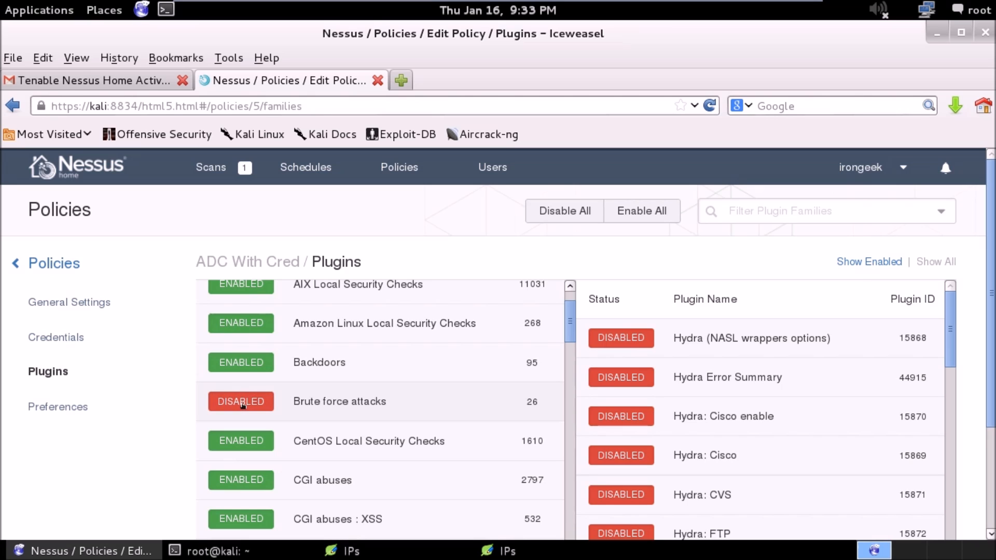
{"action": "scroll", "coordinate": [569, 316], "scroll_direction": "down", "scroll_amount": 1}
{"action": "left_click_drag", "start_coordinate": [569, 316], "coordinate": [564, 296]}
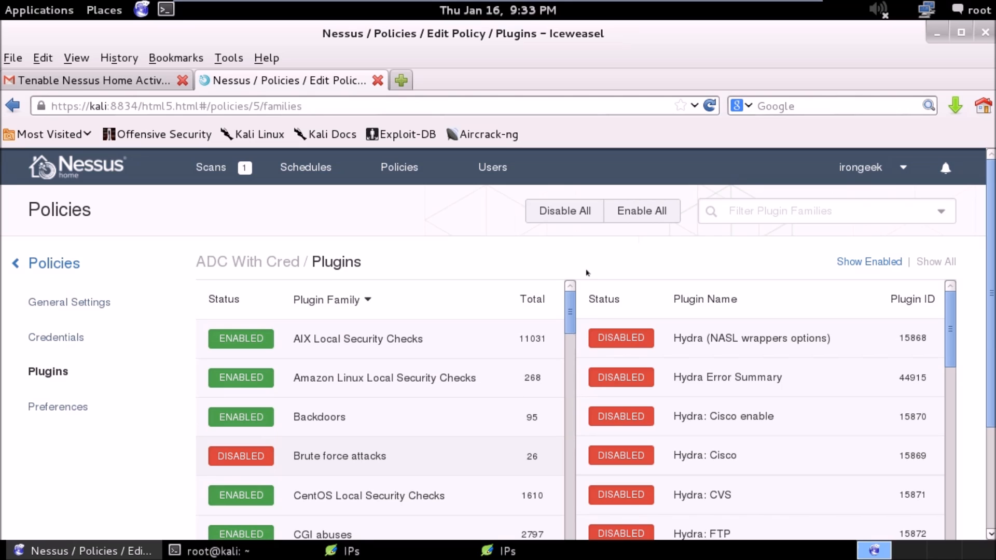
Save the ADC With Cred policy and go to the list of scans.
{"action": "left_click_drag", "start_coordinate": [988, 215], "coordinate": [993, 349]}
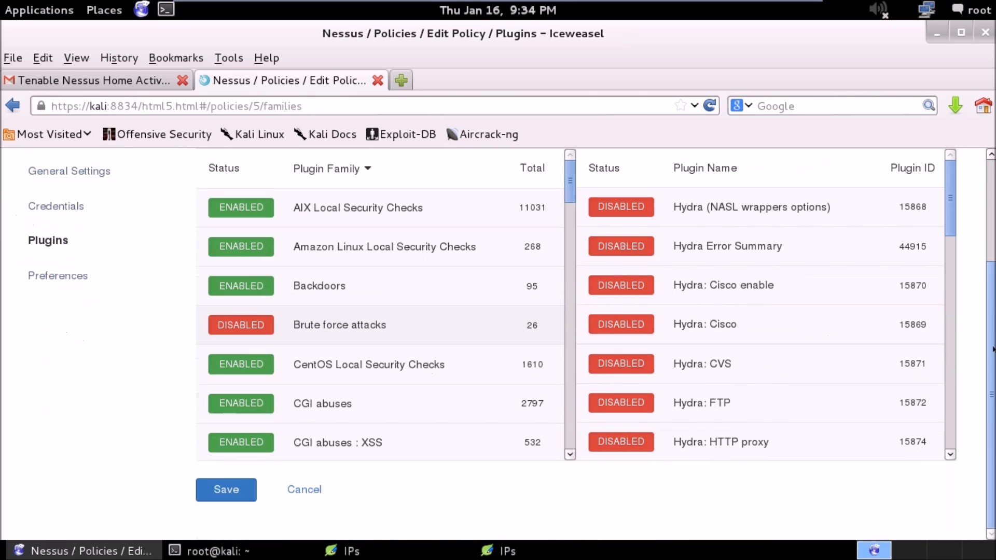
{"action": "left_click", "coordinate": [230, 495]}
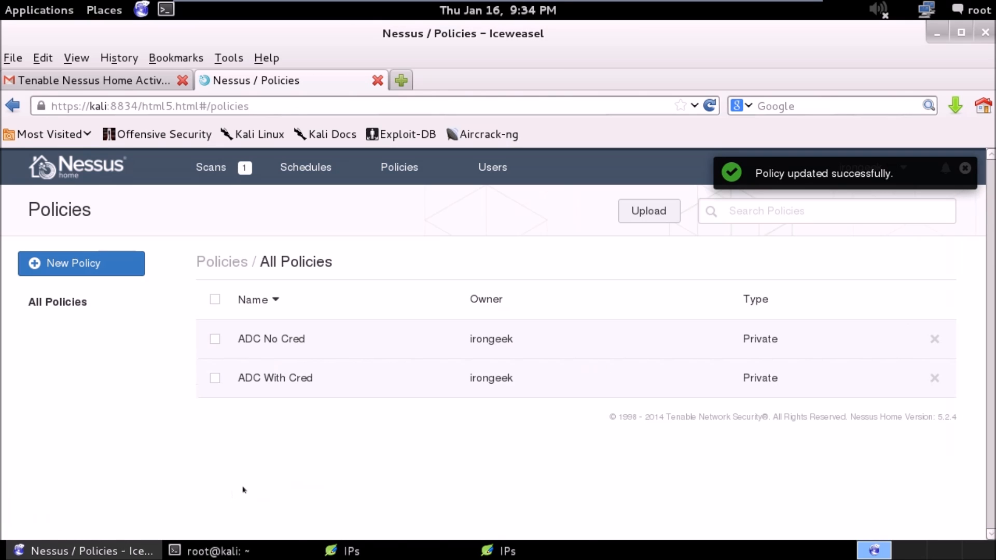
{"action": "left_click", "coordinate": [224, 166]}
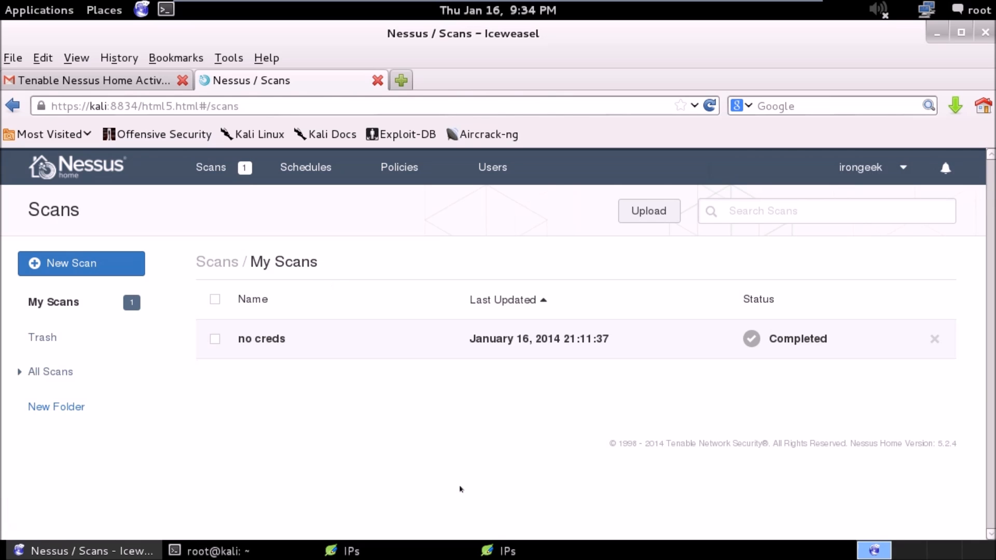
Switch to the IPs text file, undo the clearing of its contents, and copy all the IP addresses for use in Nessus.
{"action": "left_click", "coordinate": [509, 551]}
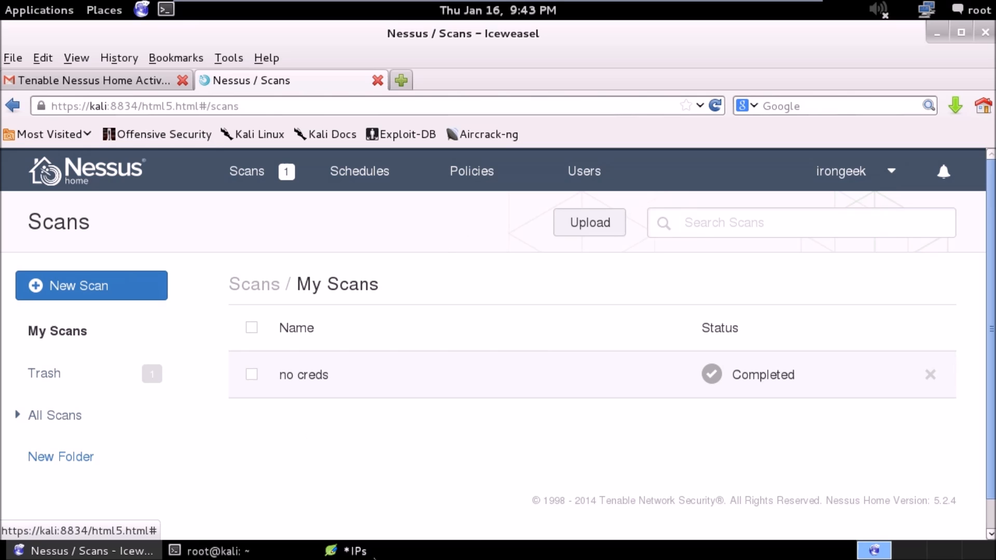
{"action": "left_click", "coordinate": [356, 551]}
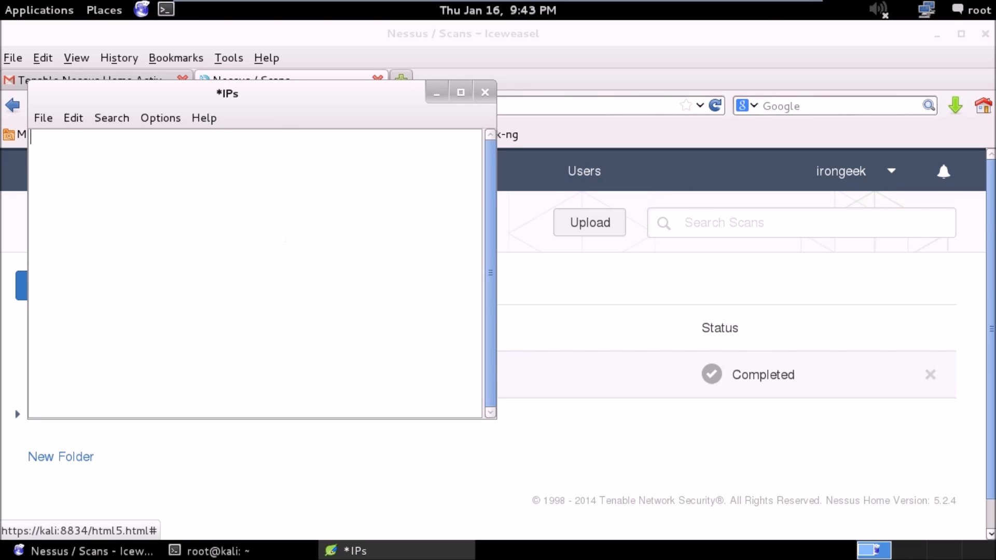
{"action": "key", "text": "ctrl+z"}
{"action": "left_click_drag", "start_coordinate": [133, 212], "coordinate": [31, 136]}
{"action": "key", "text": "ctrl+c"}
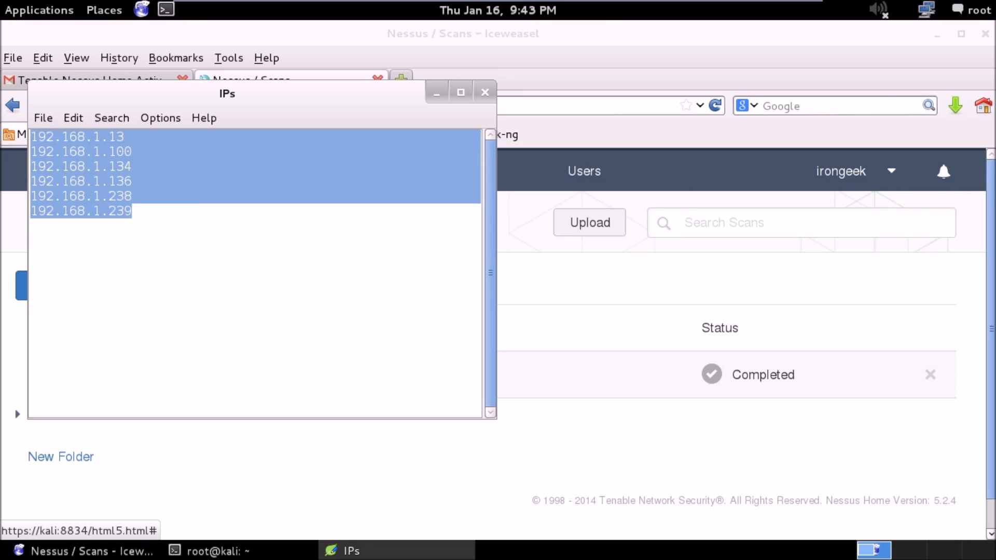
{"action": "left_click", "coordinate": [610, 299]}
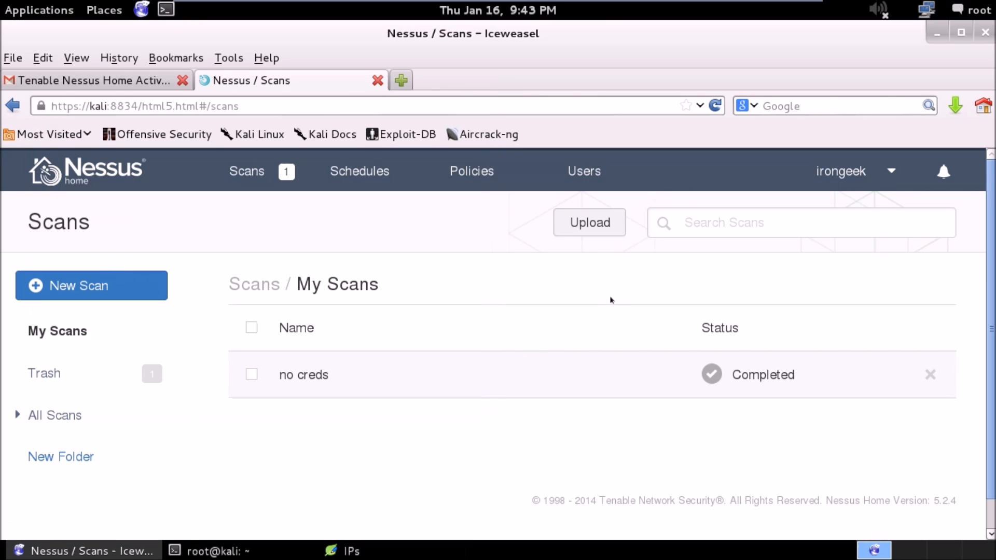
Start a new scan named "with creds" that uses the ADC With Cred policy.
{"action": "left_click", "coordinate": [90, 284]}
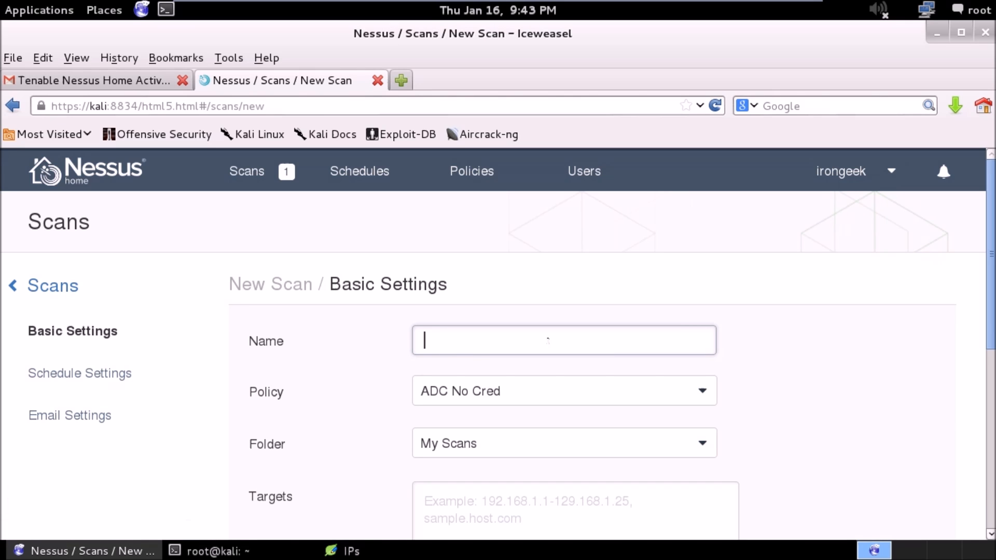
{"action": "type", "text": "with creds"}
{"action": "left_click", "coordinate": [579, 396]}
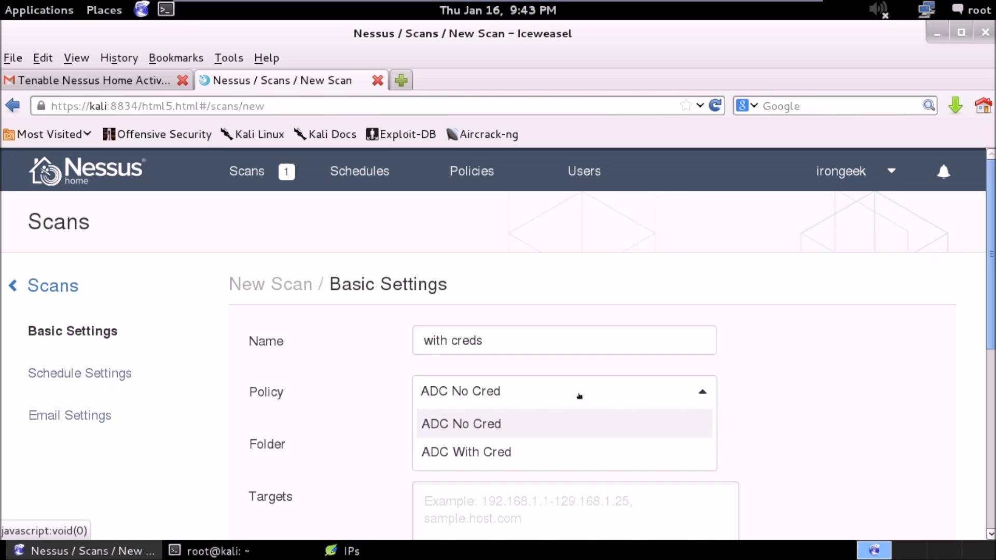
{"action": "left_click", "coordinate": [553, 445]}
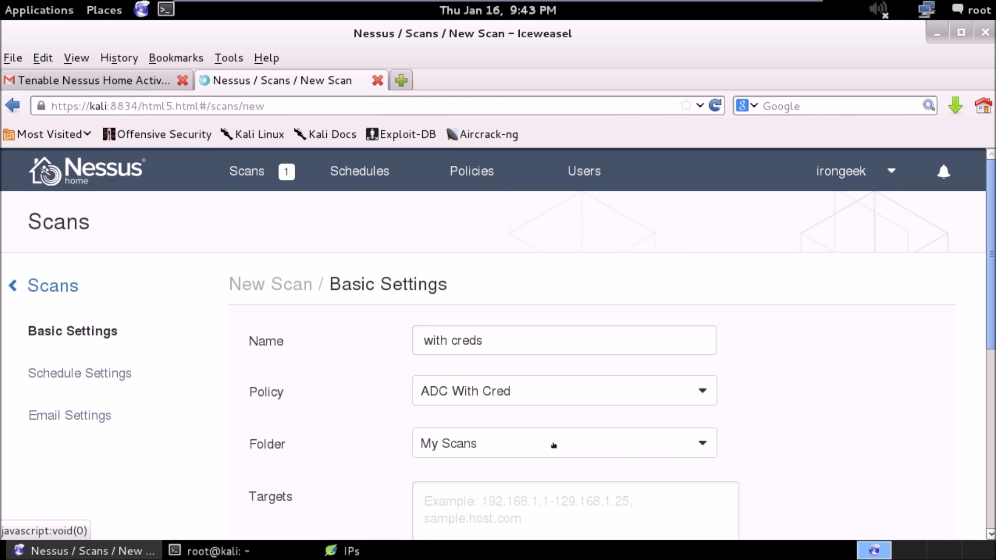
Paste the copied addresses 192.168.1.13, .100, .134, .136, .238 and .239 as the scan targets and launch the scan.
{"action": "left_click_drag", "start_coordinate": [991, 259], "coordinate": [953, 381]}
{"action": "left_click", "coordinate": [593, 382]}
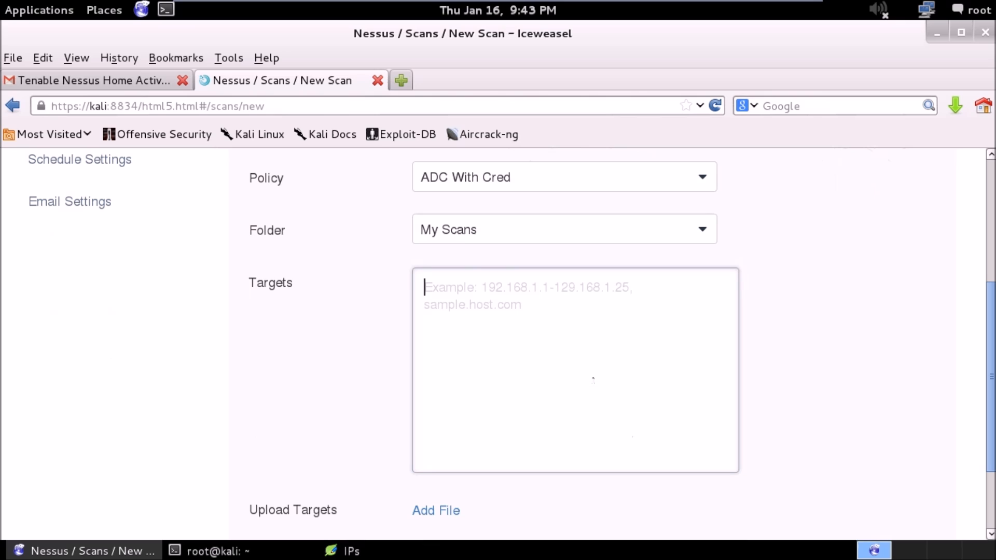
{"action": "key", "text": "ctrl+v"}
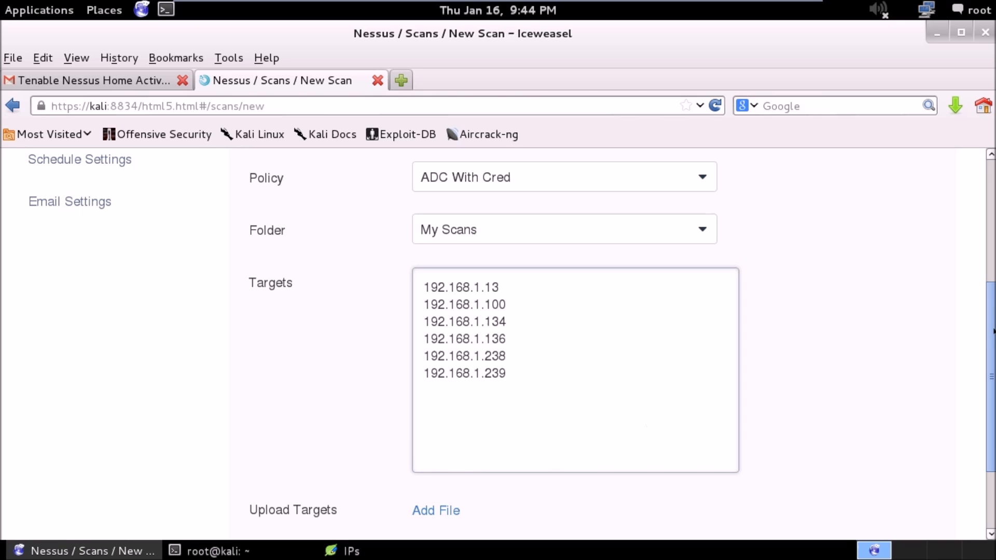
{"action": "scroll", "coordinate": [993, 430], "scroll_direction": "down", "scroll_amount": 1}
{"action": "scroll", "coordinate": [993, 430], "scroll_direction": "down", "scroll_amount": 3}
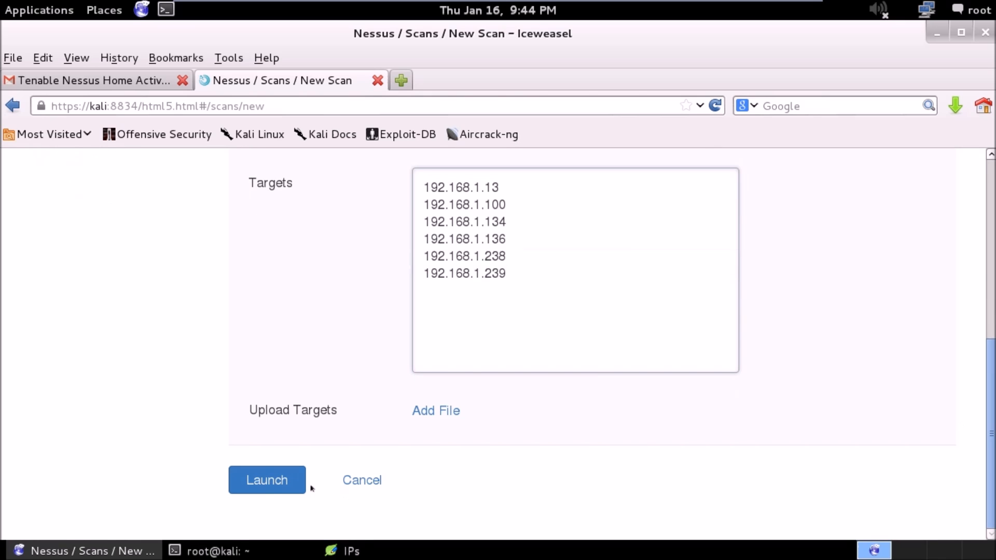
{"action": "left_click", "coordinate": [274, 477]}
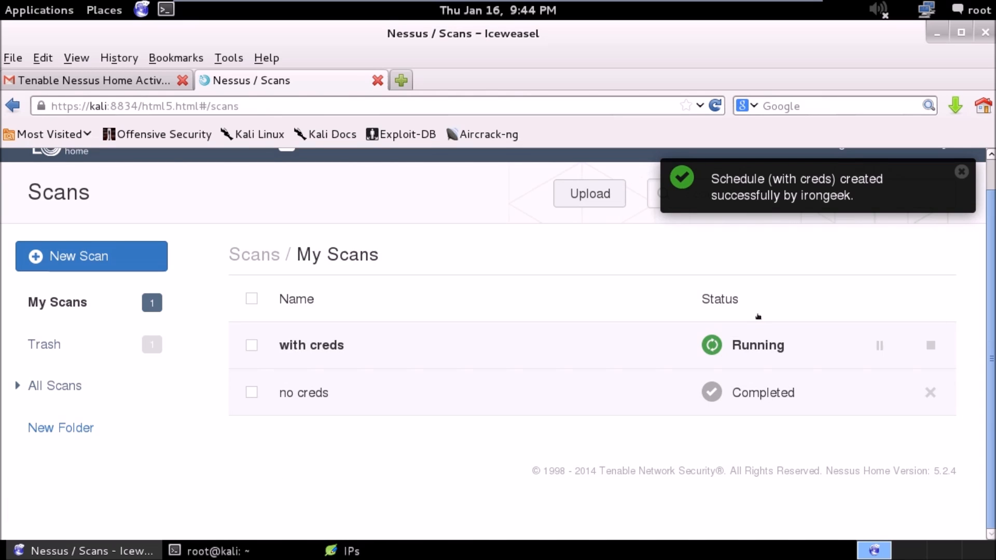
Open the completed "no creds" scan, check the severity breakdown for host 192.168.1.134, and open that host's vulnerability list.
{"action": "left_click", "coordinate": [302, 395]}
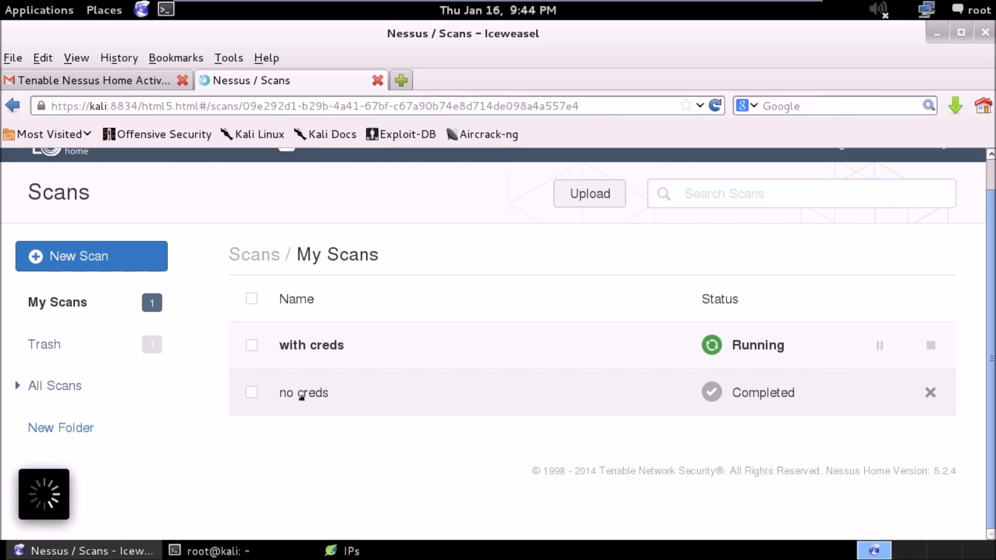
{"action": "mouse_move", "coordinate": [286, 348]}
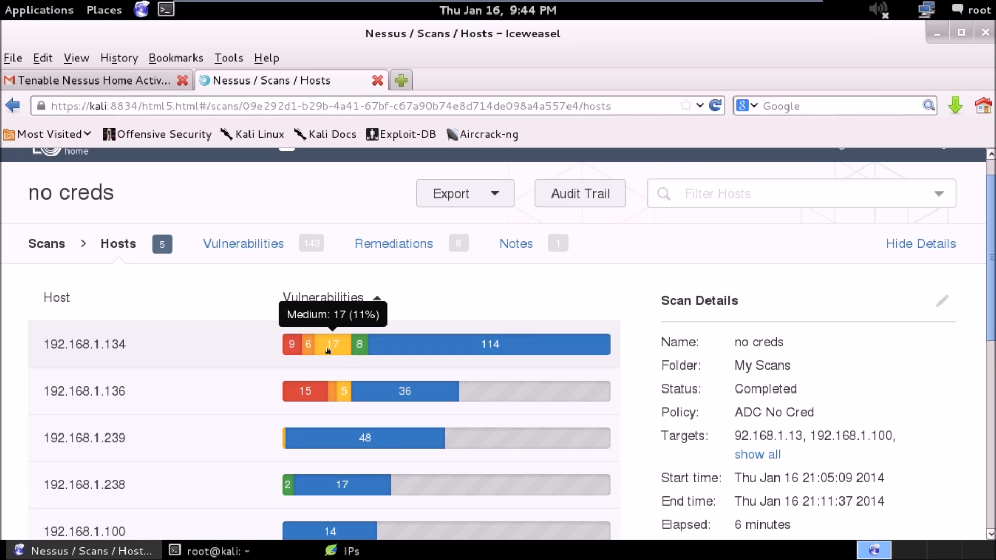
{"action": "mouse_move", "coordinate": [361, 350]}
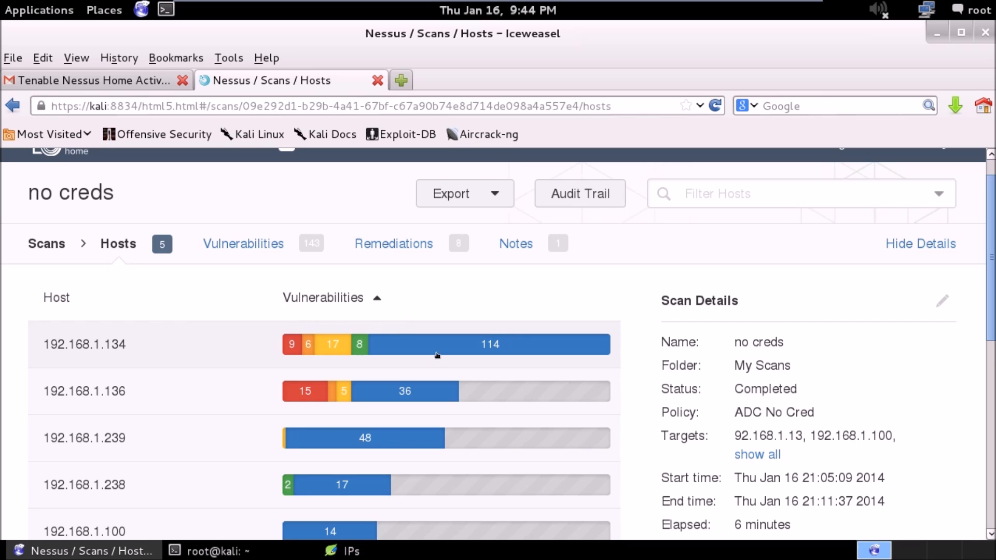
{"action": "left_click", "coordinate": [476, 342]}
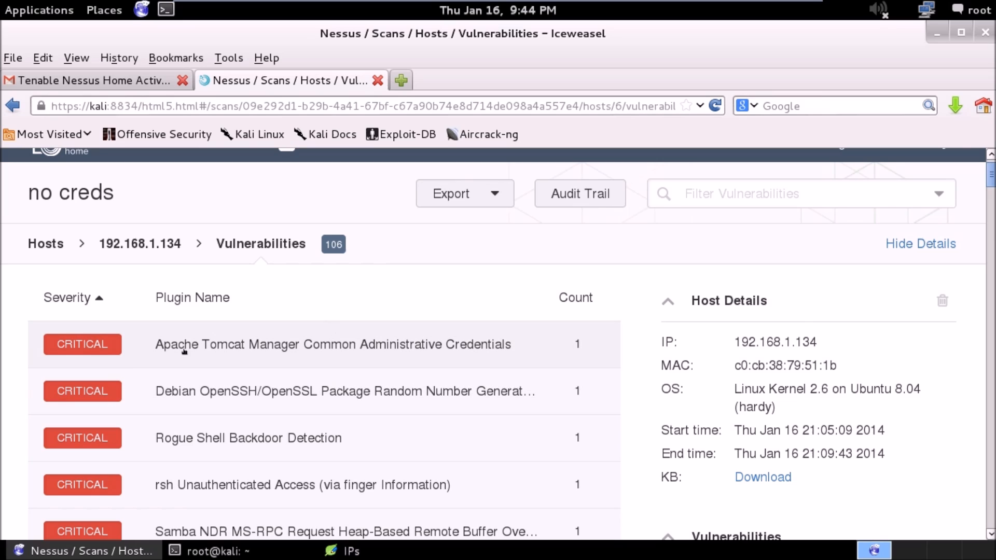
Open the Apache Tomcat Manager Common Administrative Credentials finding and read its description, solution, references and plugin output.
{"action": "left_click", "coordinate": [284, 345]}
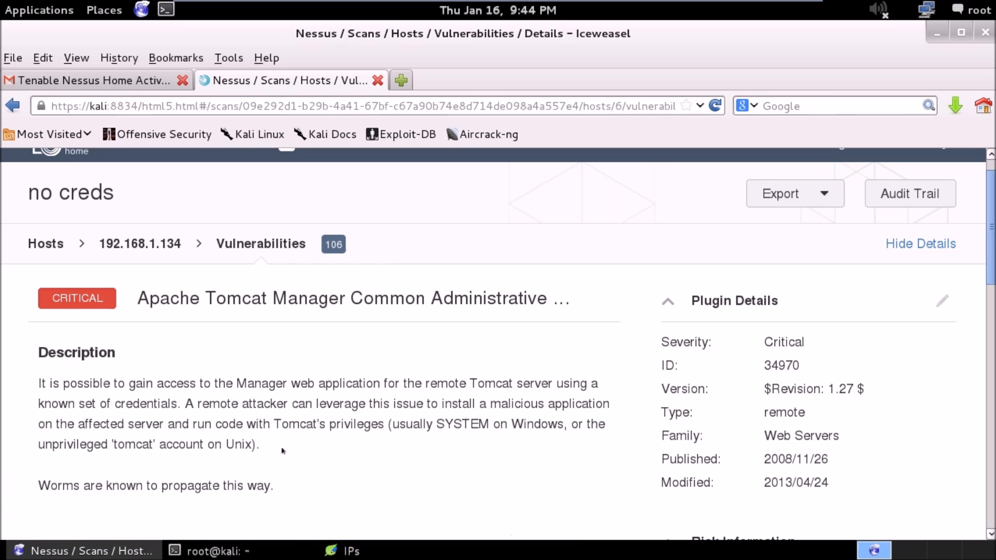
{"action": "left_click_drag", "start_coordinate": [283, 453], "coordinate": [246, 362]}
{"action": "left_click_drag", "start_coordinate": [254, 442], "coordinate": [255, 451]}
{"action": "scroll", "coordinate": [255, 451], "scroll_direction": "down", "scroll_amount": 5}
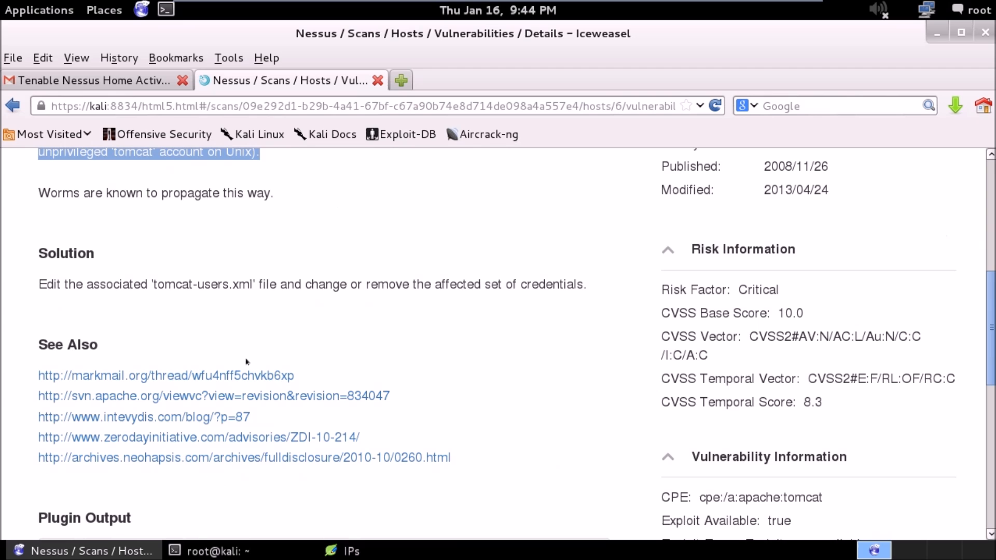
{"action": "scroll", "coordinate": [498, 347], "scroll_direction": "down", "scroll_amount": 6}
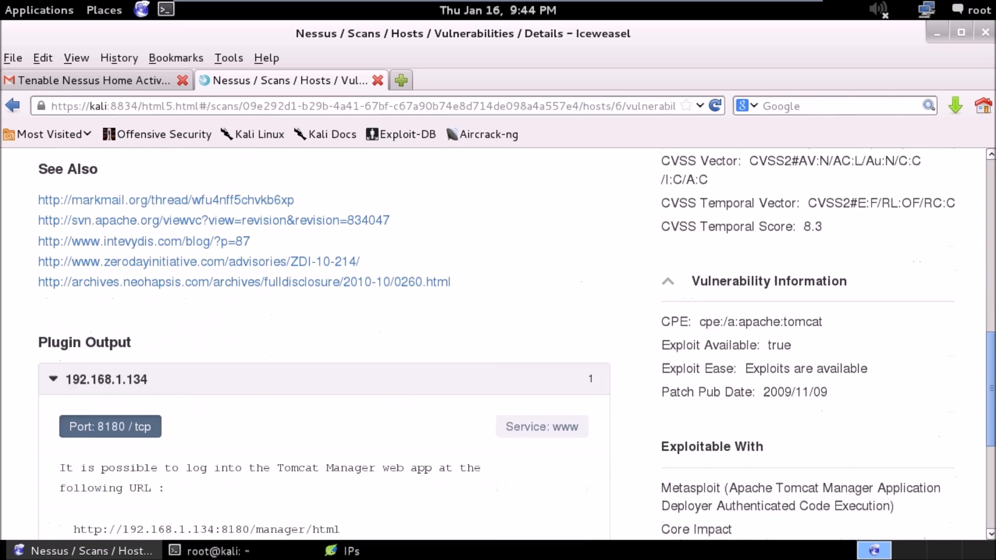
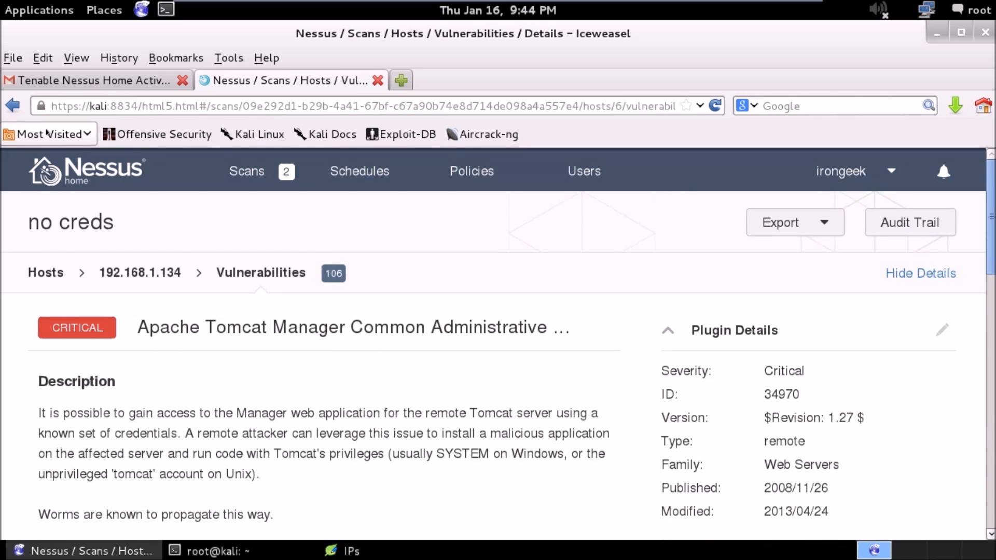
Go back to host 192.168.1.134's vulnerability list and open the Microsoft Windows SMB Service Detection finding to read its plugin output.
{"action": "left_click", "coordinate": [13, 106]}
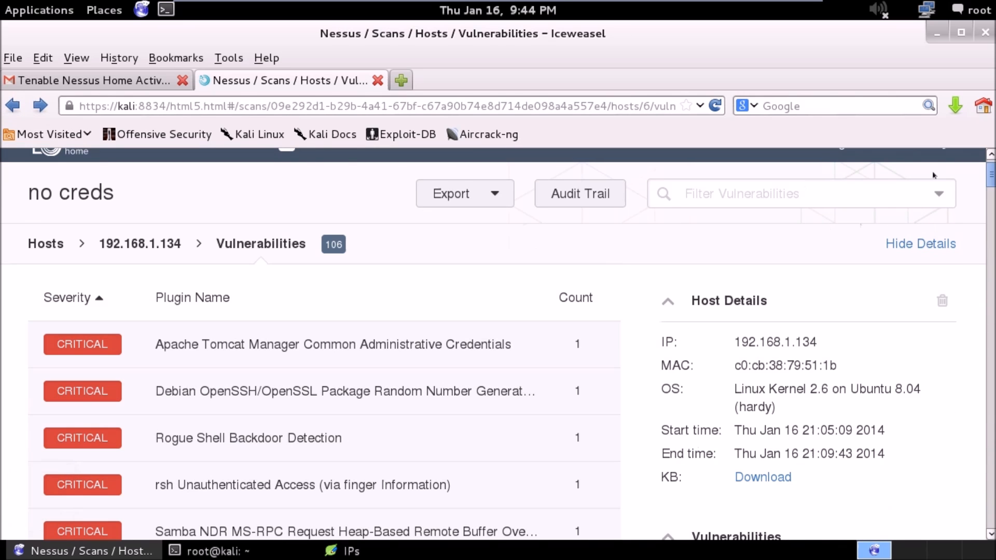
{"action": "left_click_drag", "start_coordinate": [990, 181], "coordinate": [973, 350]}
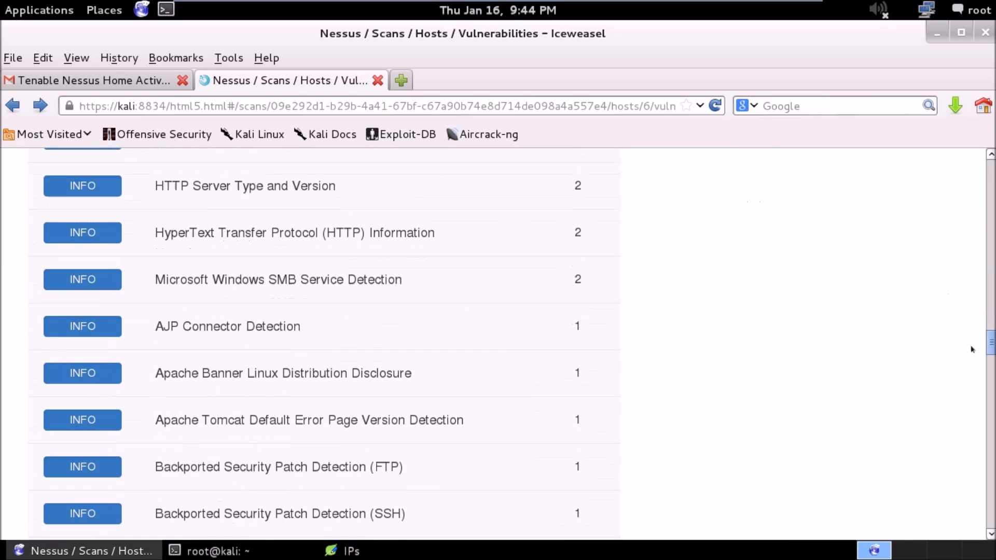
{"action": "left_click", "coordinate": [322, 282]}
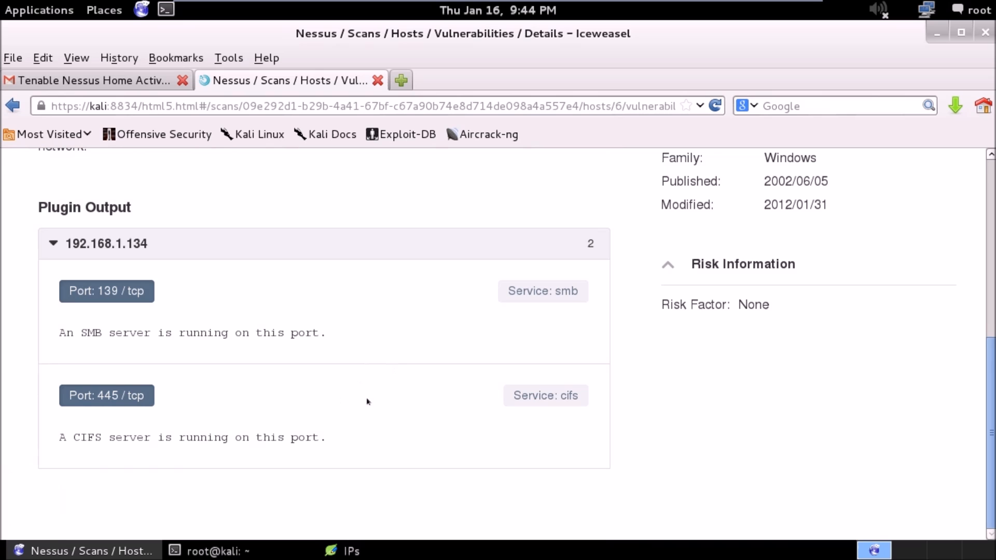
Return to the vulnerability list, open the informational Nessus SYN scanner finding and read through its per-port plugin output.
{"action": "left_click", "coordinate": [13, 105]}
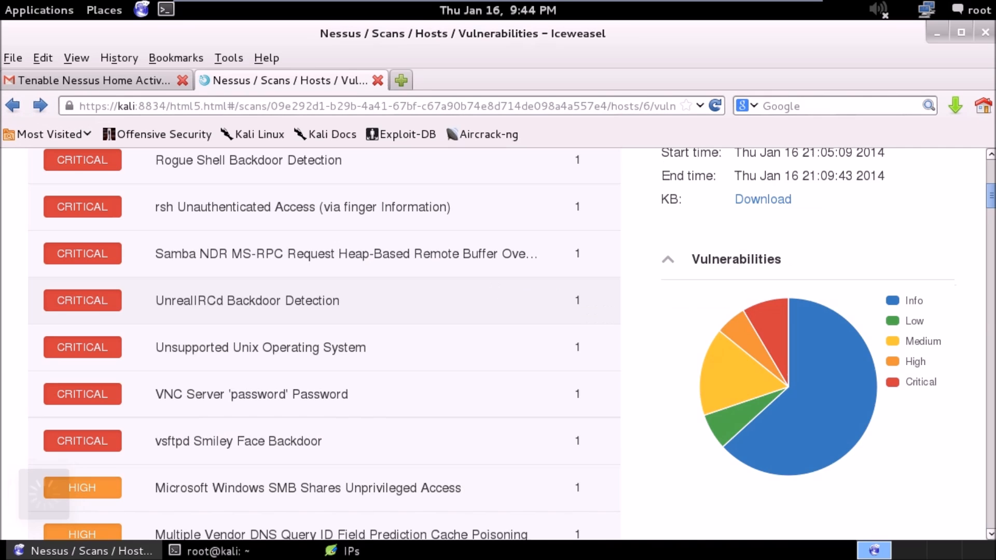
{"action": "scroll", "coordinate": [498, 342], "scroll_direction": "down", "scroll_amount": 10}
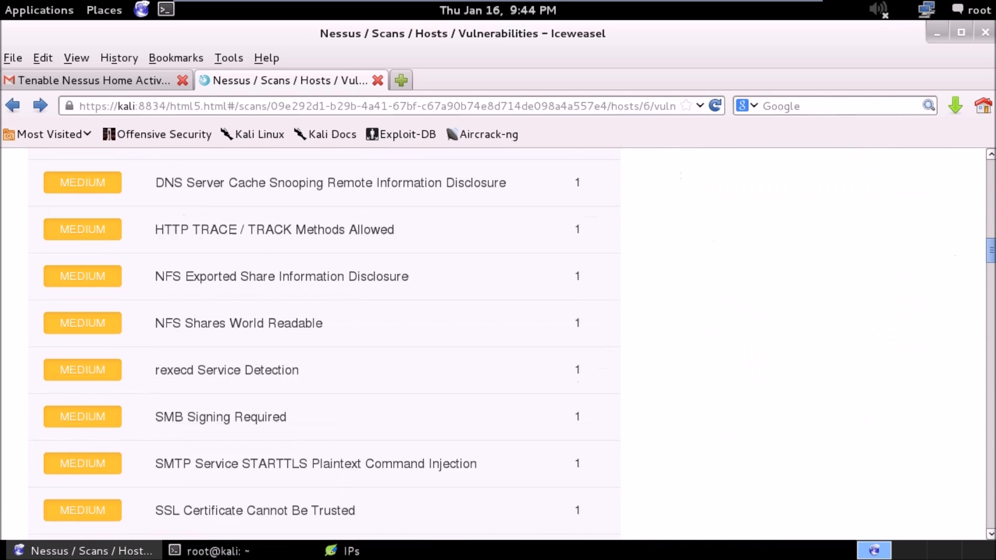
{"action": "scroll", "coordinate": [325, 342], "scroll_direction": "down", "scroll_amount": 1}
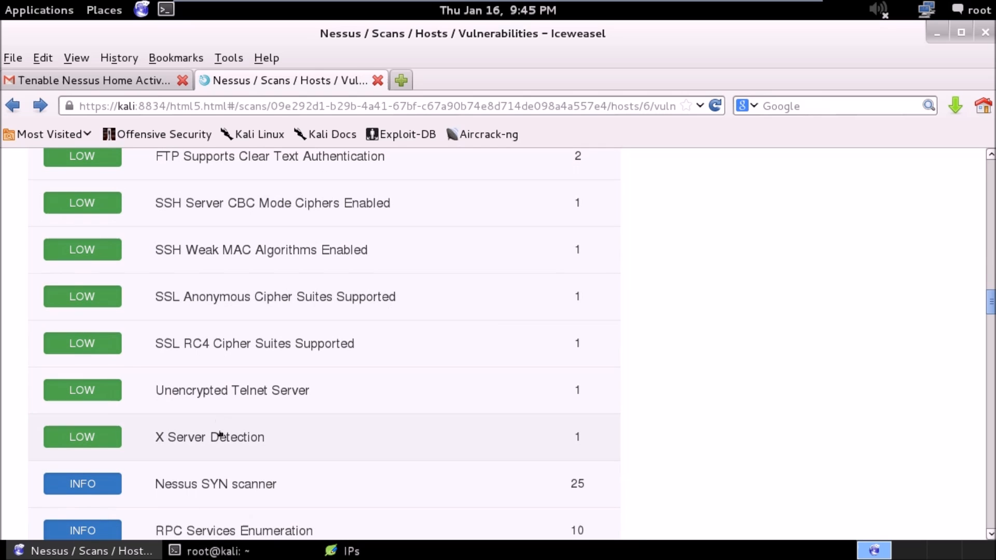
{"action": "left_click", "coordinate": [222, 483]}
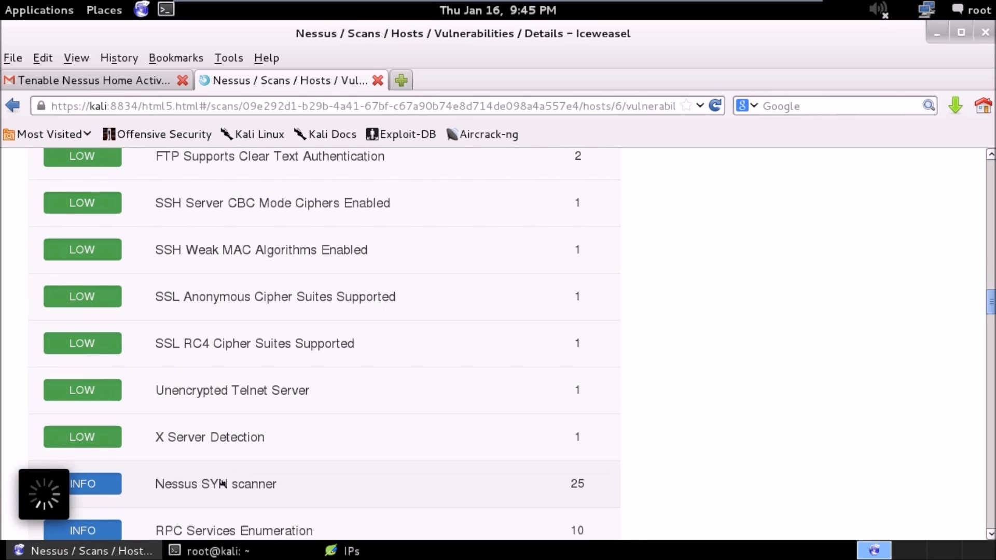
{"action": "scroll", "coordinate": [304, 473], "scroll_direction": "up", "scroll_amount": 10}
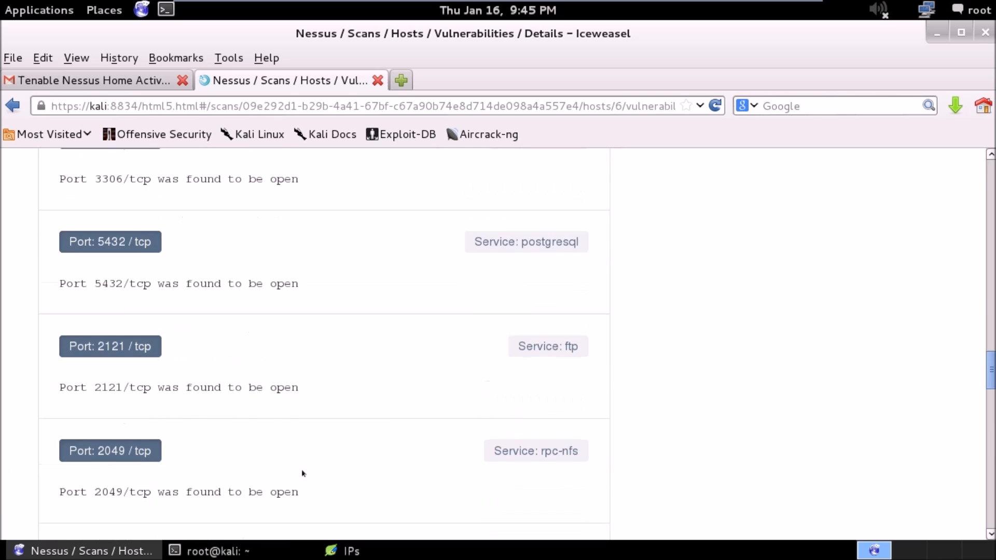
{"action": "scroll", "coordinate": [304, 473], "scroll_direction": "up", "scroll_amount": 6}
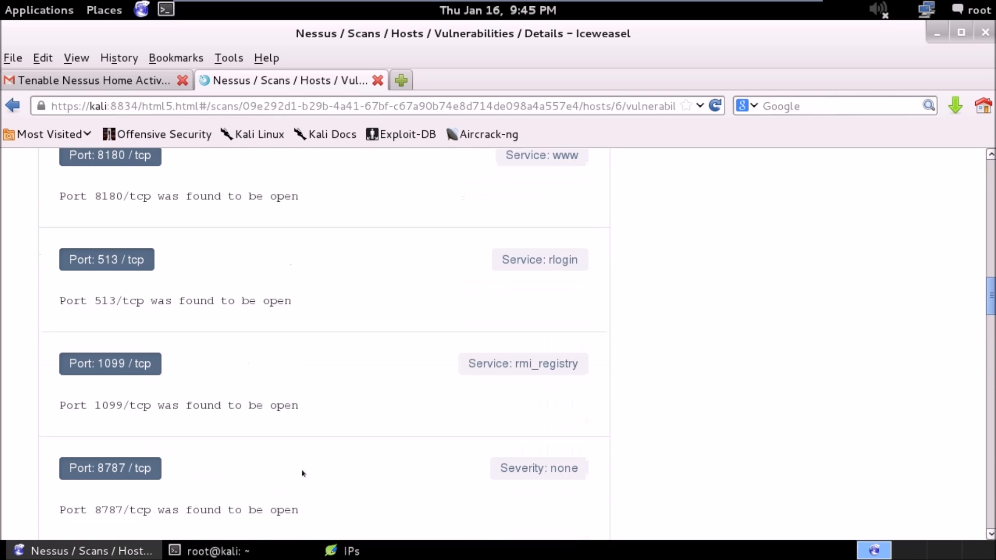
Leave the SYN scanner finding and host 192.168.1.134, and reopen the host overview of the "no creds" scan.
{"action": "left_click", "coordinate": [13, 106]}
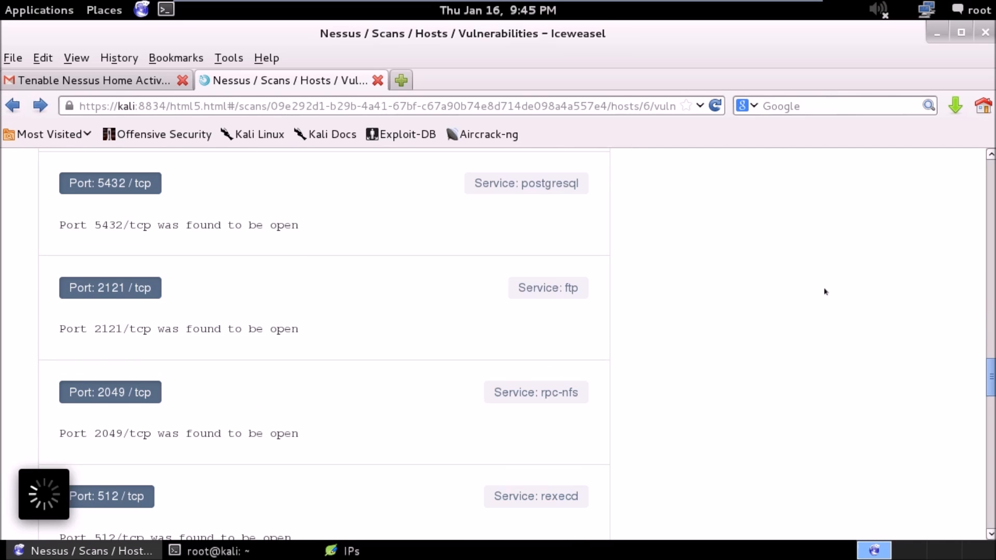
{"action": "left_click_drag", "start_coordinate": [984, 307], "coordinate": [985, 162]}
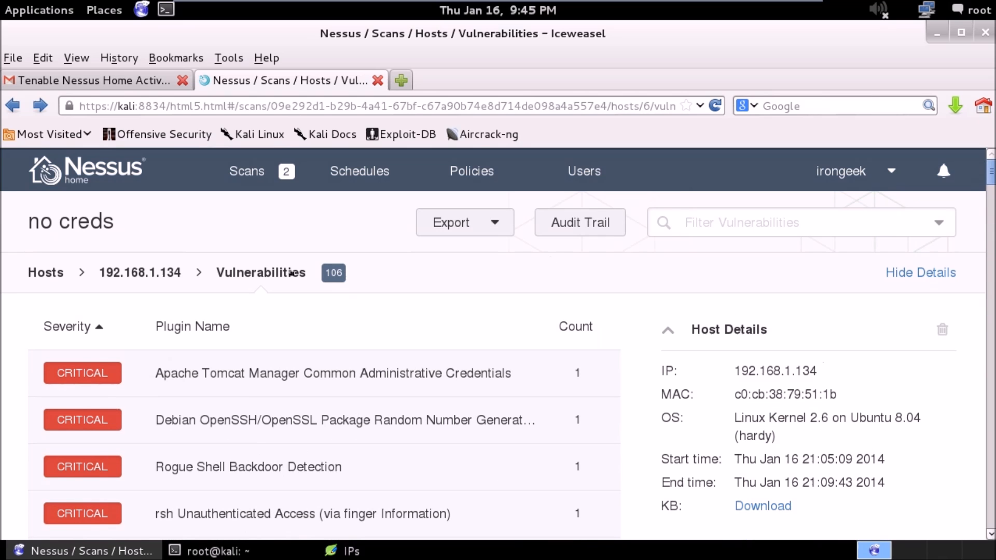
{"action": "left_click", "coordinate": [140, 272]}
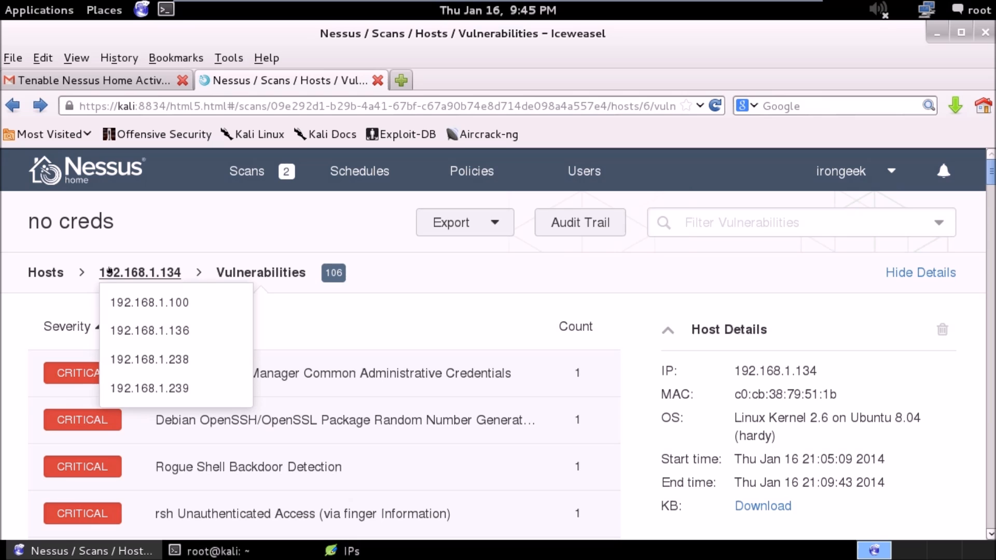
{"action": "left_click", "coordinate": [45, 272]}
{"action": "left_click", "coordinate": [44, 273]}
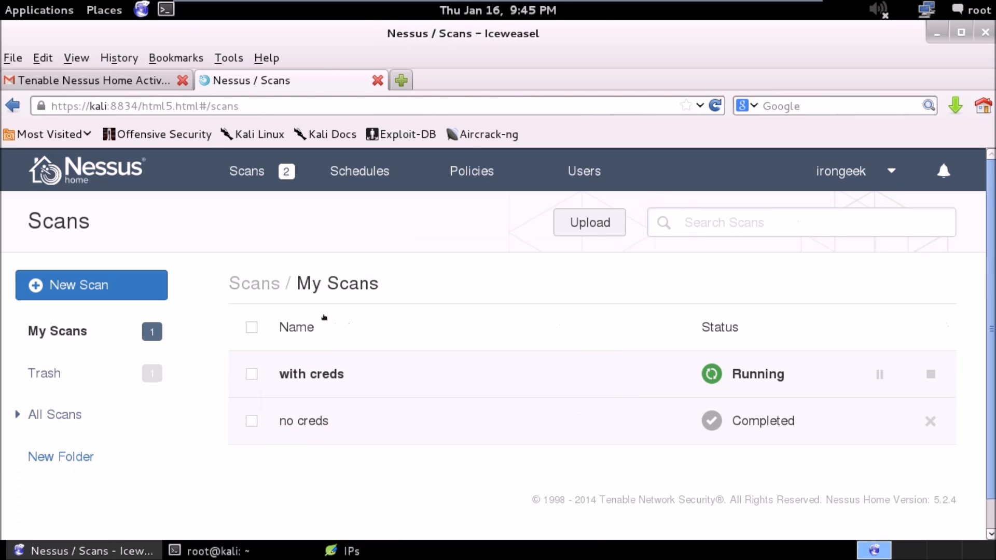
{"action": "left_click", "coordinate": [305, 426]}
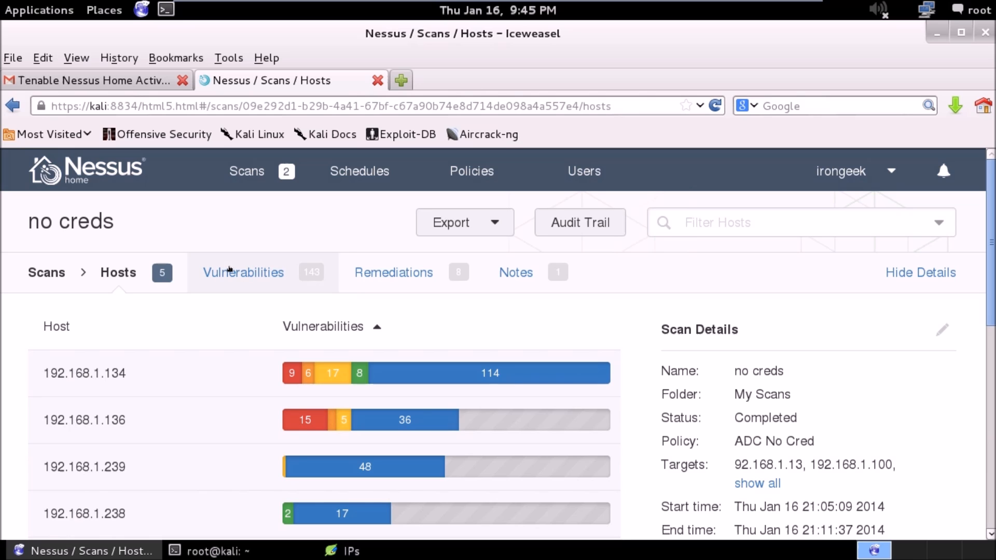
Open the remediations of the "no creds" scan and examine the vulnerability count for the MS11-020 action.
{"action": "left_click", "coordinate": [393, 270]}
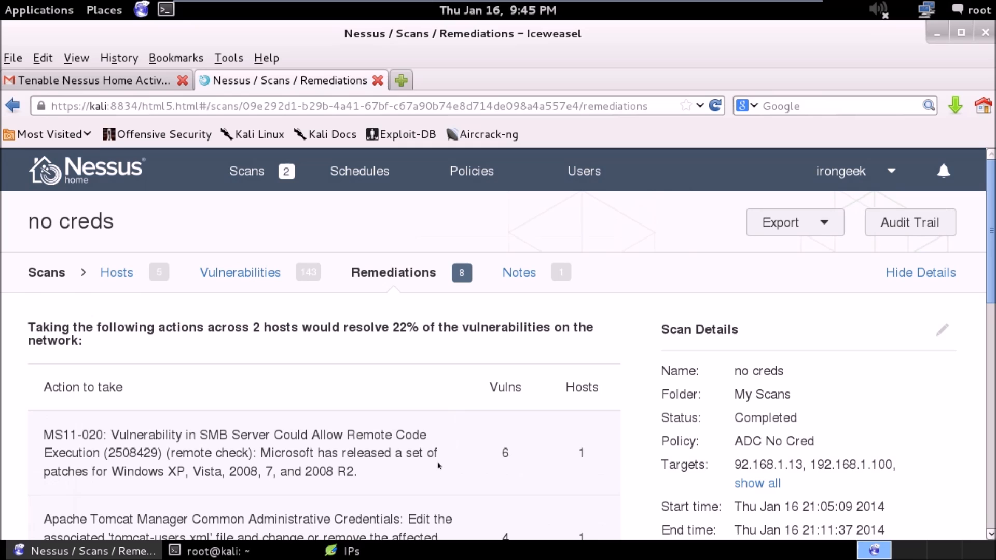
{"action": "left_click_drag", "start_coordinate": [506, 453], "coordinate": [485, 444]}
{"action": "left_click", "coordinate": [488, 448]}
Open the notes of the "no creds" scan and read the Nessus Home License Misuse note.
{"action": "left_click", "coordinate": [533, 262]}
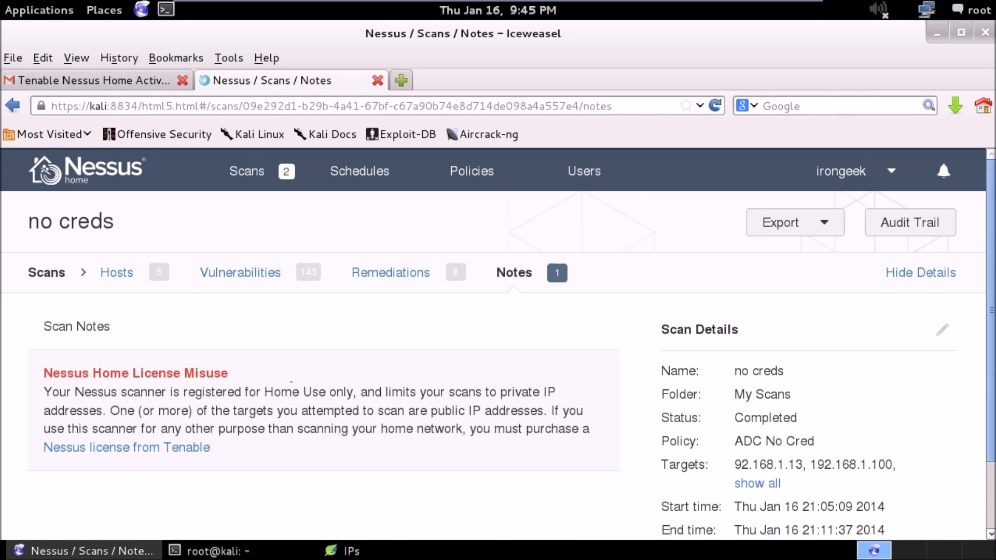
{"action": "left_click_drag", "start_coordinate": [166, 391], "coordinate": [151, 389]}
{"action": "left_click", "coordinate": [83, 402]}
Switch to the IPs text file to check the full list of intended target addresses, and return to the scan notes.
{"action": "left_click", "coordinate": [344, 551]}
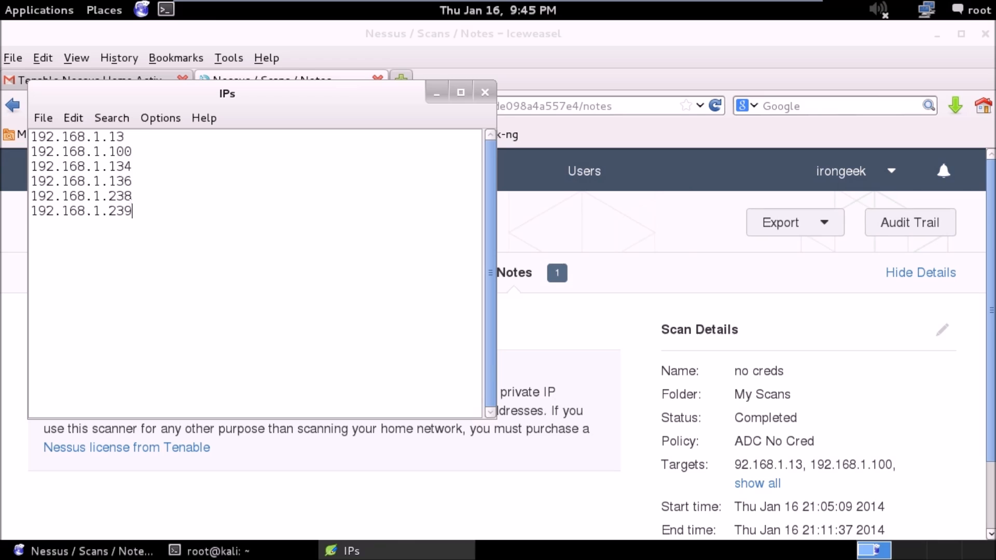
{"action": "left_click_drag", "start_coordinate": [131, 211], "coordinate": [31, 136]}
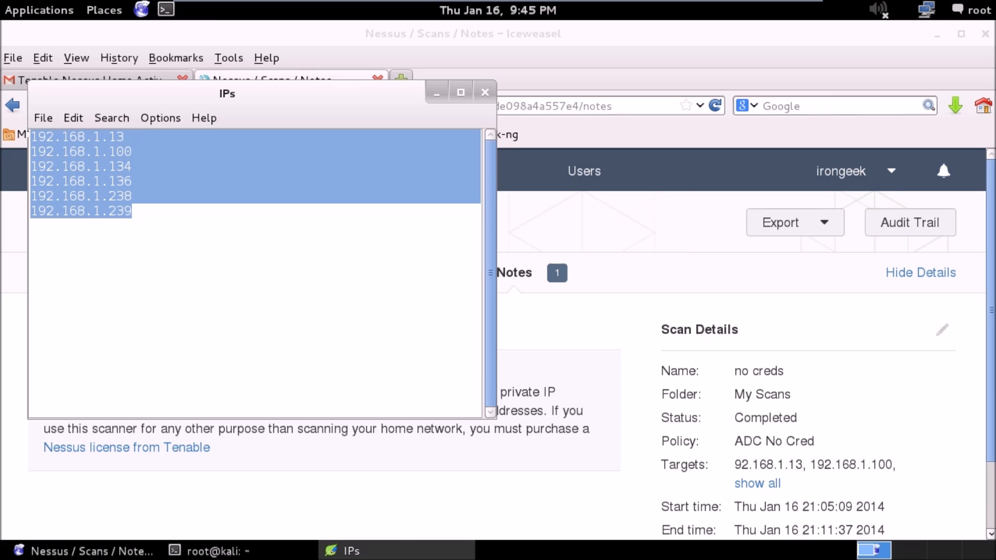
{"action": "left_click", "coordinate": [230, 248]}
{"action": "left_click", "coordinate": [548, 326]}
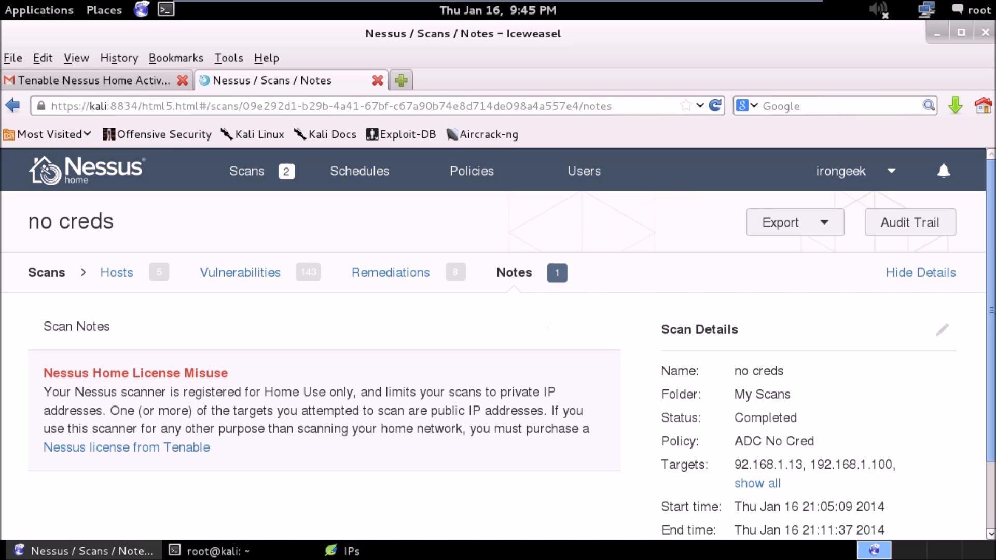
Compare the first target address in the "no creds" scan details with the first address in the IPs file.
{"action": "left_click_drag", "start_coordinate": [733, 455], "coordinate": [803, 464]}
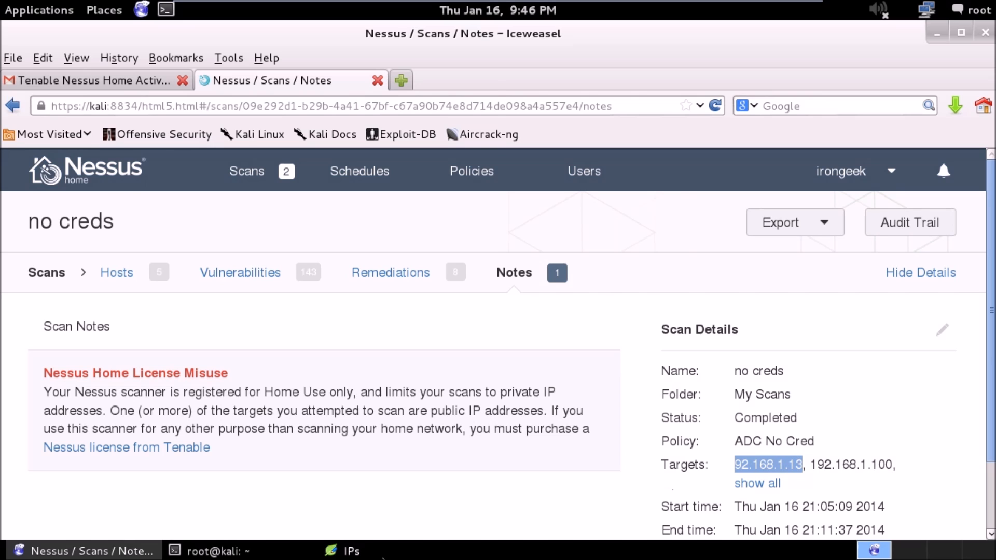
{"action": "left_click", "coordinate": [352, 551]}
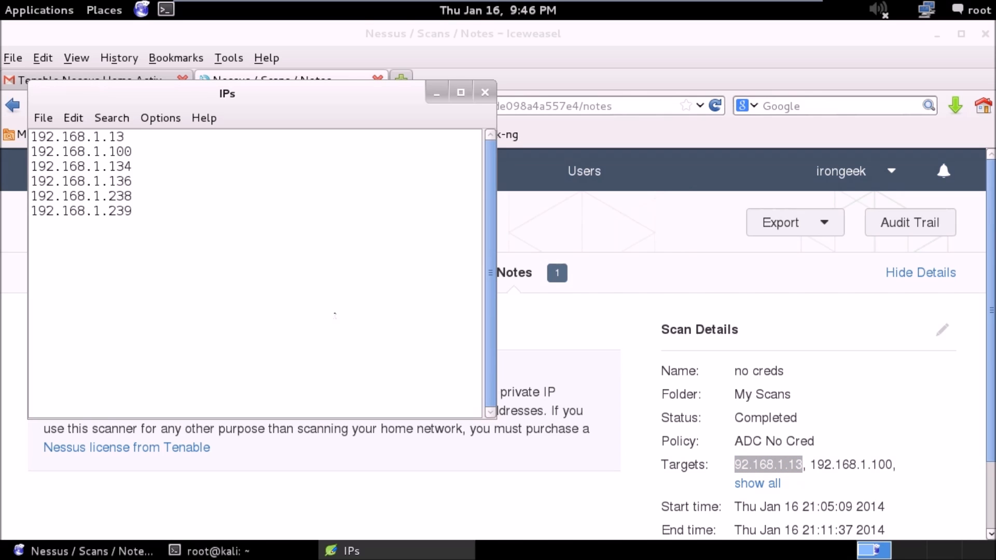
{"action": "left_click", "coordinate": [839, 442]}
{"action": "left_click_drag", "start_coordinate": [732, 463], "coordinate": [799, 464]}
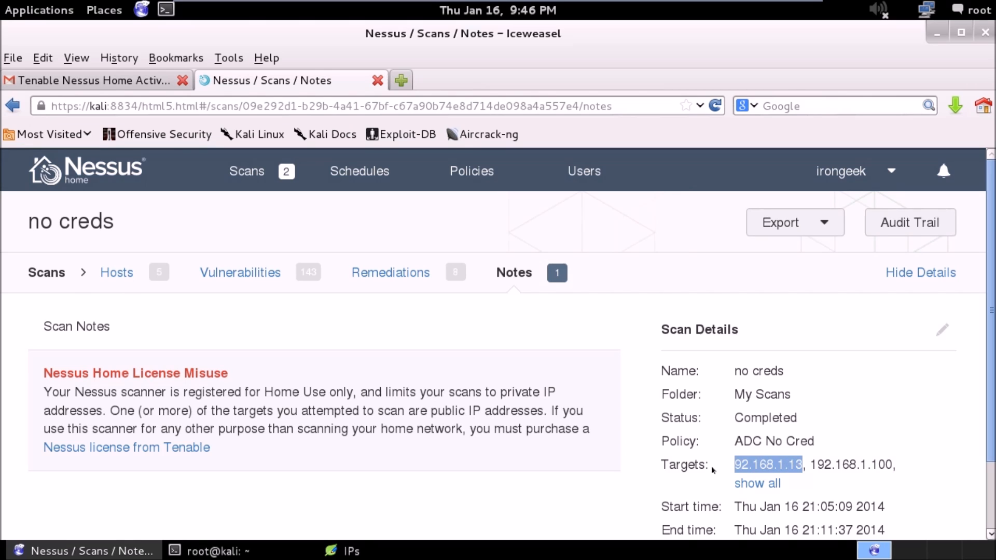
{"action": "left_click", "coordinate": [730, 467]}
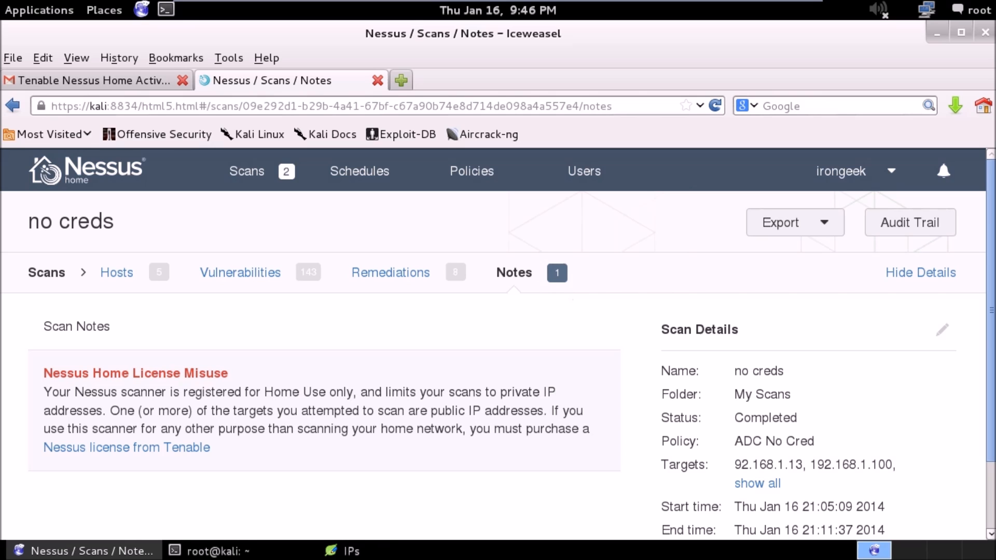
Reopen the "no creds" scan from the scans list and review its hosts' severity bars and overall vulnerability chart.
{"action": "left_click", "coordinate": [254, 161]}
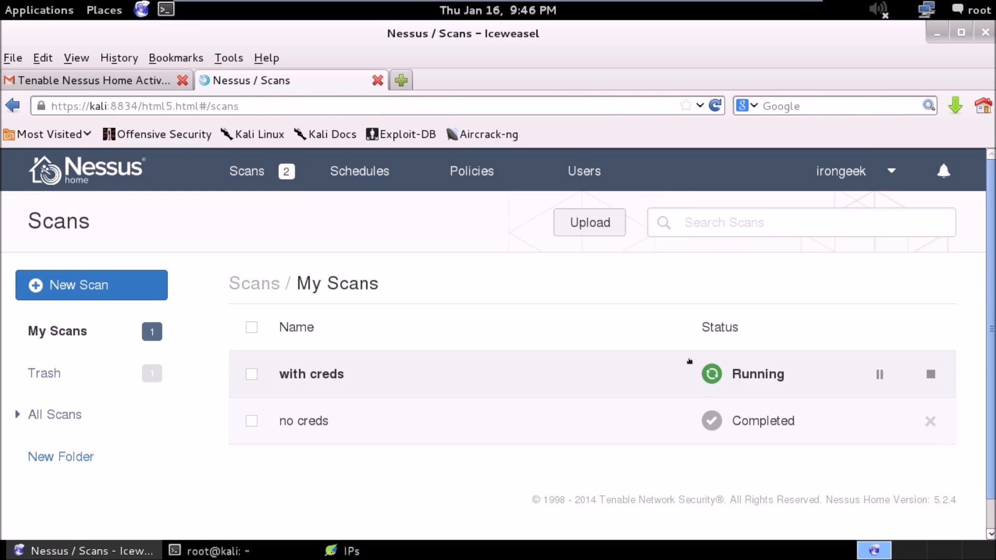
{"action": "left_click", "coordinate": [301, 418]}
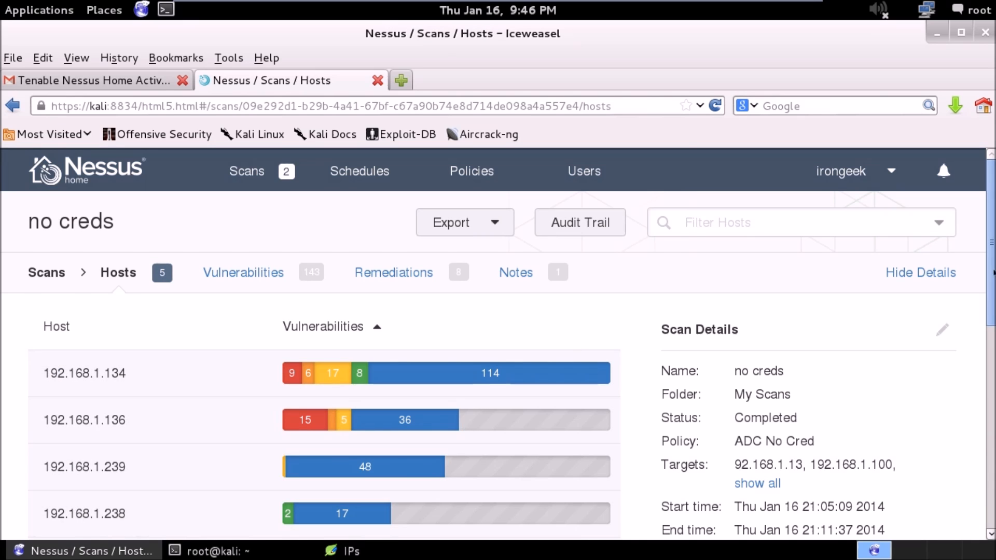
{"action": "scroll", "coordinate": [991, 386], "scroll_direction": "down", "scroll_amount": 5}
{"action": "scroll", "coordinate": [991, 387], "scroll_direction": "up", "scroll_amount": 5}
{"action": "scroll", "coordinate": [991, 373], "scroll_direction": "down", "scroll_amount": 5}
{"action": "mouse_move", "coordinate": [761, 328]}
{"action": "left_click_drag", "start_coordinate": [990, 345], "coordinate": [990, 194]}
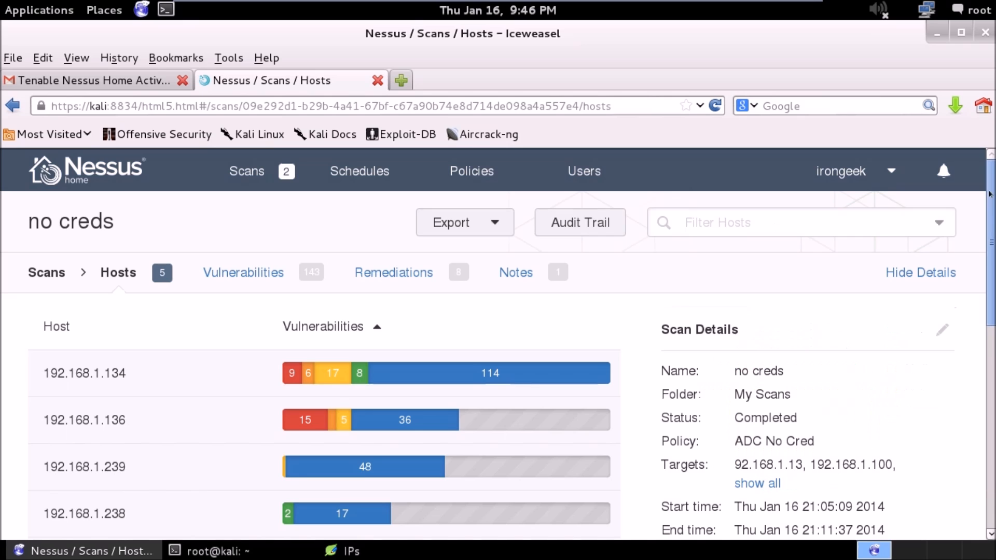
Go back to the scans list, check both scans' status, and open "no creds" again to examine which hosts it covers.
{"action": "left_click", "coordinate": [246, 172]}
{"action": "left_click", "coordinate": [282, 374]}
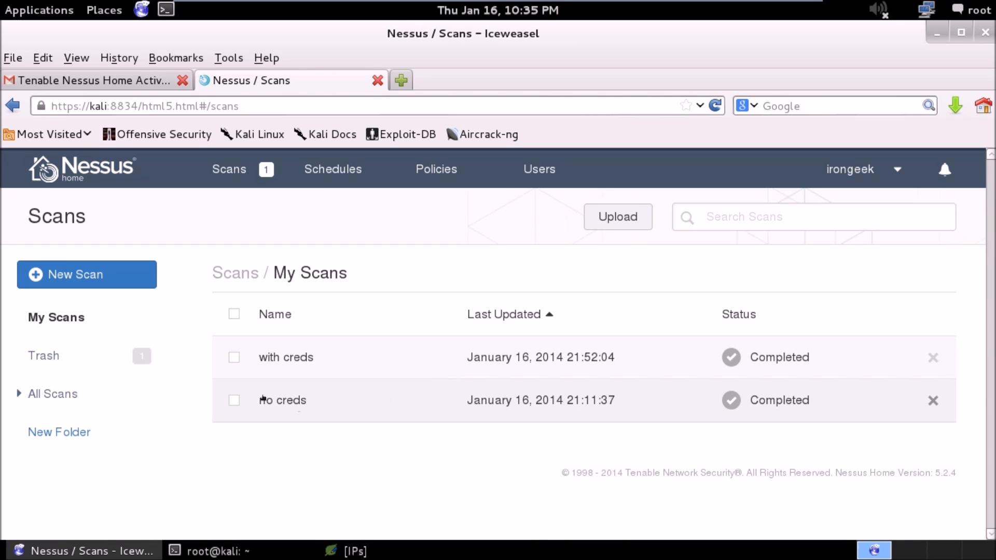
{"action": "left_click", "coordinate": [283, 400]}
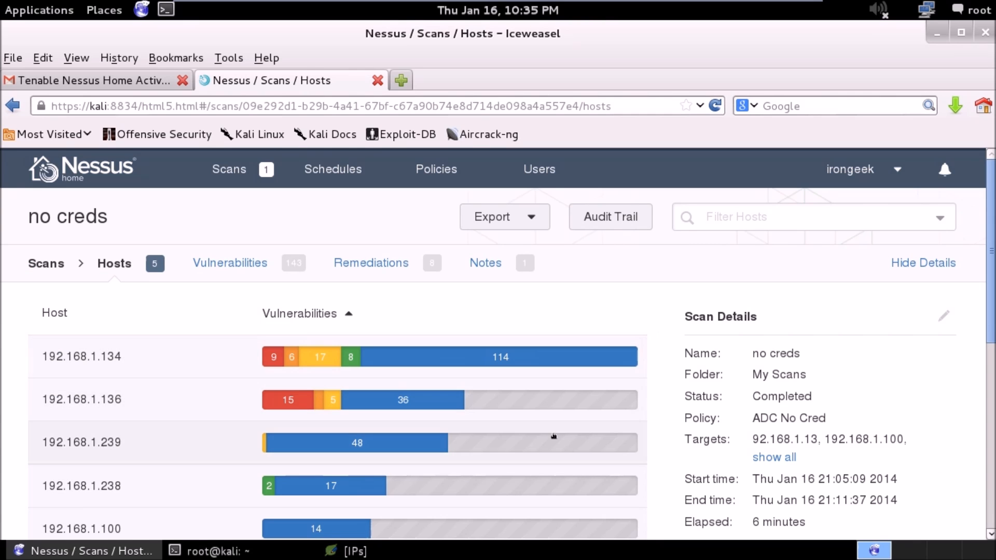
{"action": "scroll", "coordinate": [992, 257], "scroll_direction": "down", "scroll_amount": 5}
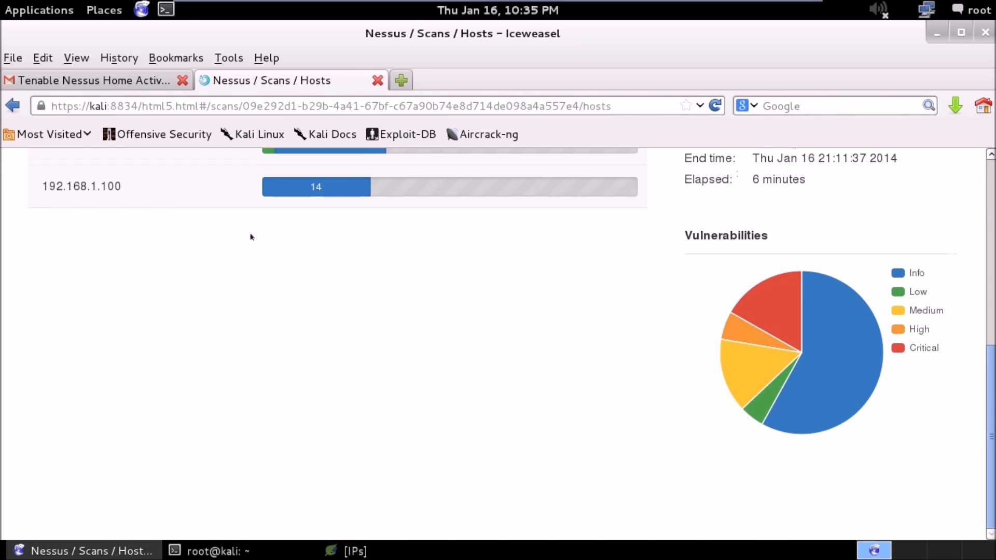
{"action": "scroll", "coordinate": [251, 237], "scroll_direction": "up", "scroll_amount": 2}
Open the vulnerability list of host 192.168.1.238, glance over its findings, and return to the scan's host overview.
{"action": "double_click", "coordinate": [116, 253]}
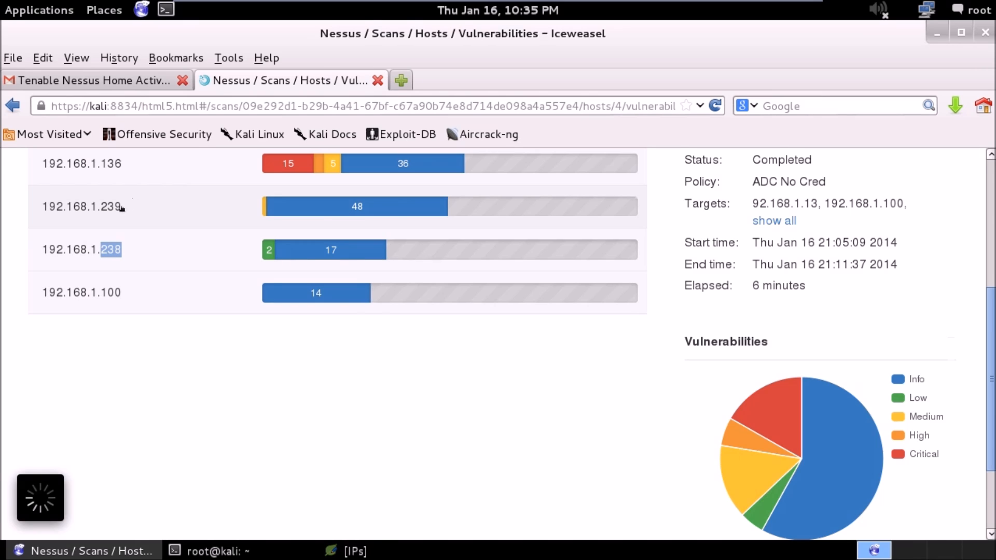
{"action": "left_click_drag", "start_coordinate": [96, 207], "coordinate": [209, 250]}
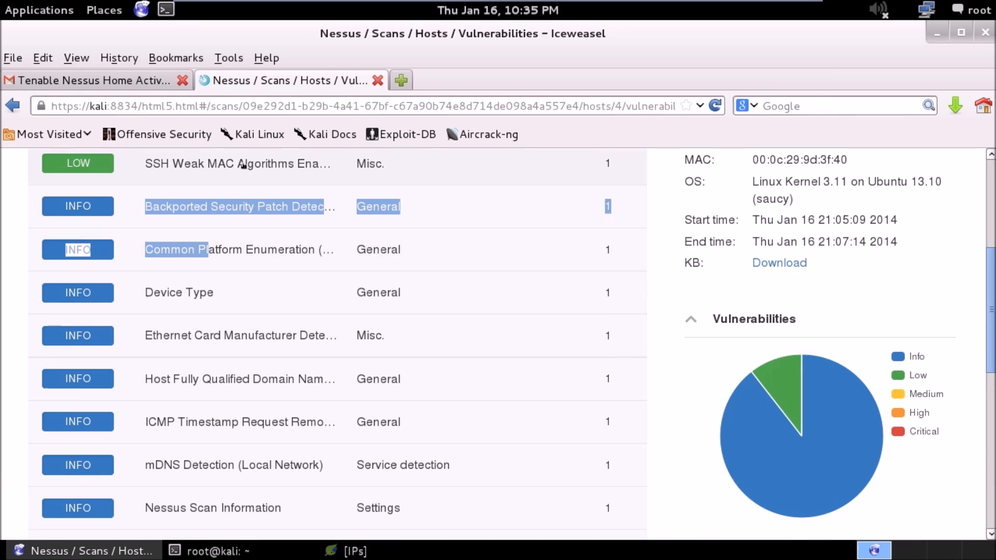
{"action": "left_click", "coordinate": [12, 106]}
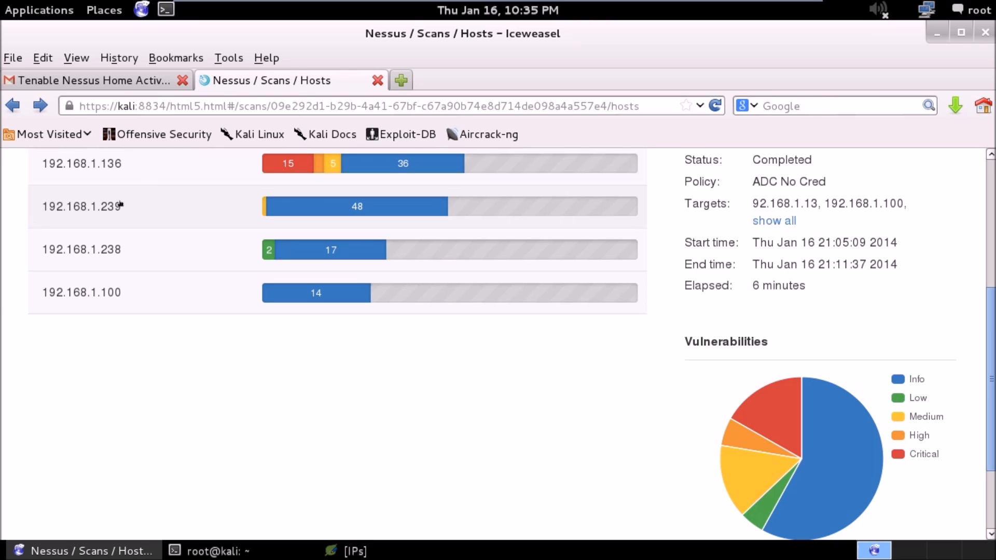
Return to the scans list and open the completed "with creds" scan to view its per-host vulnerability breakdown.
{"action": "left_click_drag", "start_coordinate": [987, 426], "coordinate": [977, 303]}
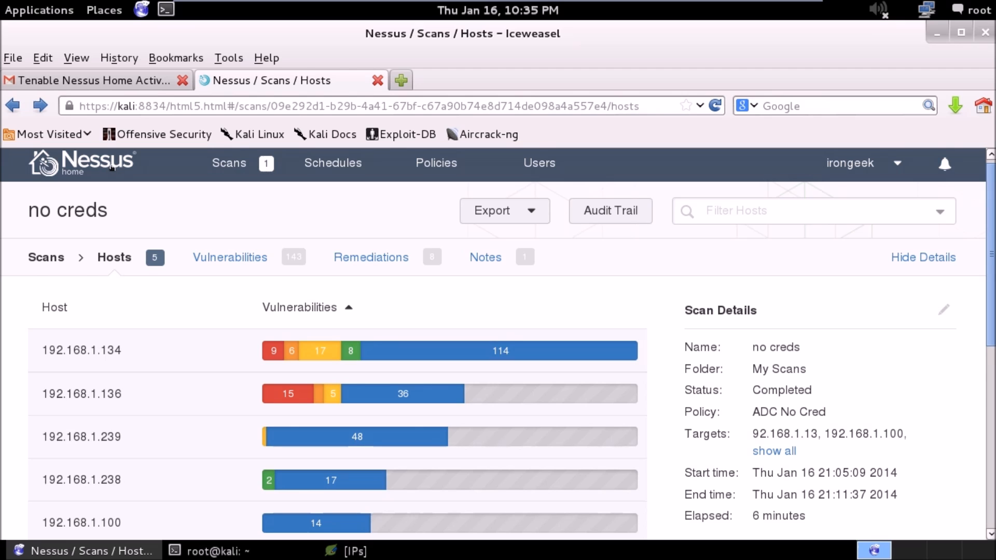
{"action": "left_click", "coordinate": [111, 166]}
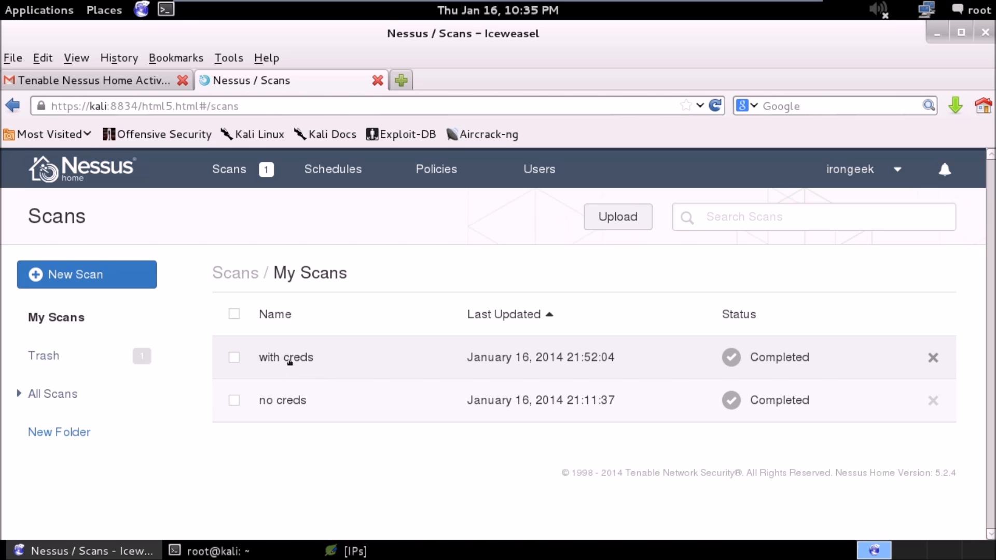
{"action": "left_click", "coordinate": [288, 358]}
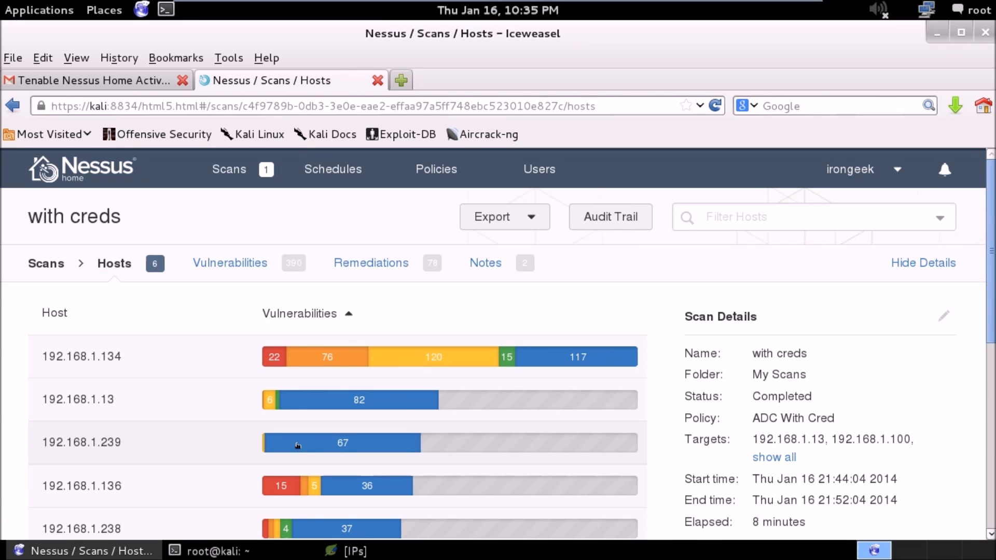
Review the per-host severity bars of the "with creds" scan, and reopen the "no creds" scan to compare its hosts.
{"action": "scroll", "coordinate": [298, 445], "scroll_direction": "down", "scroll_amount": 3}
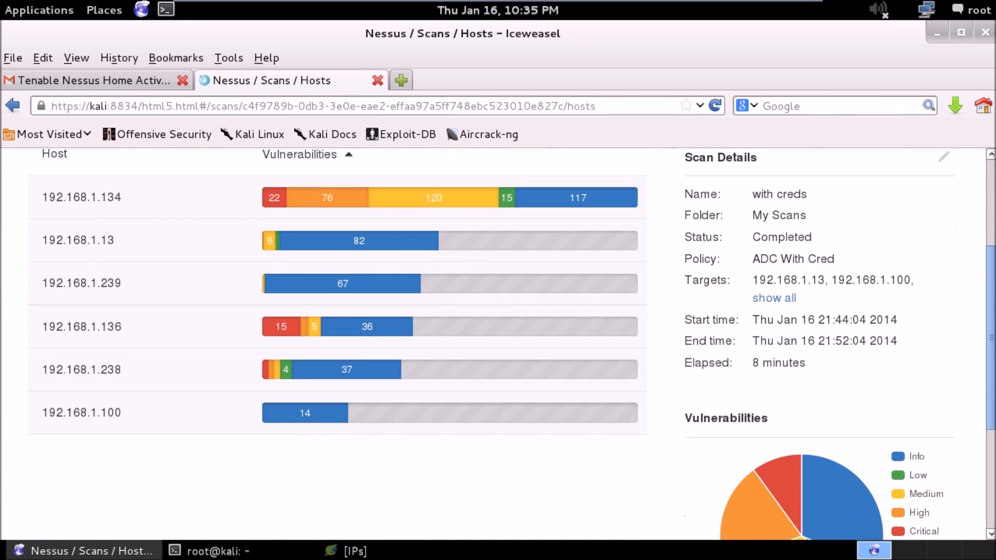
{"action": "mouse_move", "coordinate": [329, 374]}
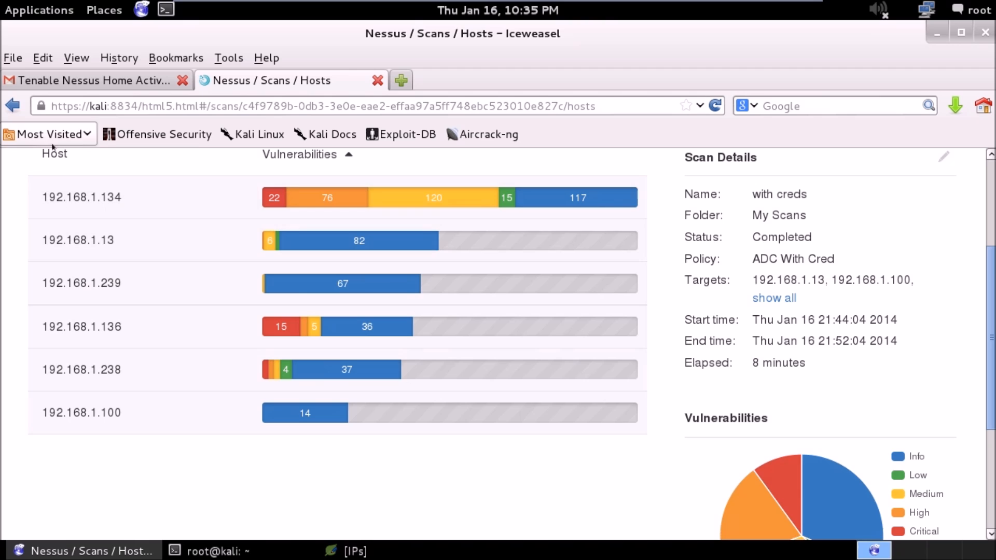
{"action": "left_click", "coordinate": [6, 100]}
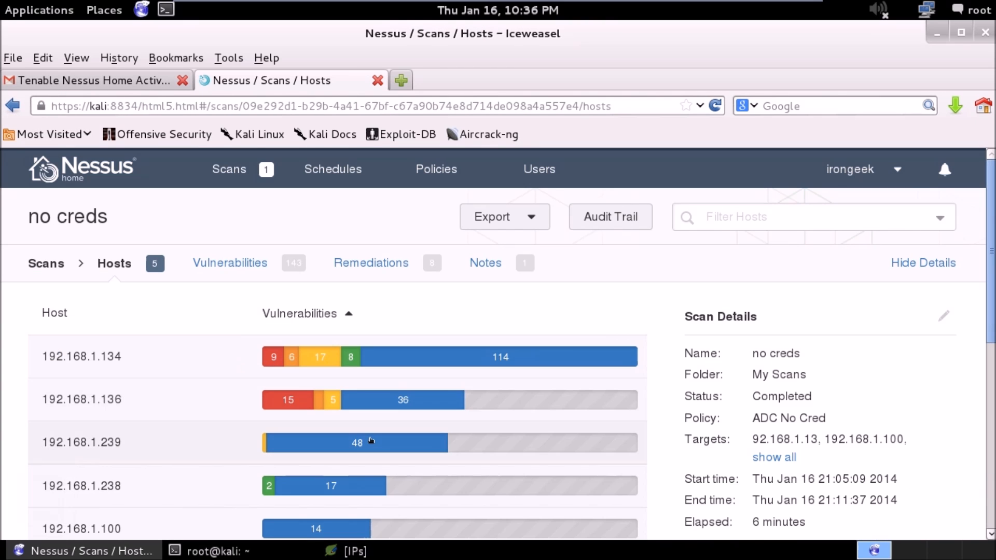
{"action": "scroll", "coordinate": [370, 441], "scroll_direction": "down", "scroll_amount": 2}
{"action": "scroll", "coordinate": [371, 440], "scroll_direction": "down", "scroll_amount": 2}
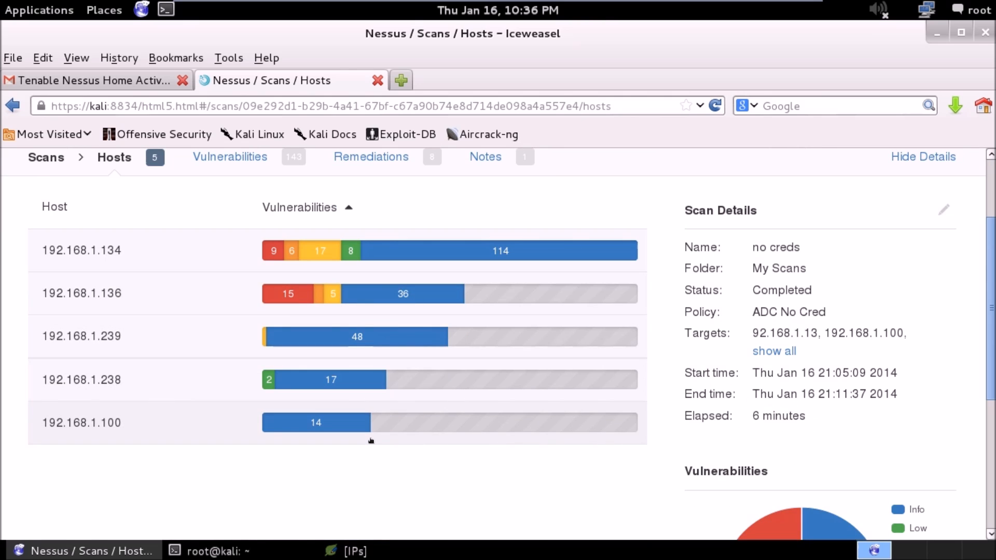
{"action": "scroll", "coordinate": [371, 441], "scroll_direction": "up", "scroll_amount": 2}
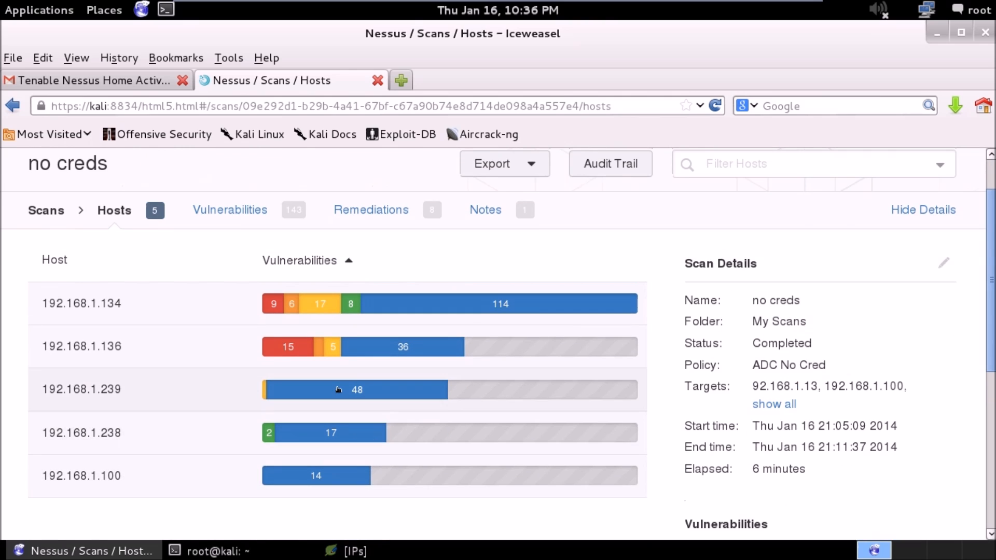
{"action": "scroll", "coordinate": [342, 388], "scroll_direction": "up", "scroll_amount": 2}
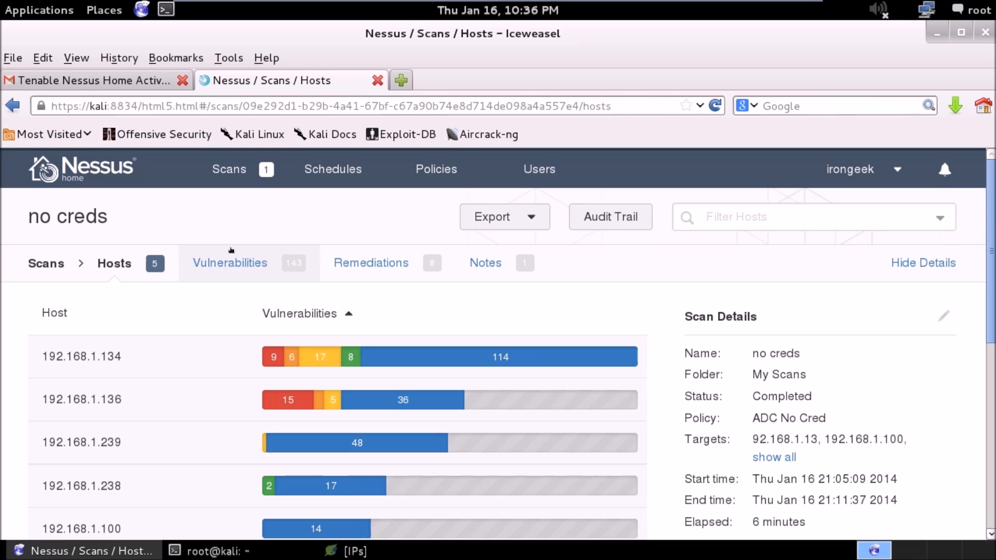
Return to the scans list and reopen the "with creds" scan to check its hosts against the uncredentialed results.
{"action": "left_click", "coordinate": [102, 182]}
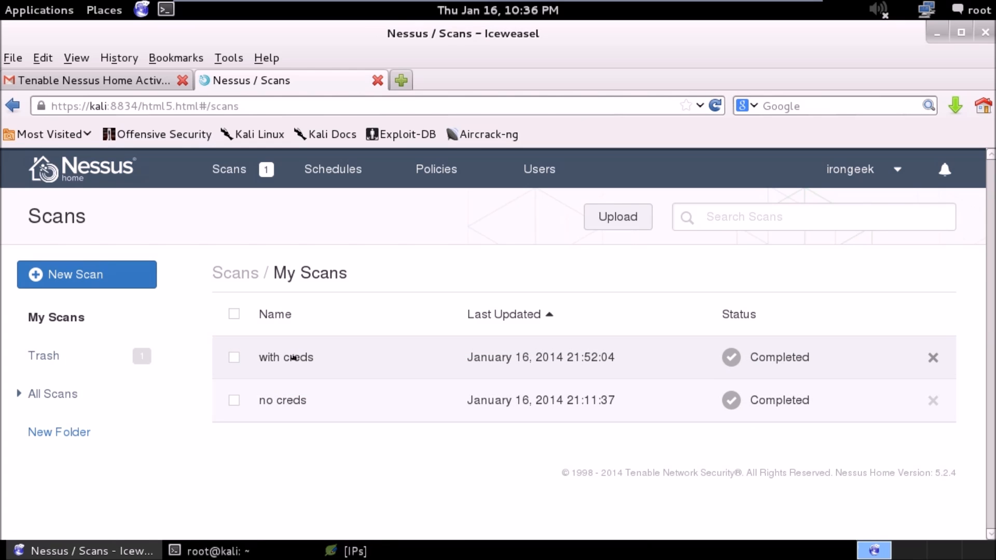
{"action": "left_click", "coordinate": [294, 357]}
{"action": "scroll", "coordinate": [293, 357], "scroll_direction": "down", "scroll_amount": 2}
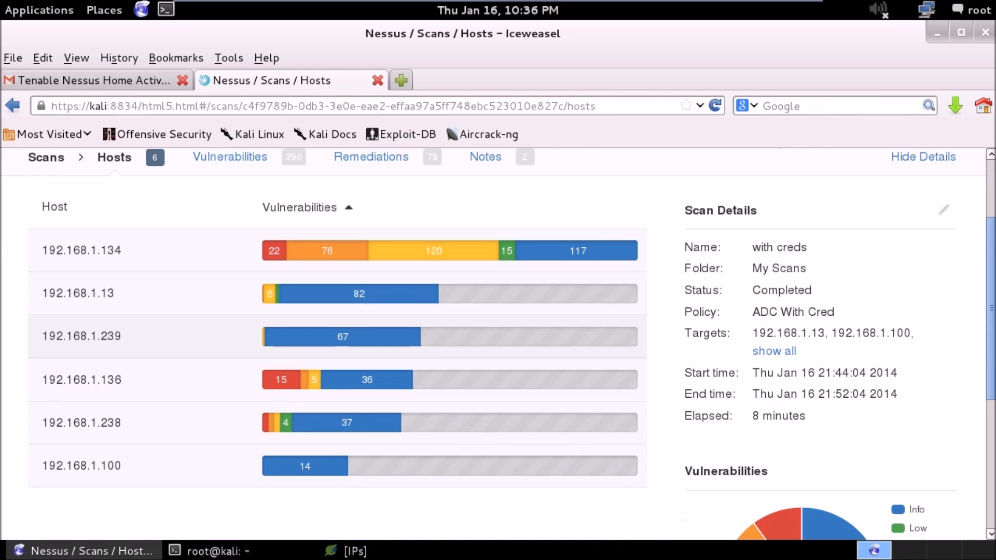
{"action": "scroll", "coordinate": [566, 235], "scroll_direction": "up", "scroll_amount": 4}
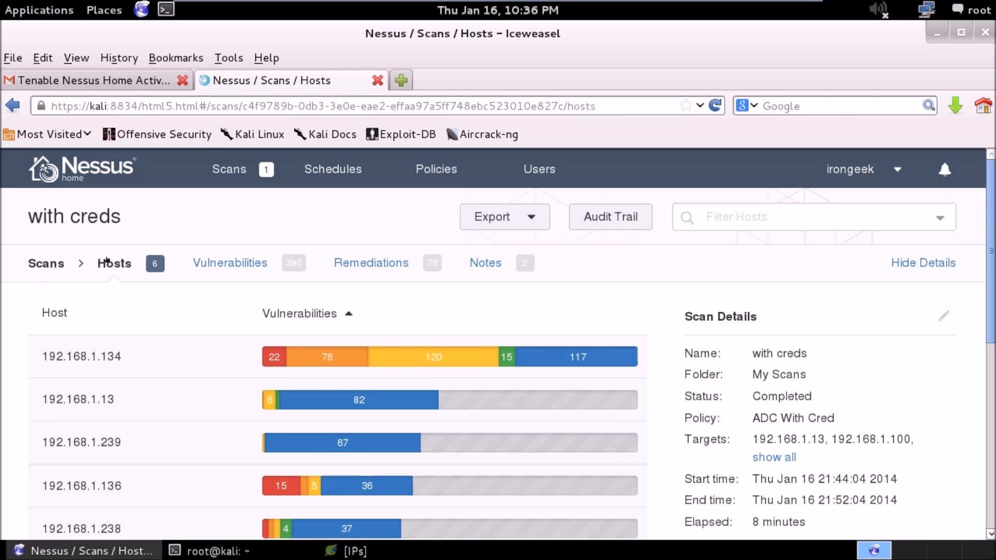
From the scans list, compare the "with creds" and "no creds" scans, using "no creds" as the primary report.
{"action": "left_click", "coordinate": [32, 265]}
{"action": "left_click", "coordinate": [72, 275]}
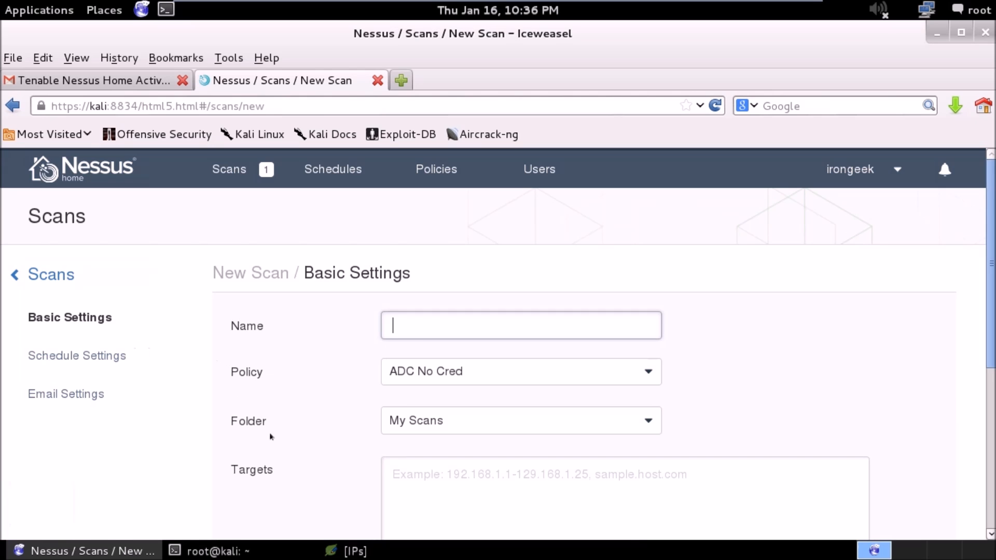
{"action": "left_click", "coordinate": [12, 106]}
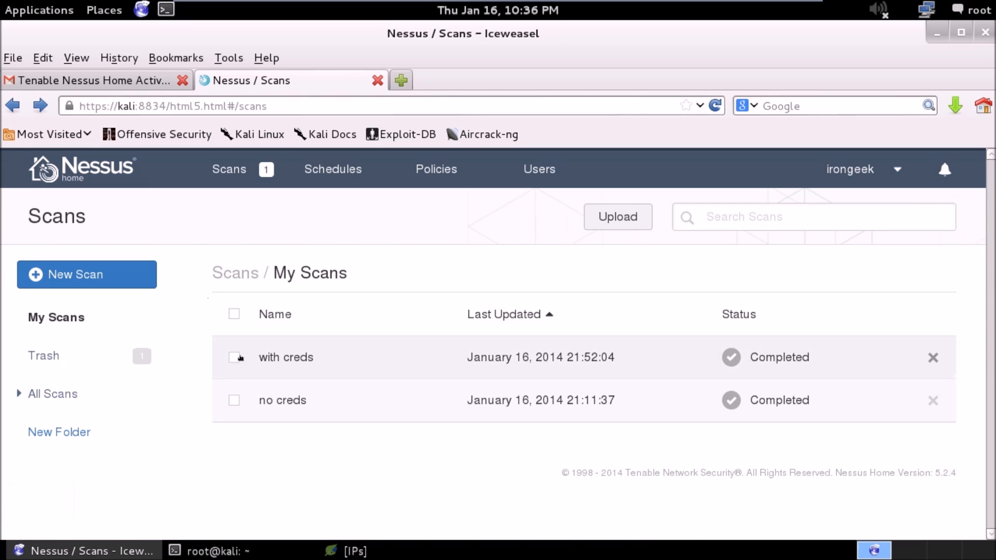
{"action": "left_click", "coordinate": [234, 357]}
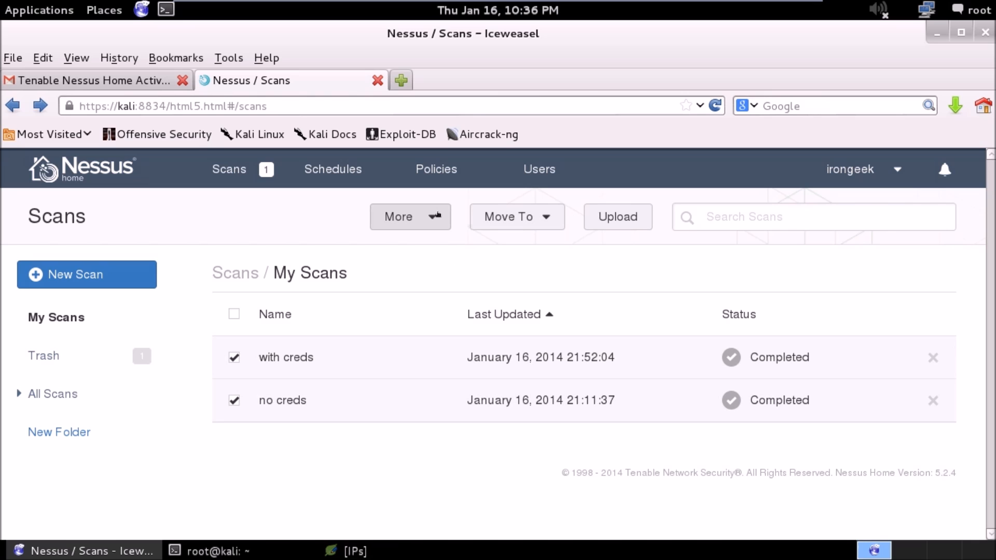
{"action": "left_click", "coordinate": [435, 216]}
{"action": "left_click", "coordinate": [413, 275]}
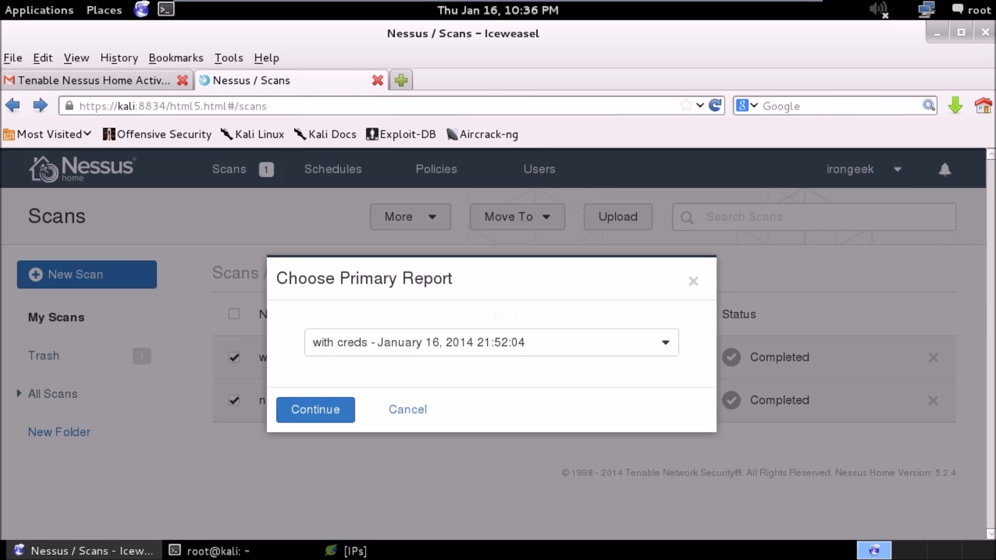
{"action": "left_click", "coordinate": [461, 346]}
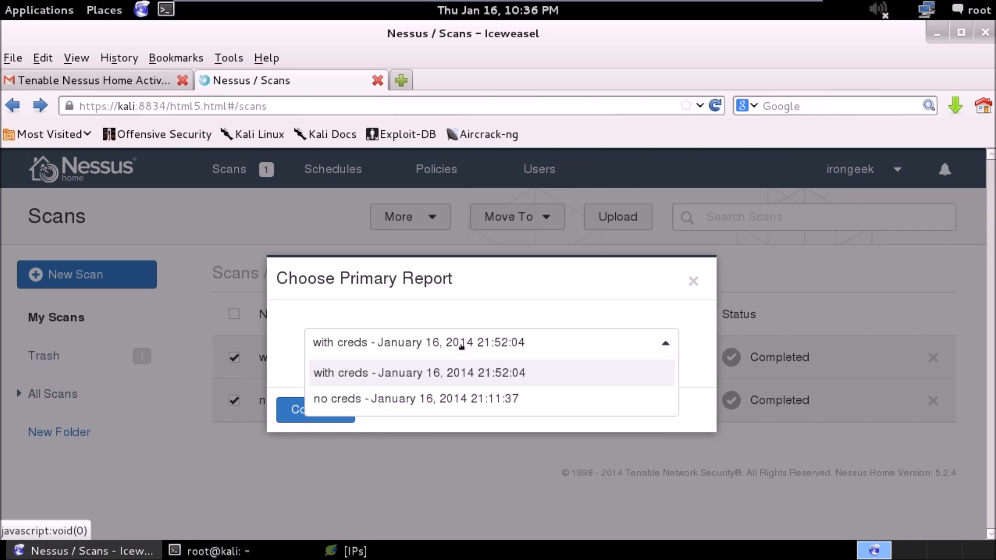
{"action": "left_click", "coordinate": [418, 399]}
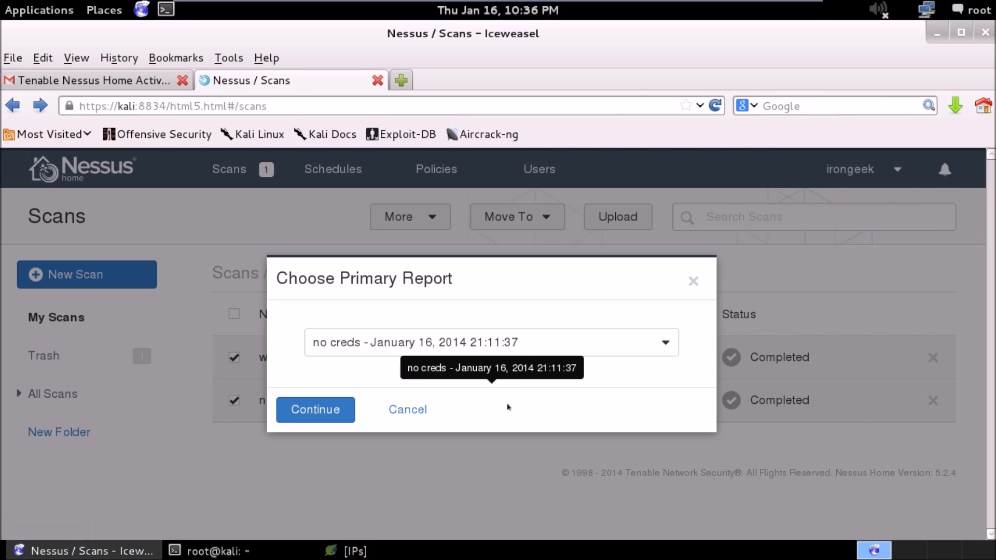
{"action": "left_click", "coordinate": [318, 409]}
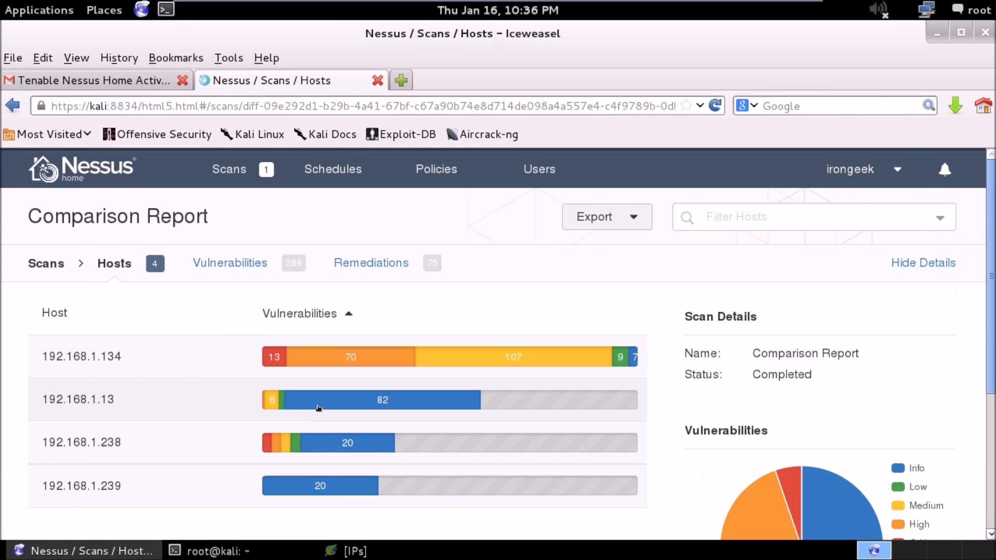
Examine the comparison report's hosts and severity chart, open host 192.168.1.13's vulnerabilities, and return to the host overview.
{"action": "scroll", "coordinate": [988, 270], "scroll_direction": "down", "scroll_amount": 4}
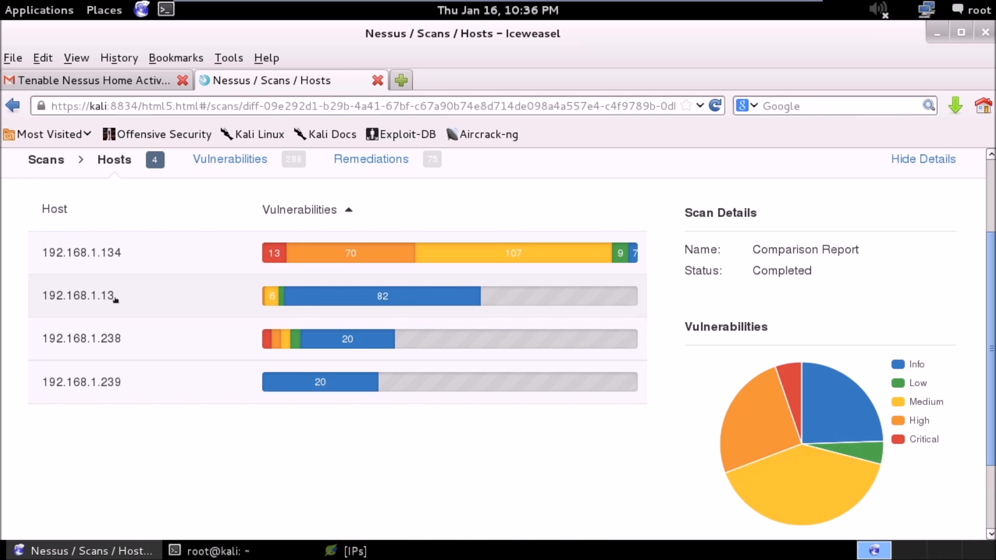
{"action": "left_click", "coordinate": [393, 306]}
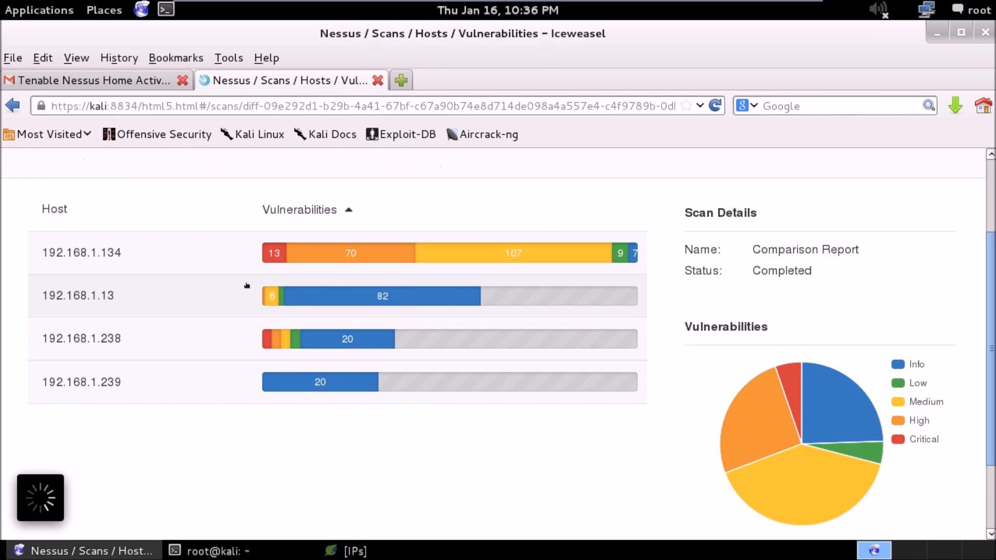
{"action": "left_click", "coordinate": [13, 106]}
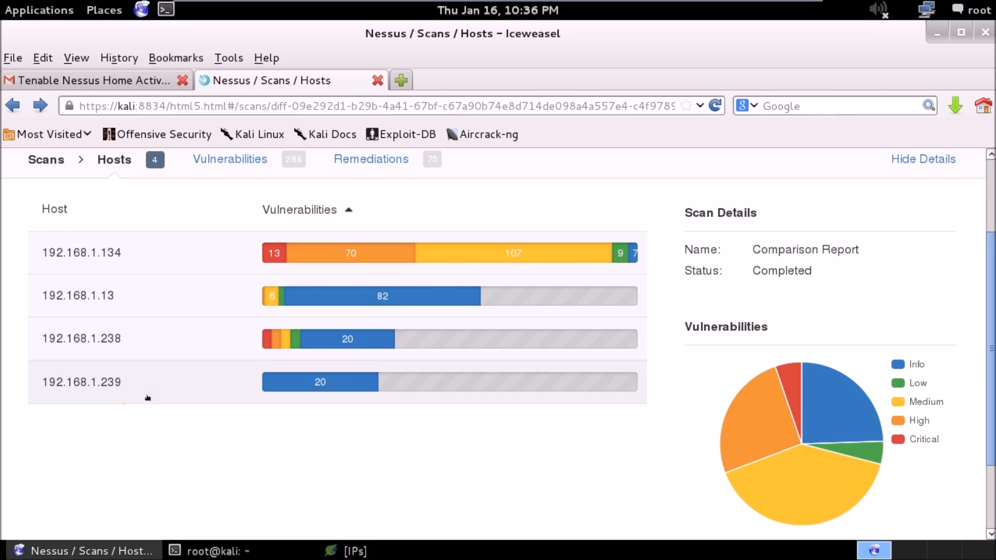
{"action": "key", "text": "ctrl+a"}
{"action": "left_click", "coordinate": [80, 396]}
{"action": "key", "text": "ctrl+a"}
{"action": "left_click", "coordinate": [275, 447]}
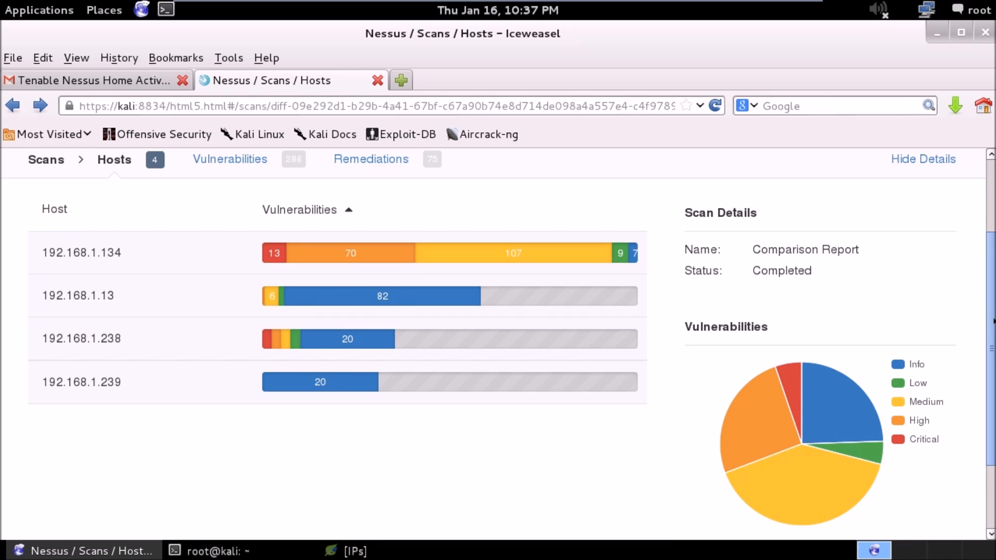
{"action": "scroll", "coordinate": [993, 230], "scroll_direction": "up", "scroll_amount": 1}
{"action": "scroll", "coordinate": [993, 230], "scroll_direction": "up", "scroll_amount": 3}
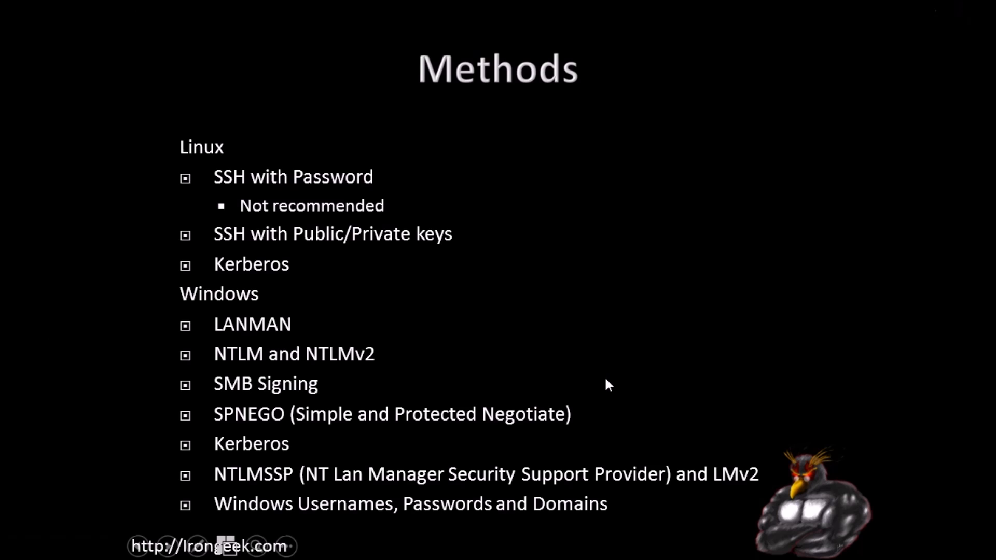
{"action": "left_click", "coordinate": [605, 380]}
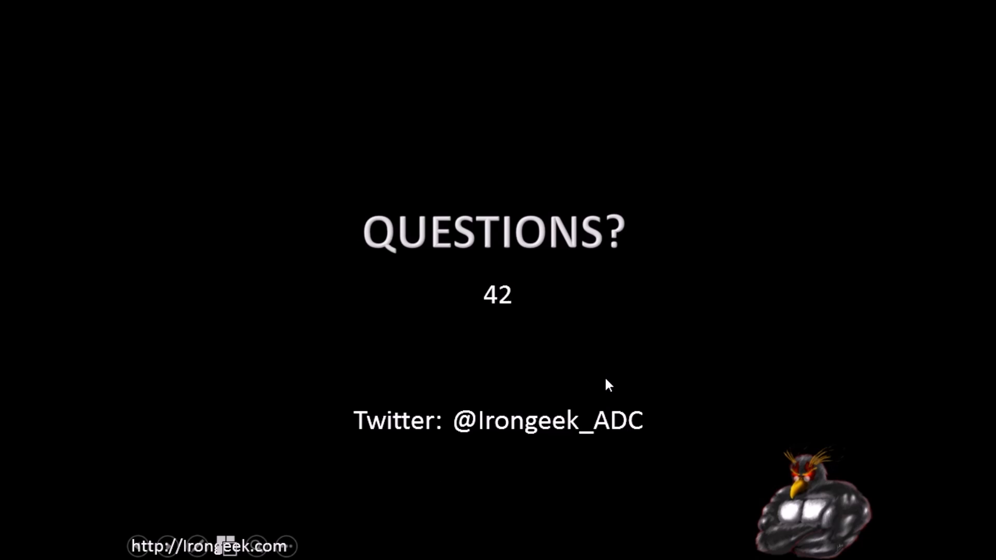